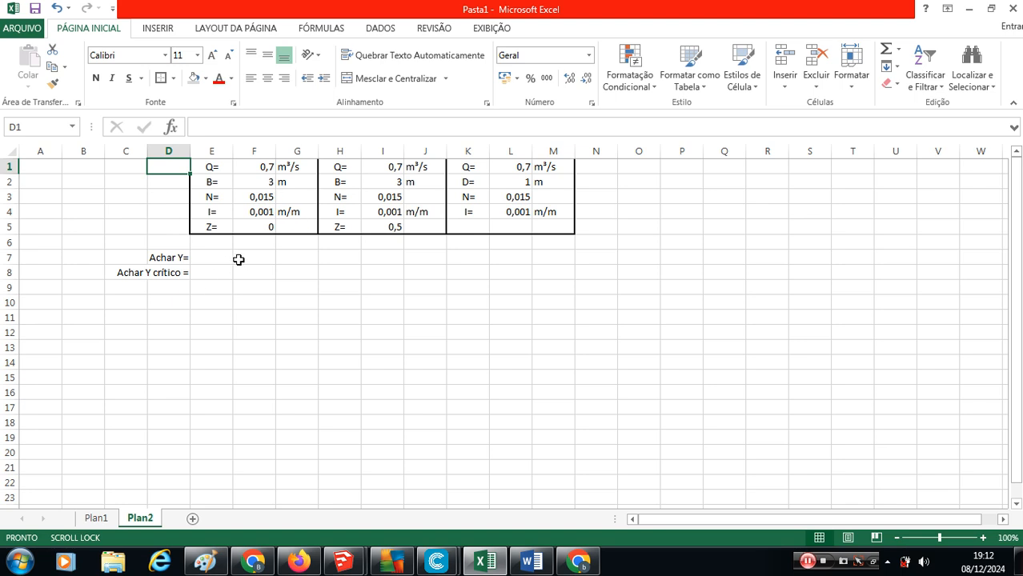
Step: Review the first channel's given data in column F: flow Q, width B, roughness N and slope I
{"action": "left_click", "coordinate": [184, 261]}
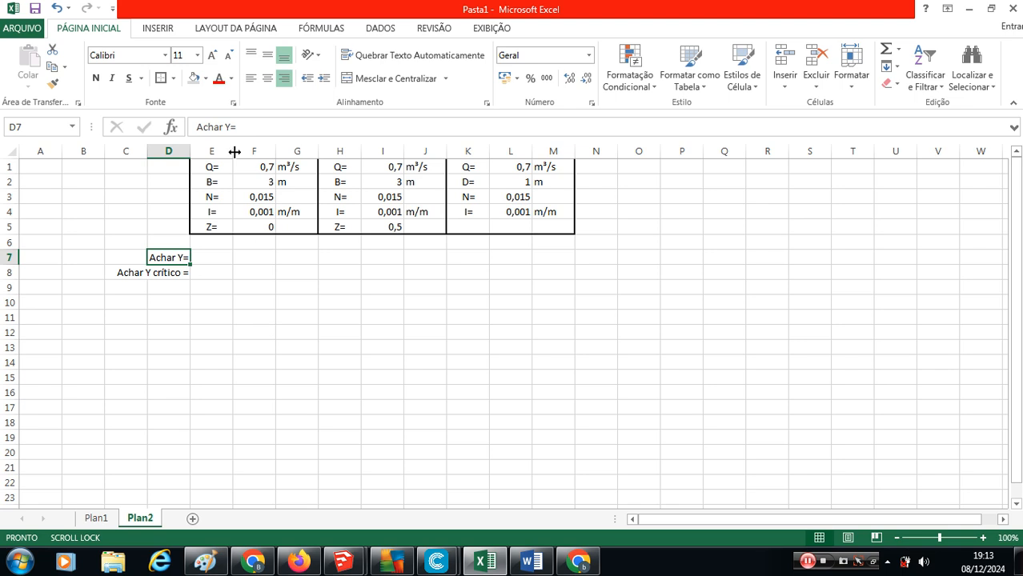
{"action": "left_click", "coordinate": [259, 168]}
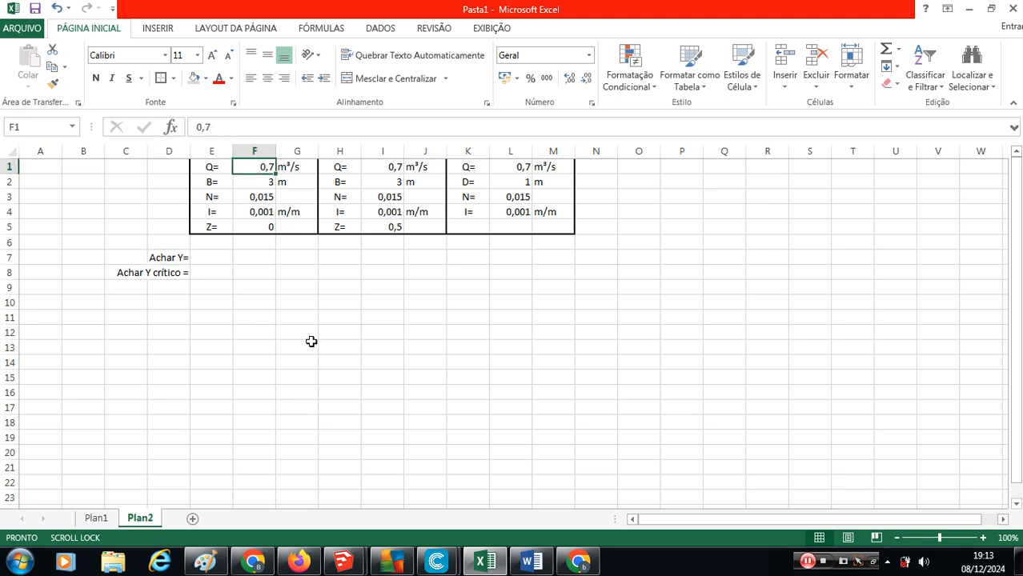
{"action": "left_click", "coordinate": [256, 186]}
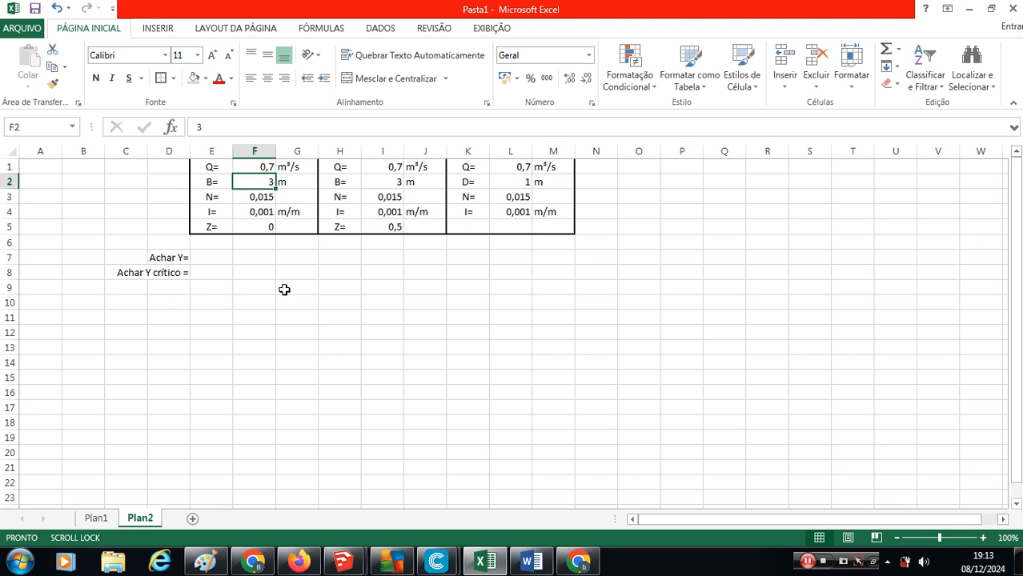
{"action": "left_click", "coordinate": [260, 200]}
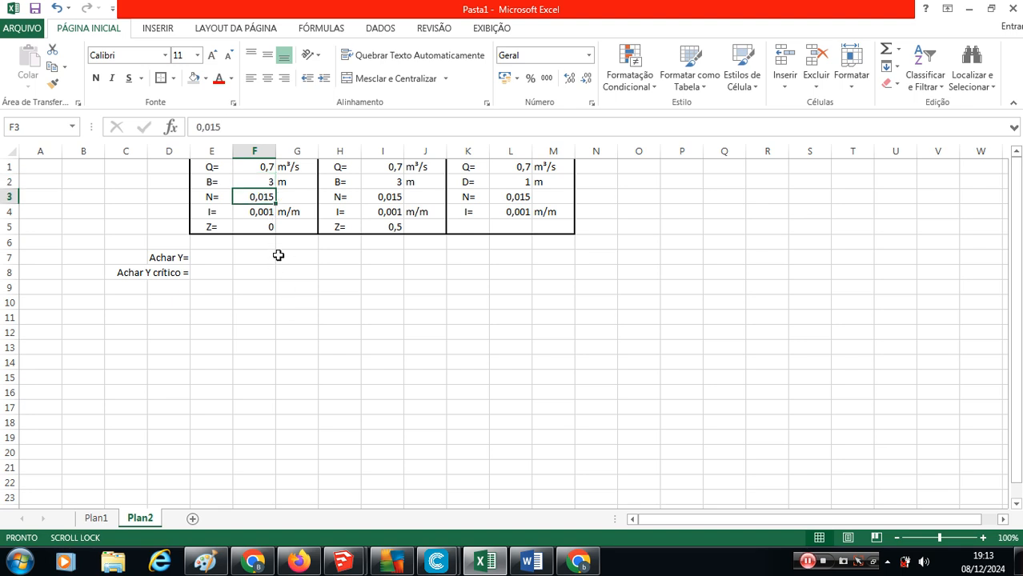
{"action": "left_click", "coordinate": [262, 215]}
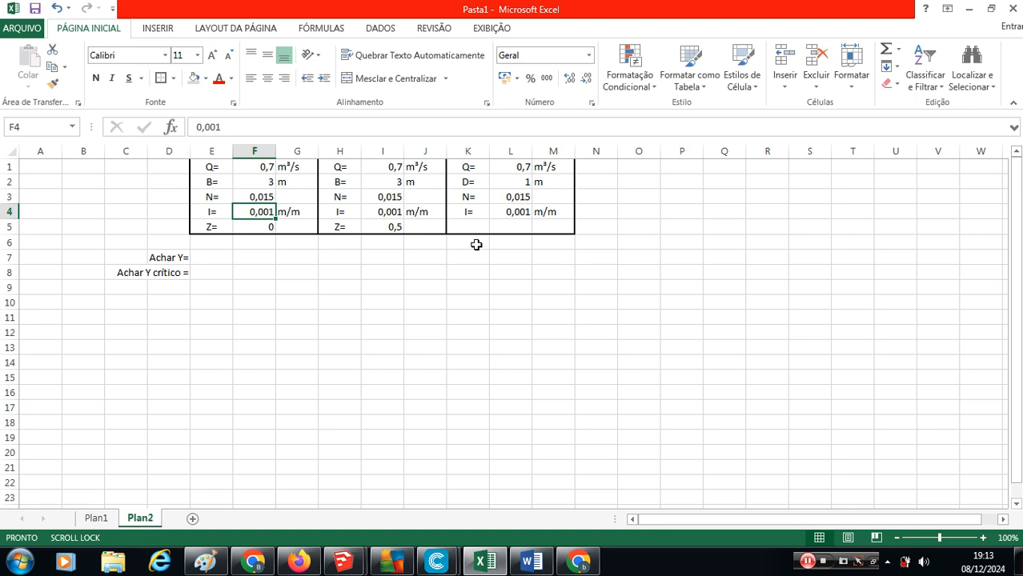
Step: Launch Hcanales V 3.0 and place its window beside the first channel's data so that both stay readable
{"action": "left_click", "coordinate": [22, 560]}
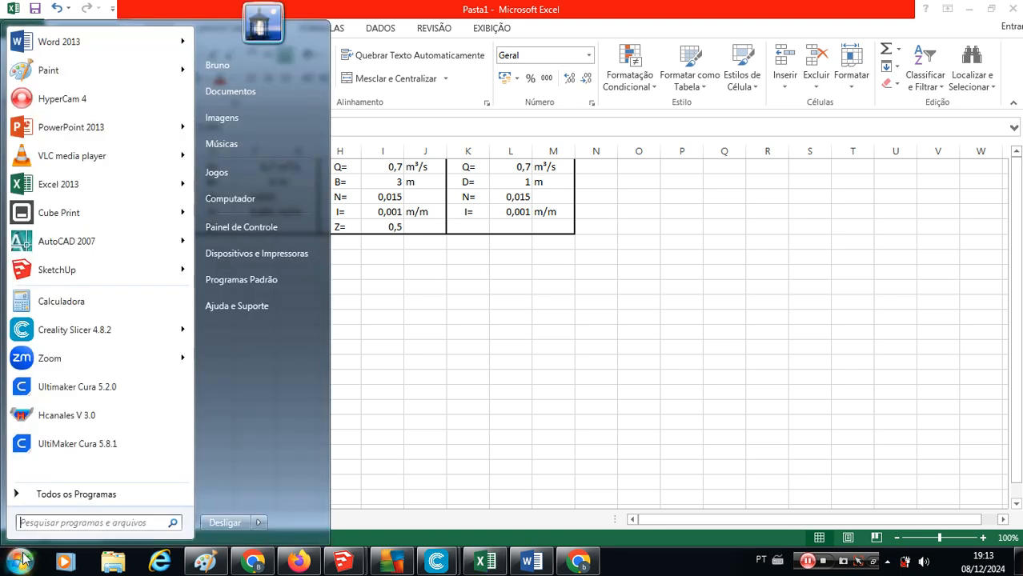
{"action": "type", "text": "hca"}
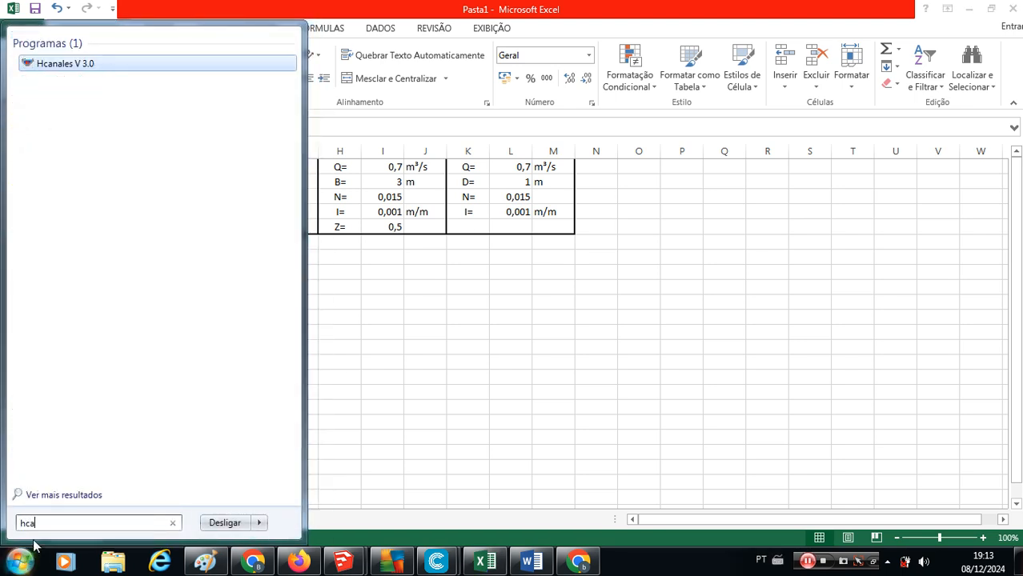
{"action": "left_click", "coordinate": [58, 64]}
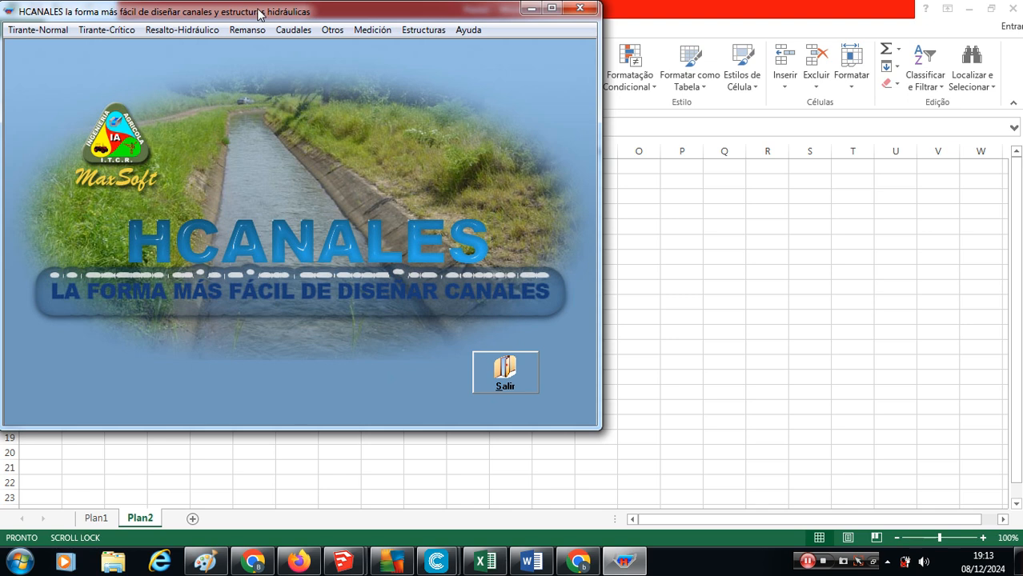
{"action": "left_click_drag", "start_coordinate": [258, 12], "coordinate": [443, 269]}
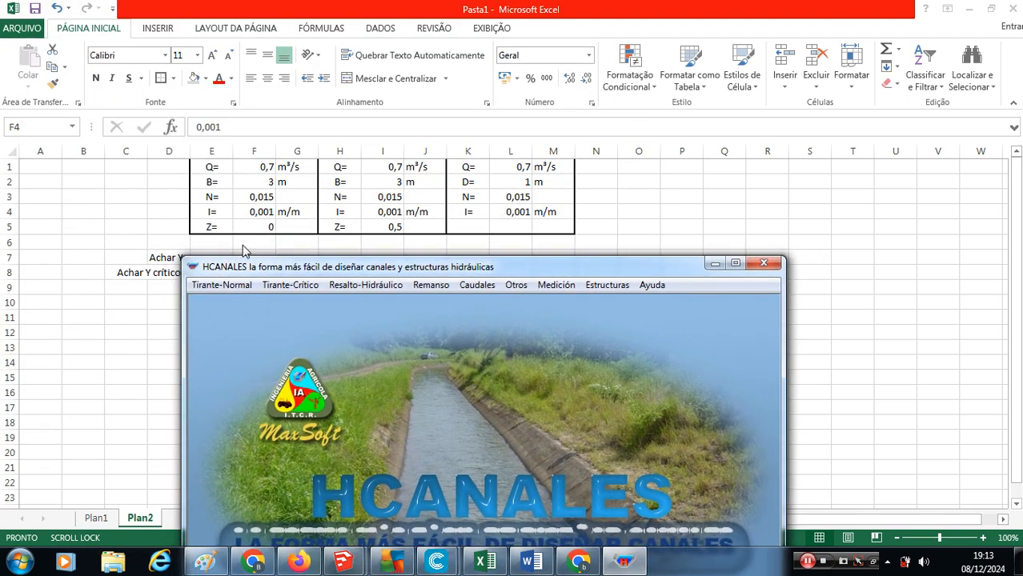
{"action": "left_click_drag", "start_coordinate": [260, 271], "coordinate": [407, 55]}
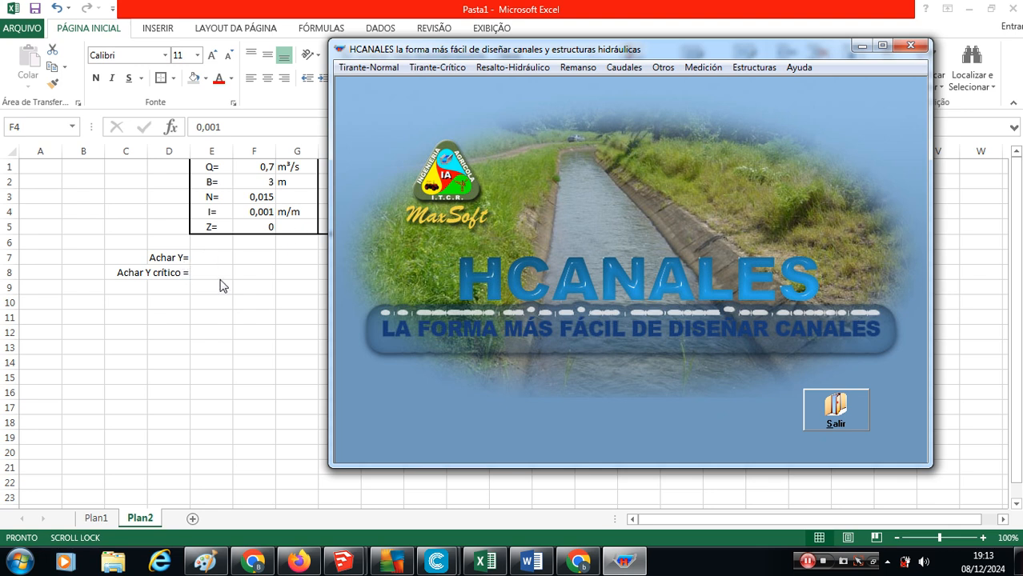
Step: Open the normal depth calculation for trapezoidal, rectangular and triangular sections and place its window beside the first channel's data
{"action": "left_click", "coordinate": [372, 67]}
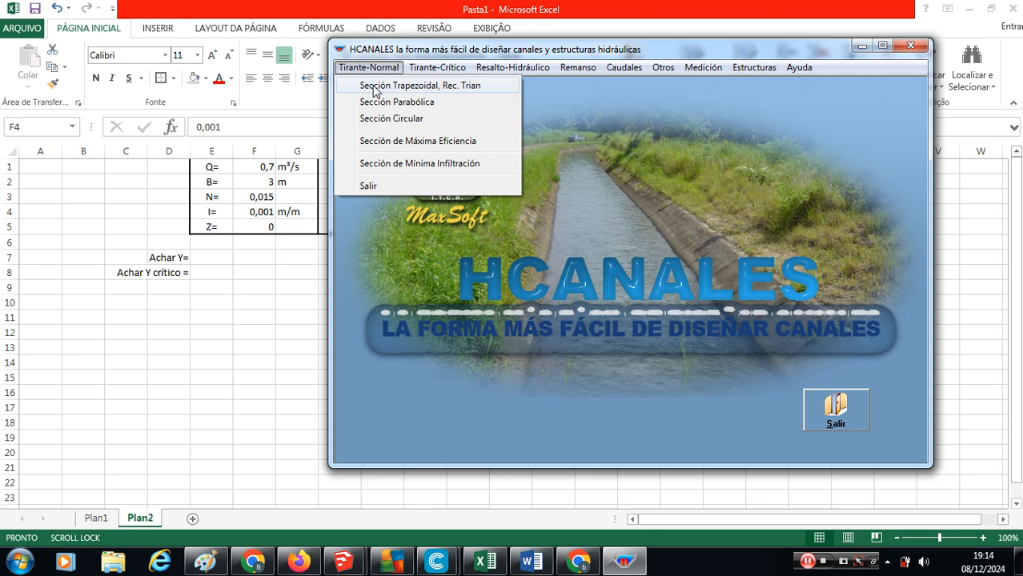
{"action": "left_click", "coordinate": [373, 86]}
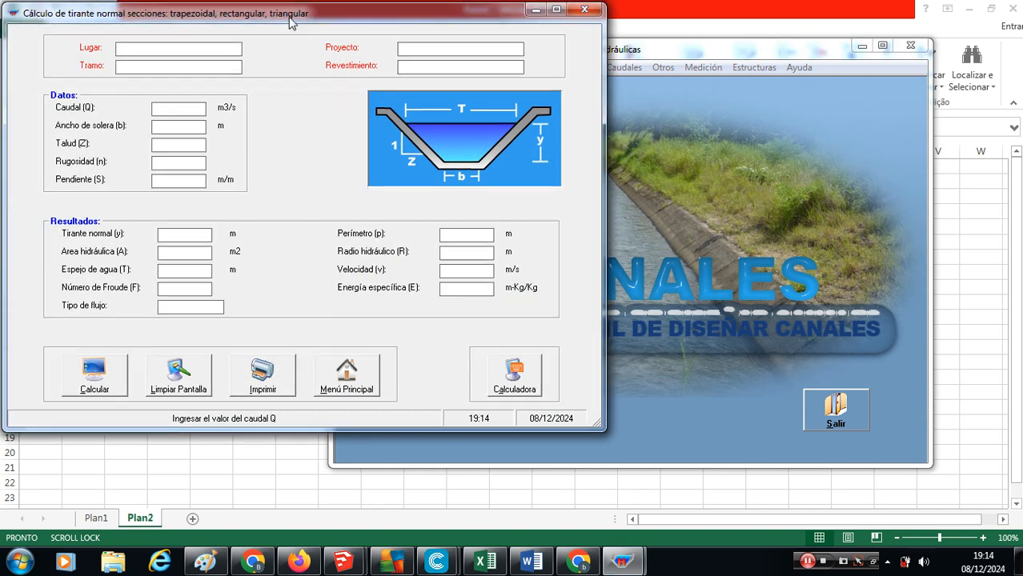
{"action": "left_click_drag", "start_coordinate": [289, 21], "coordinate": [620, 64]}
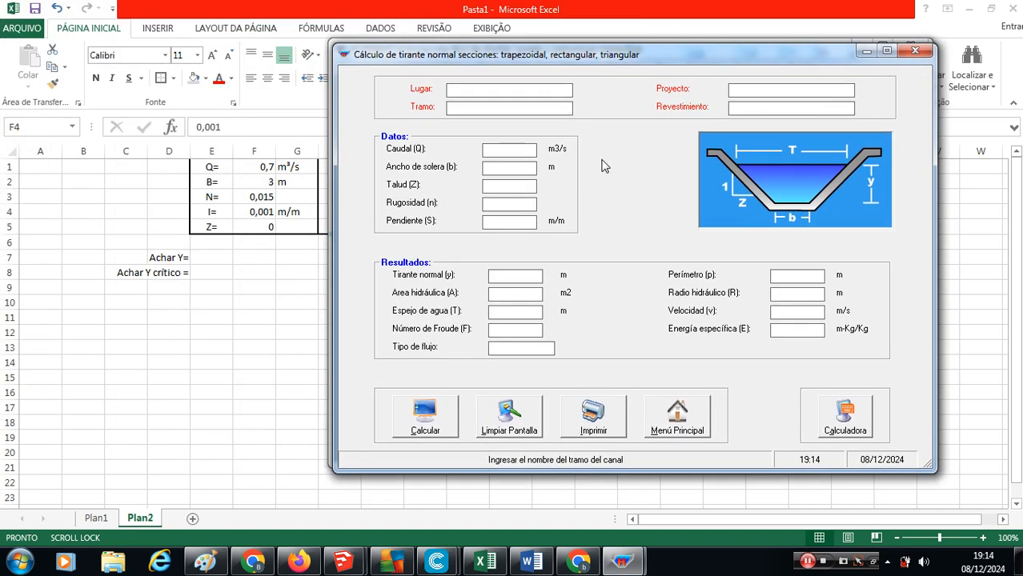
Step: Enter flow 0,7 m3/s, bottom width 3 m, side slope 0, roughness 0,015 and channel slope 0,001 m/m, and try to calculate
{"action": "type", "text": "0.7"}
{"action": "left_click", "coordinate": [533, 171]}
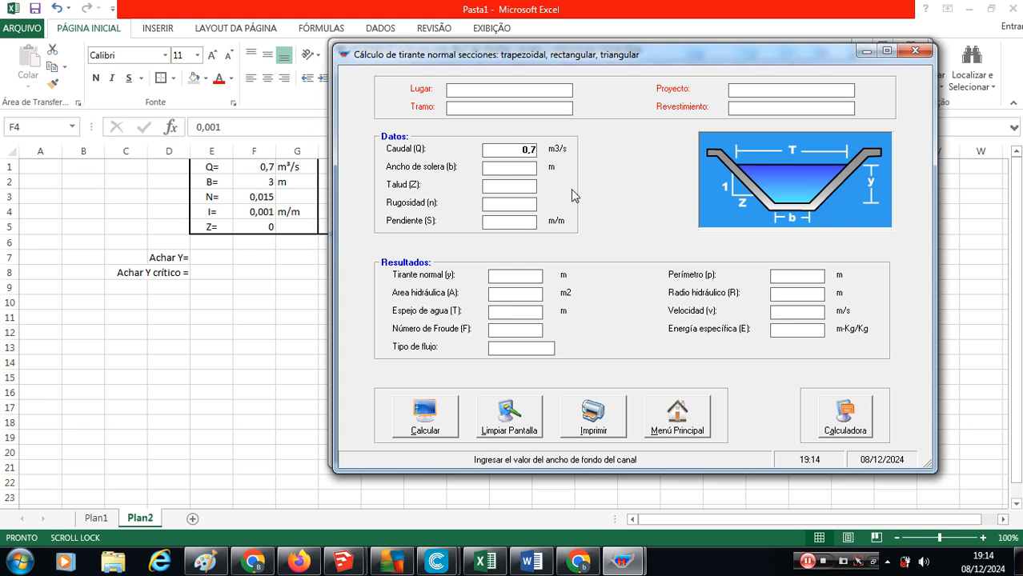
{"action": "type", "text": "3"}
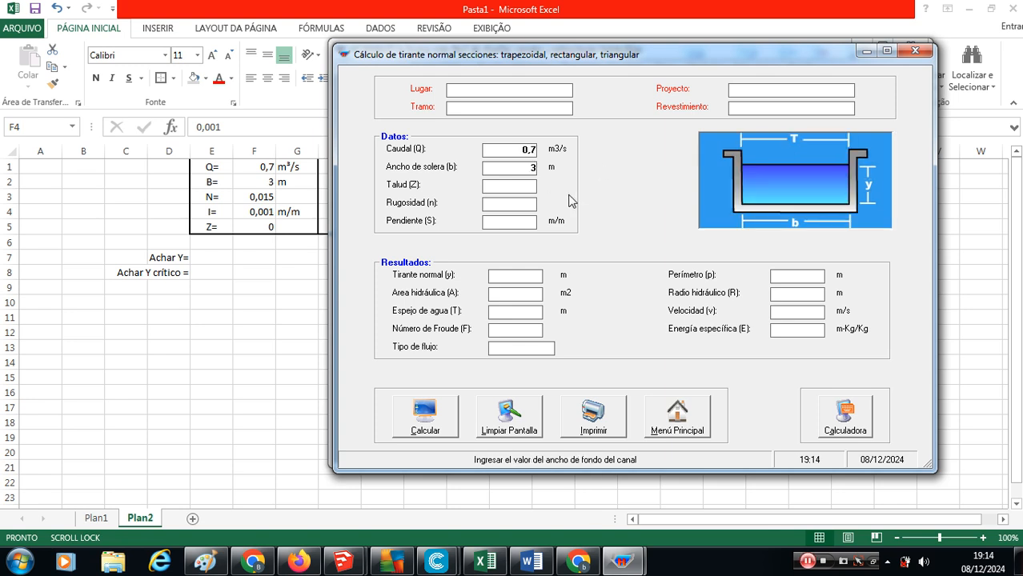
{"action": "left_click", "coordinate": [528, 186]}
{"action": "type", "text": "0"}
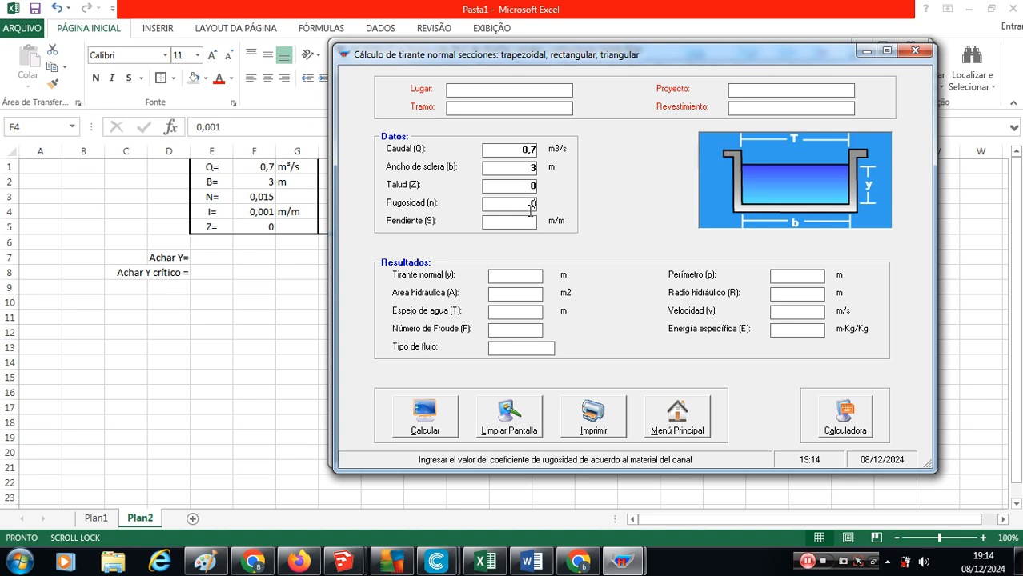
{"action": "left_click", "coordinate": [530, 209]}
{"action": "type", "text": "0,015"}
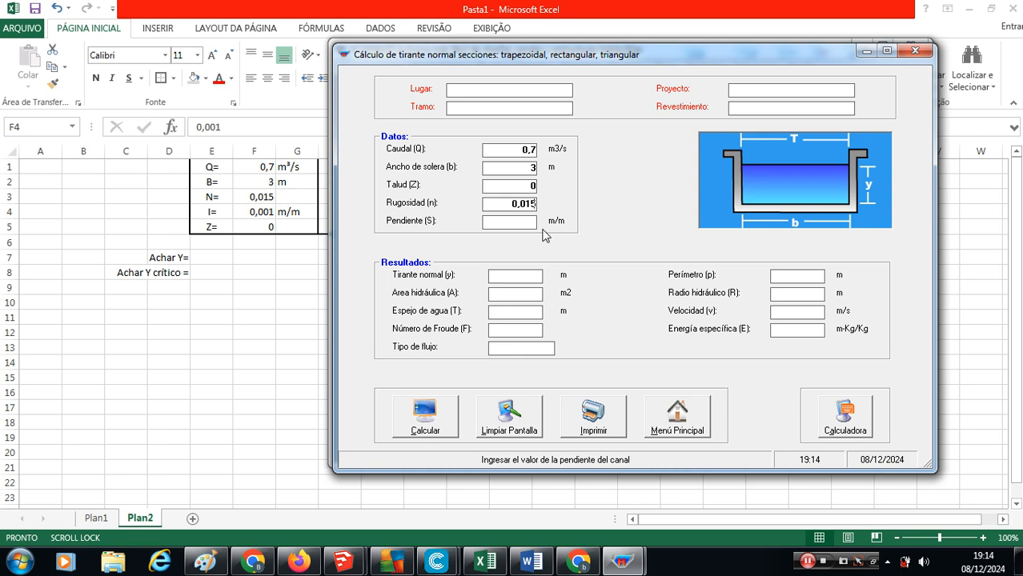
{"action": "left_click", "coordinate": [532, 222]}
{"action": "type", "text": "0"}
{"action": "type", "text": ",001"}
{"action": "left_click", "coordinate": [445, 413]}
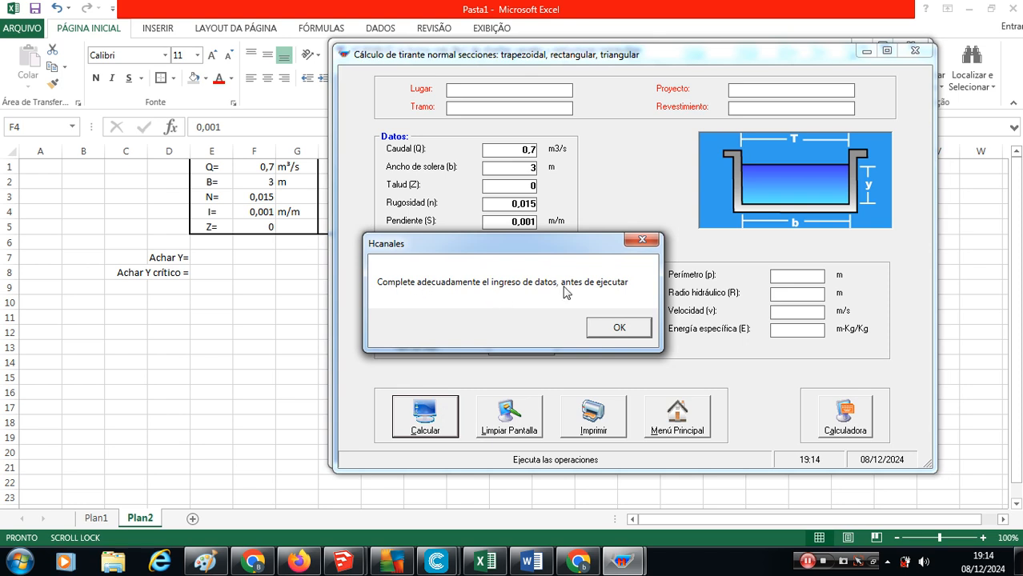
{"action": "left_click", "coordinate": [617, 327]}
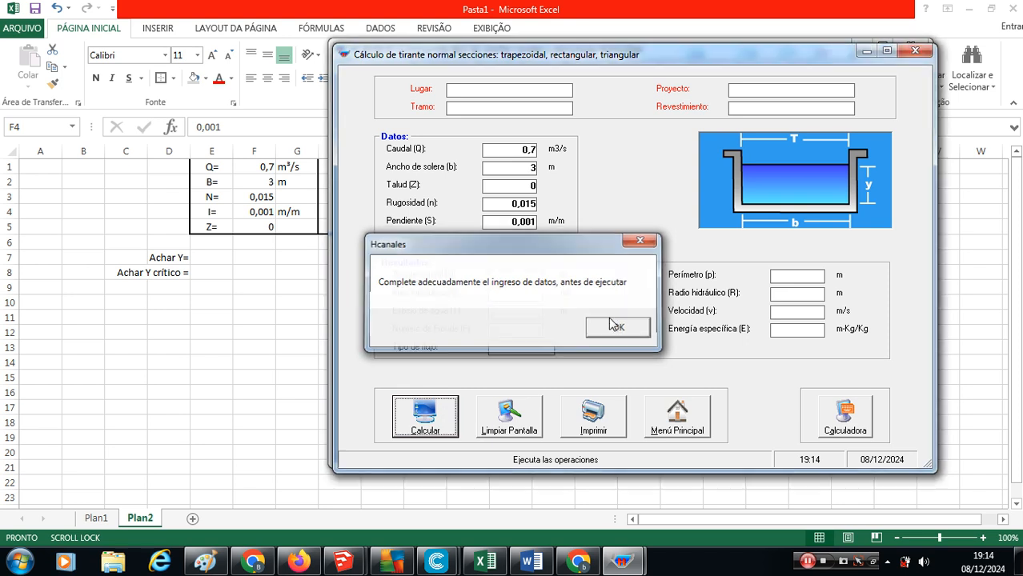
Step: Re-enter the flow as 0.7, roughness as 0.015 and slope as 0.001 with decimal points, and calculate the normal depth
{"action": "left_click", "coordinate": [529, 150]}
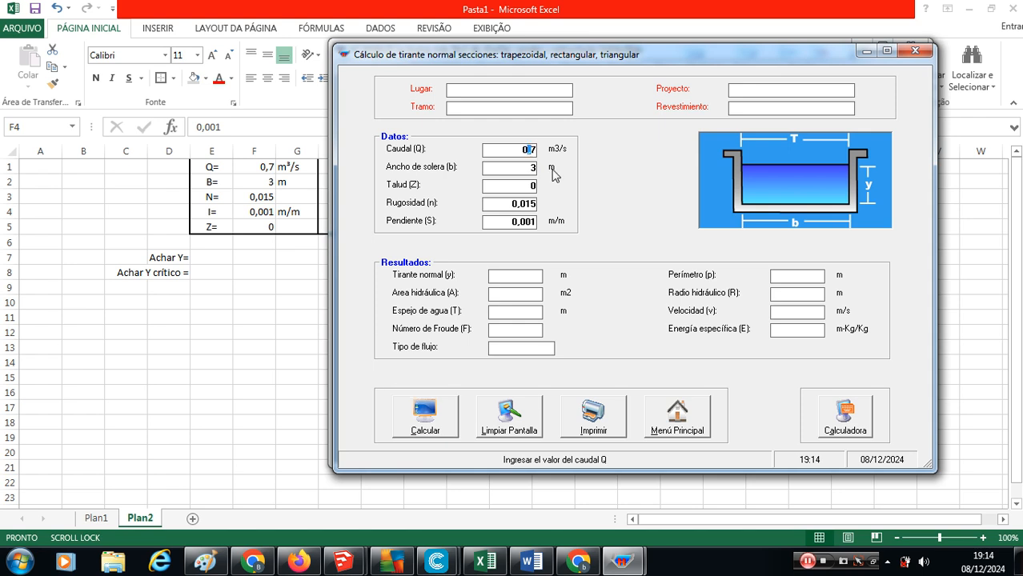
{"action": "left_click", "coordinate": [526, 205]}
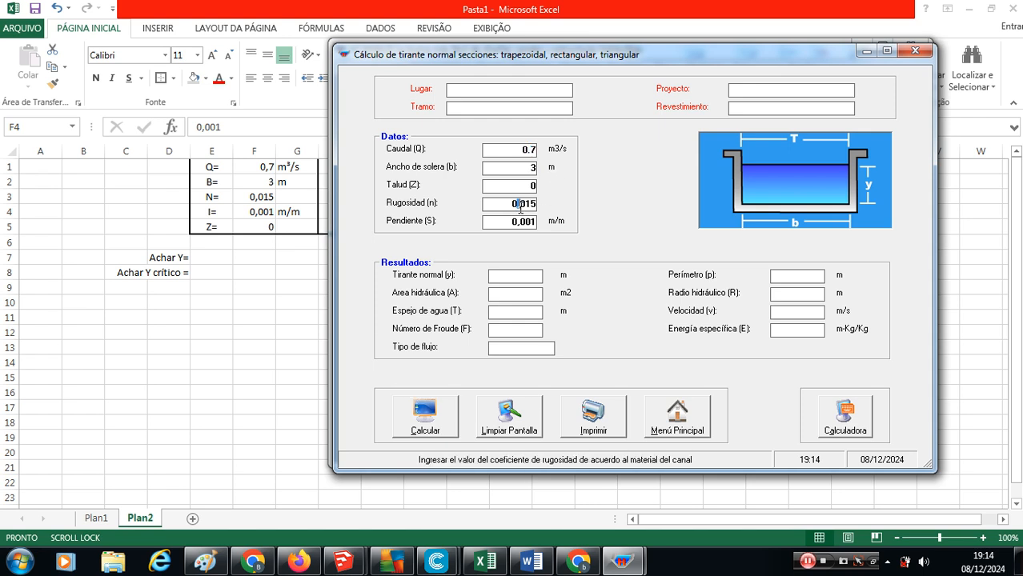
{"action": "left_click", "coordinate": [516, 222]}
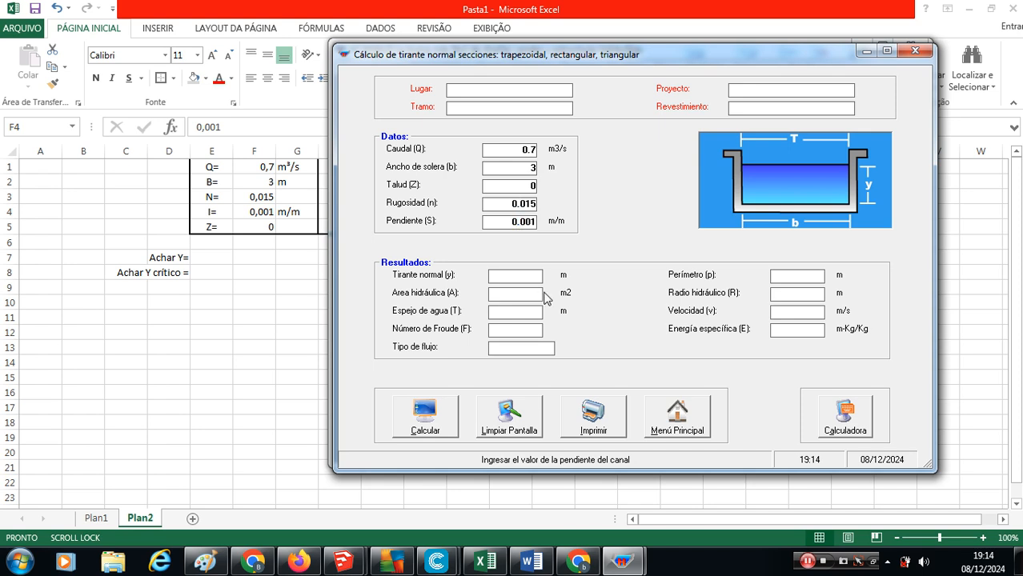
{"action": "left_click", "coordinate": [432, 431]}
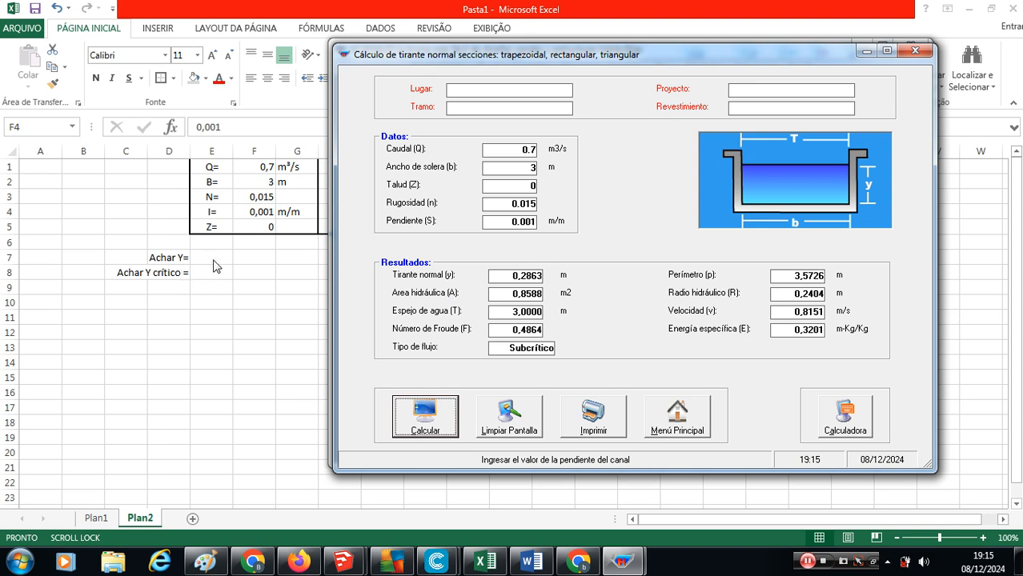
Step: In the Excel sheet, record the first channel's normal depth of 0,2863 in cell F7
{"action": "left_click", "coordinate": [253, 258]}
{"action": "type", "text": "0"}
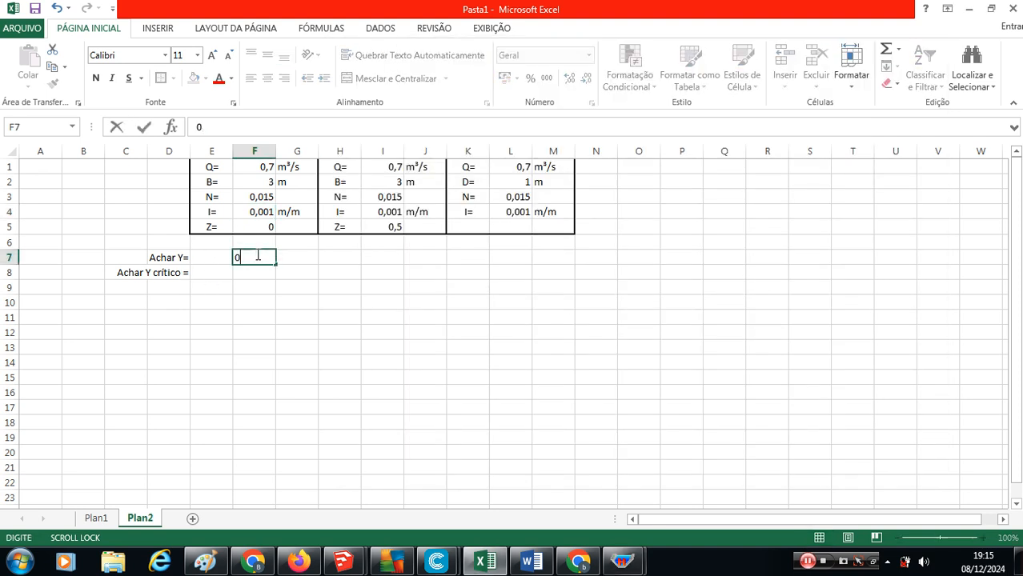
{"action": "type", "text": ",2863"}
{"action": "key", "text": "Return"}
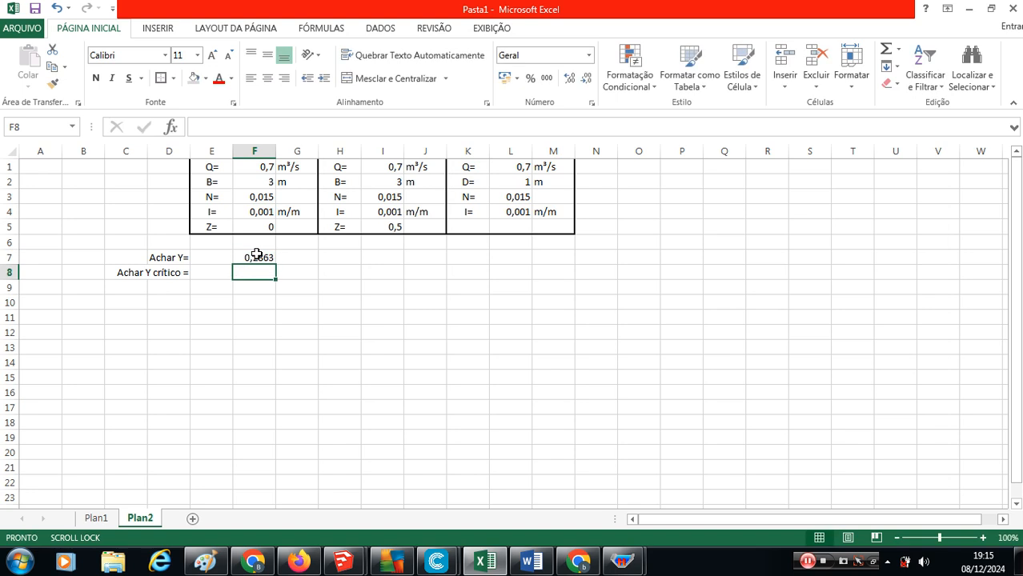
Step: Back in the Hcanales normal depth calculation, set the side slope Z to 0.5 for the second channel and recalculate
{"action": "left_click", "coordinate": [1003, 520]}
{"action": "left_click", "coordinate": [1003, 520]}
{"action": "left_click", "coordinate": [1003, 519]}
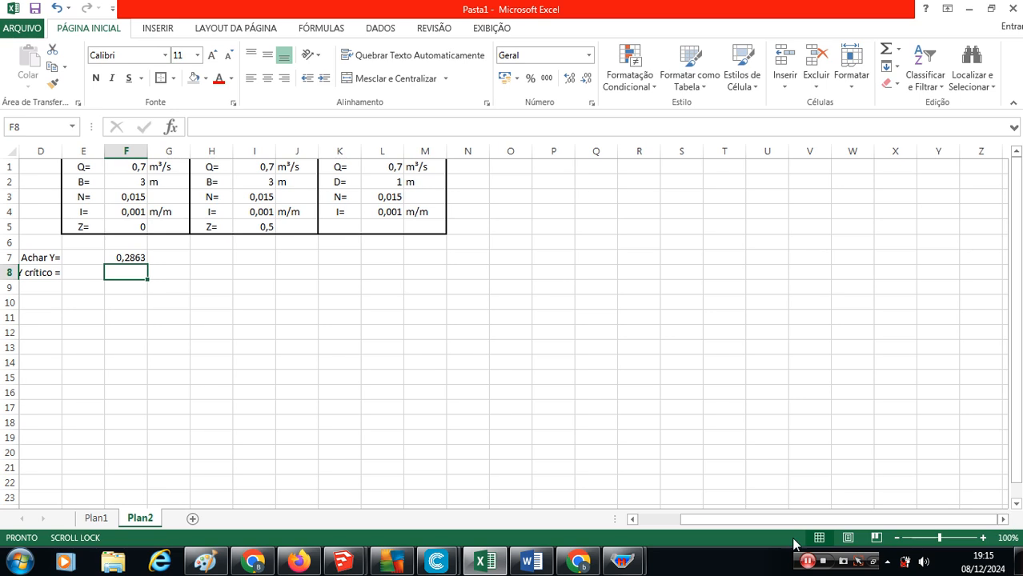
{"action": "mouse_move", "coordinate": [624, 560]}
{"action": "left_click", "coordinate": [680, 436]}
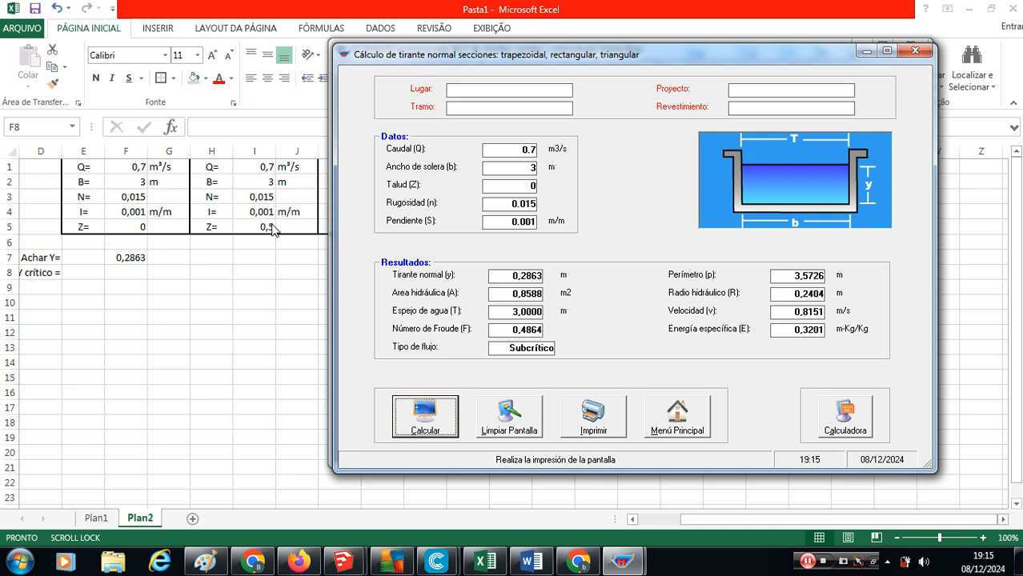
{"action": "left_click", "coordinate": [531, 187]}
{"action": "type", "text": "0"}
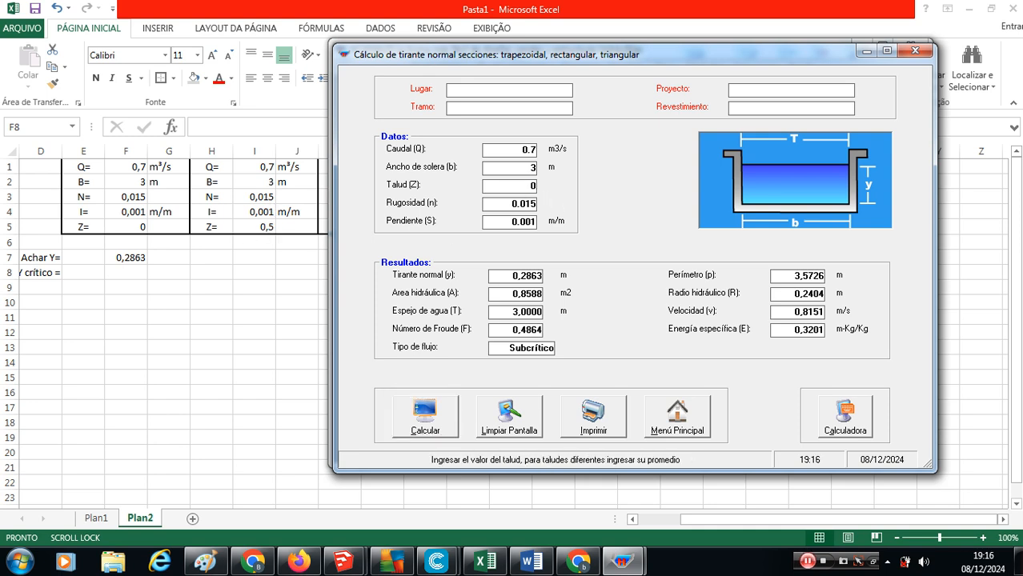
{"action": "type", "text": ".5"}
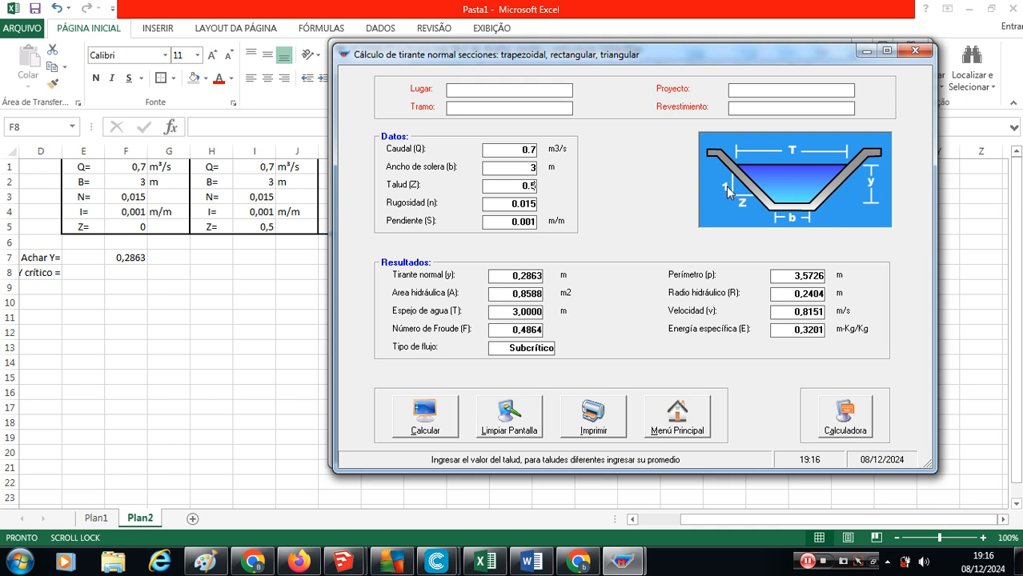
{"action": "left_click", "coordinate": [423, 420]}
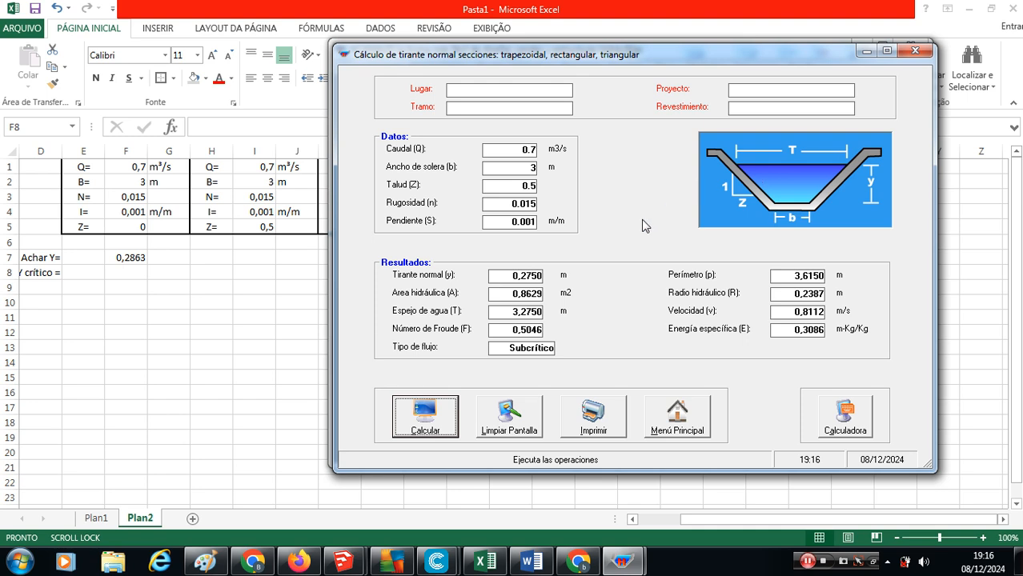
Step: In the Excel sheet, record the second channel's normal depth of 0,275 in cell I7
{"action": "left_click", "coordinate": [256, 257]}
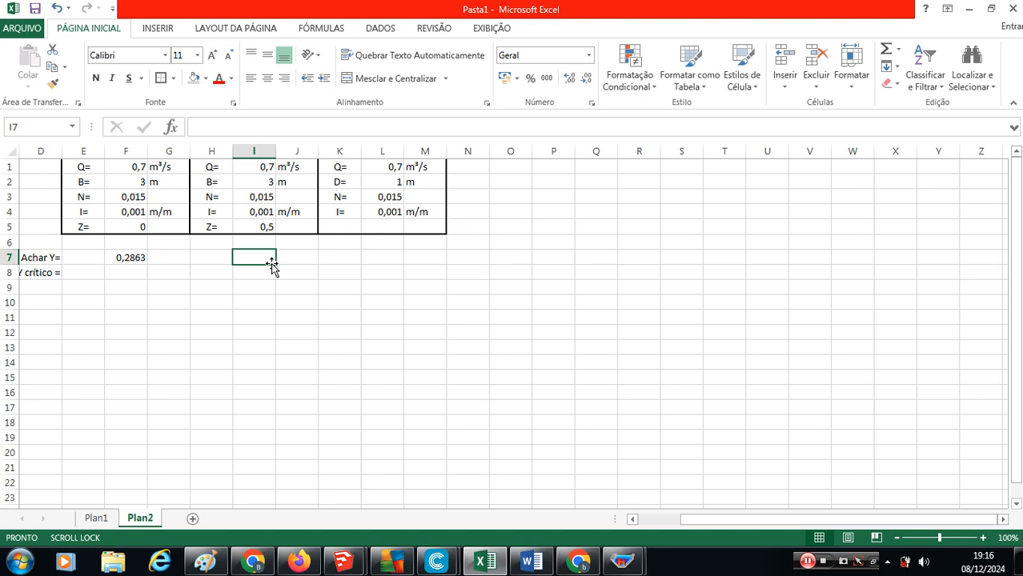
{"action": "type", "text": "0,275"}
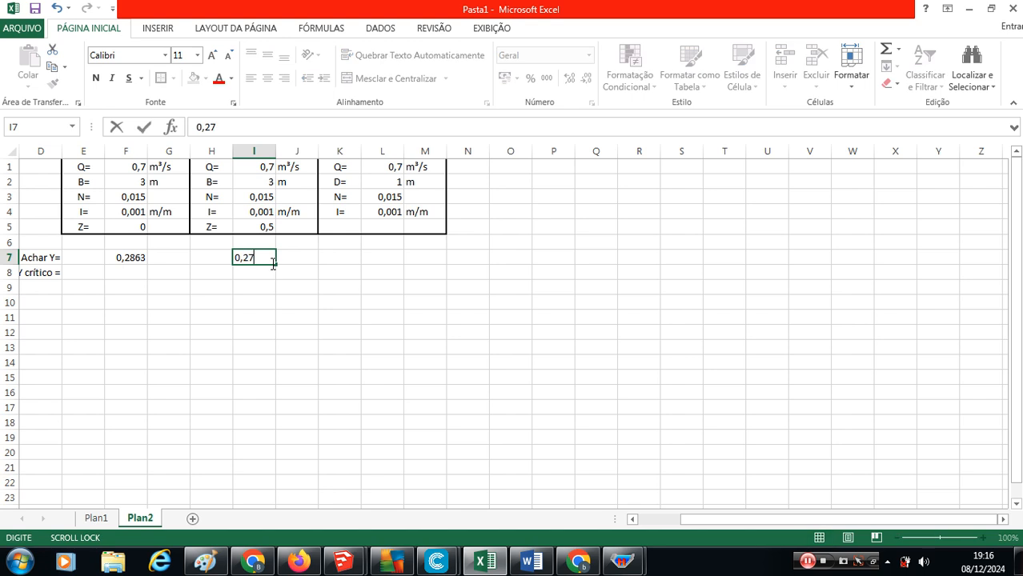
{"action": "key", "text": "Return"}
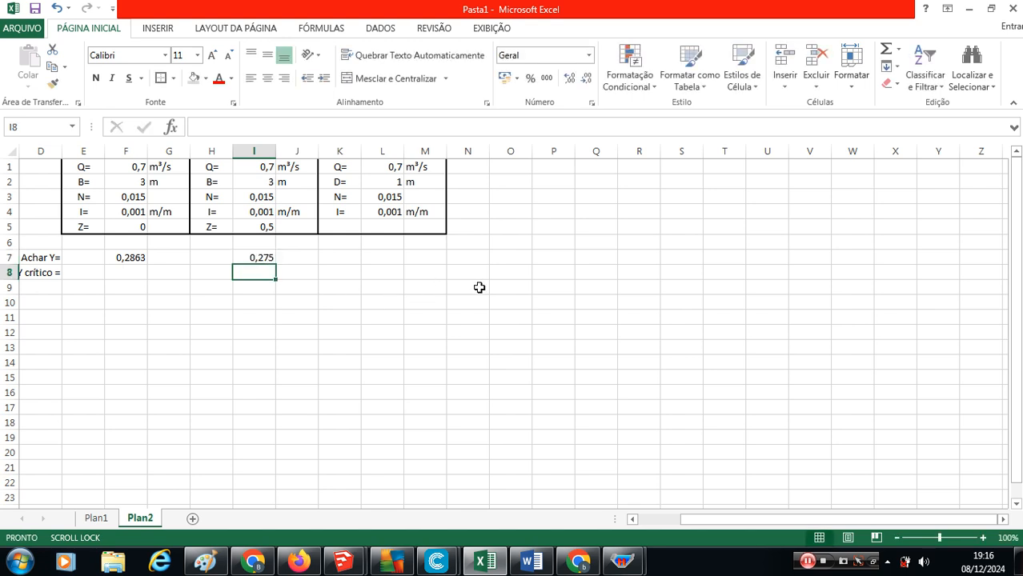
Step: Switch to Hcanales, return to its main menu and open the normal depth calculation for a circular section
{"action": "left_click", "coordinate": [1003, 520]}
{"action": "left_click", "coordinate": [1003, 520]}
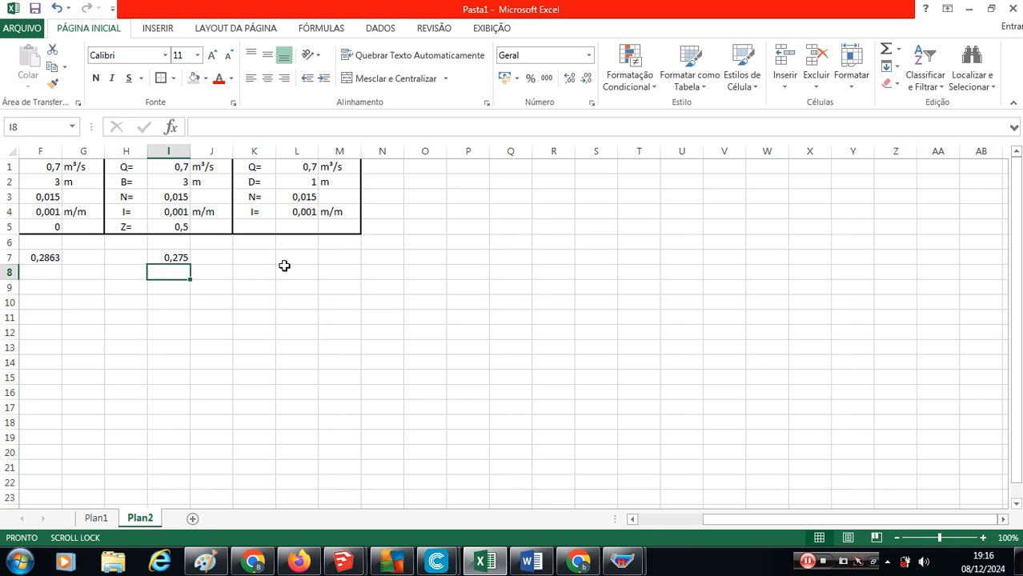
{"action": "mouse_move", "coordinate": [624, 561]}
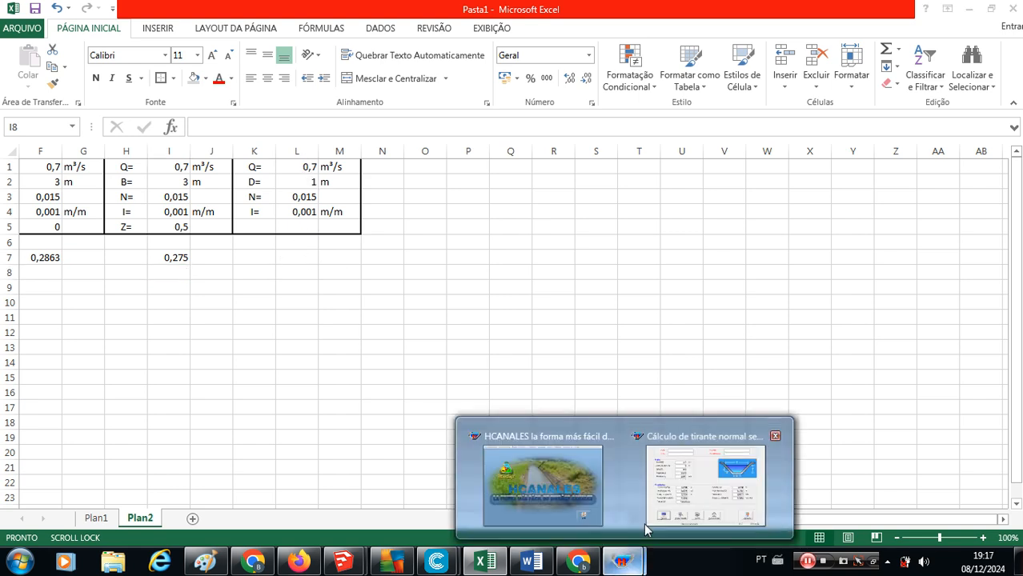
{"action": "left_click", "coordinate": [690, 452]}
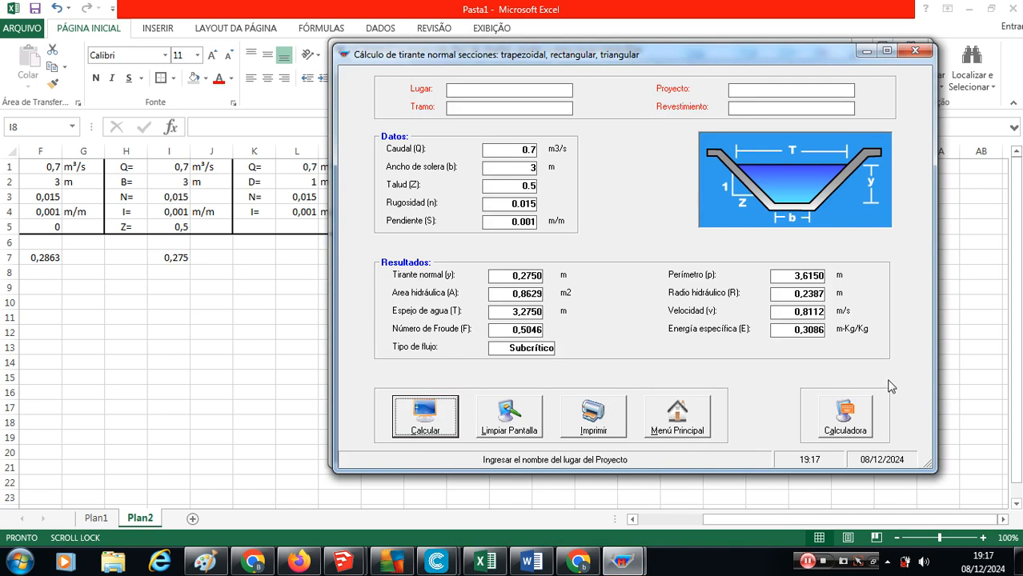
{"action": "left_click", "coordinate": [670, 423]}
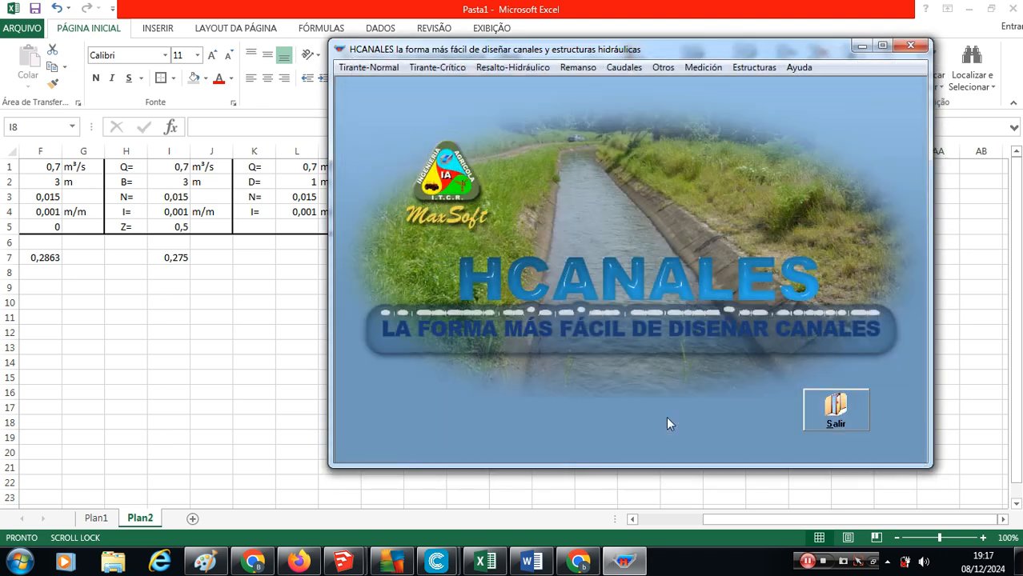
{"action": "left_click", "coordinate": [386, 69]}
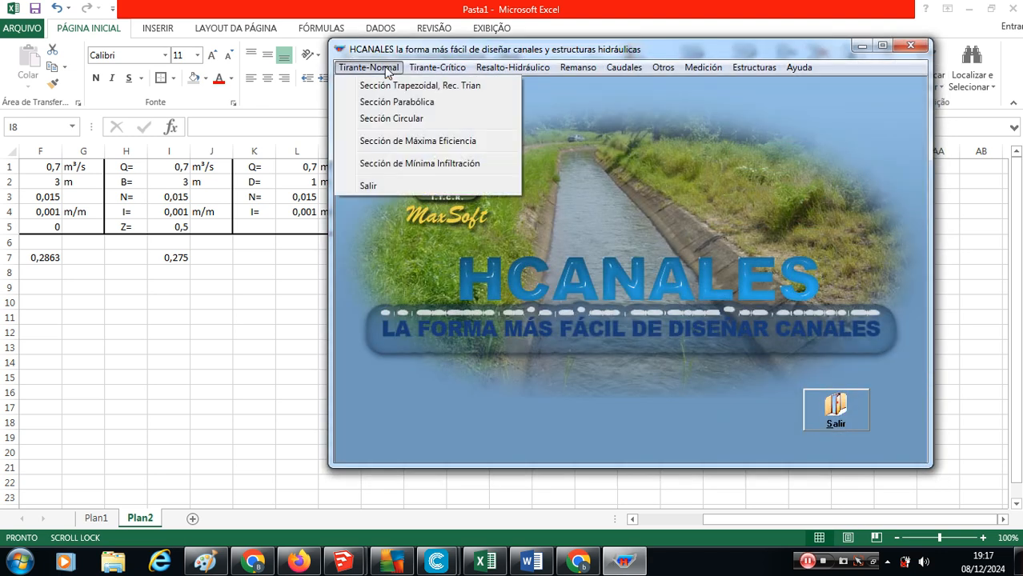
{"action": "left_click", "coordinate": [400, 122]}
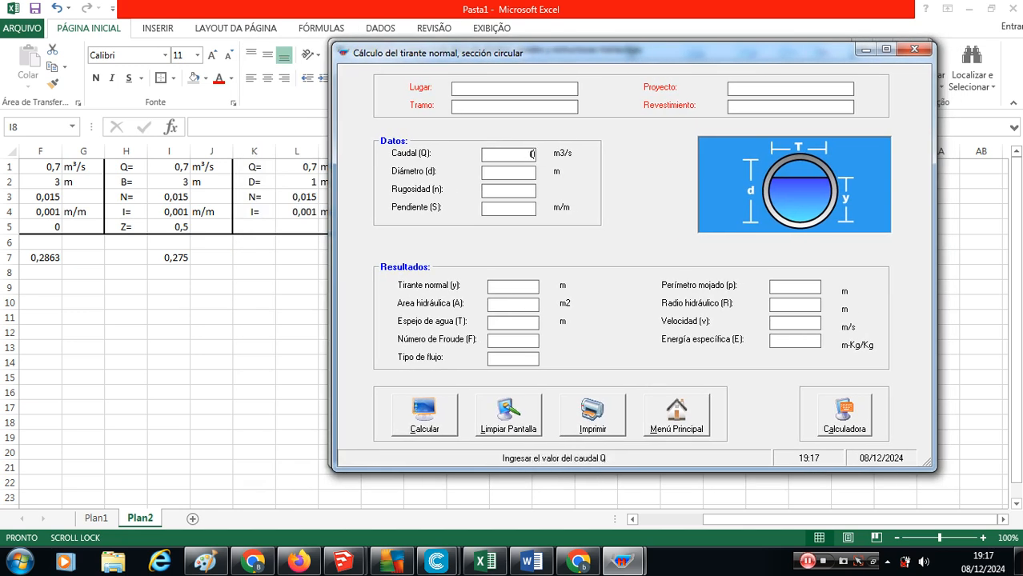
Step: Enter flow 0.7, diameter 1, roughness 0.015 and slope 0.001 for the circular channel and calculate its normal depth
{"action": "type", "text": ".7"}
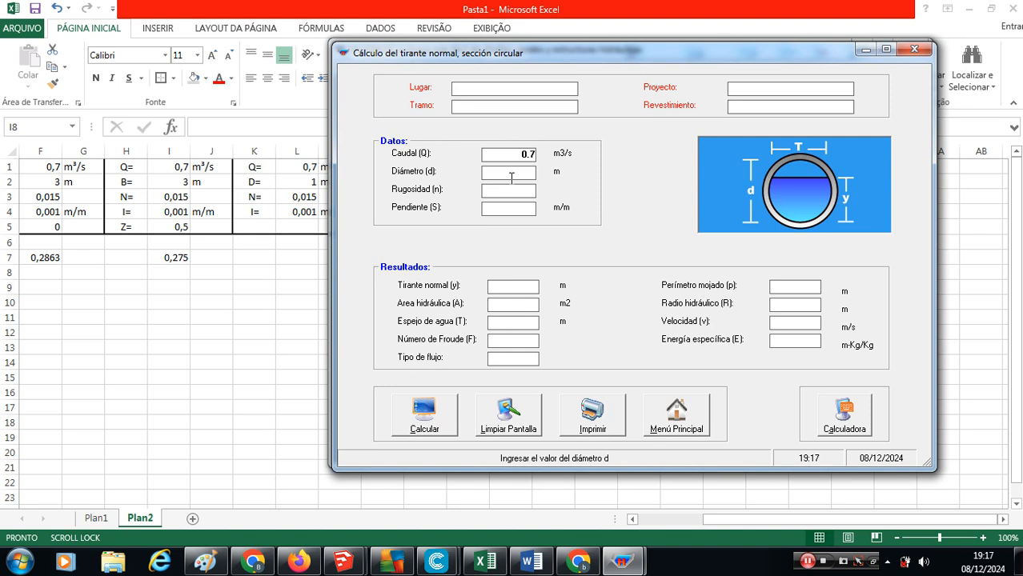
{"action": "left_click", "coordinate": [512, 178]}
{"action": "type", "text": "1"}
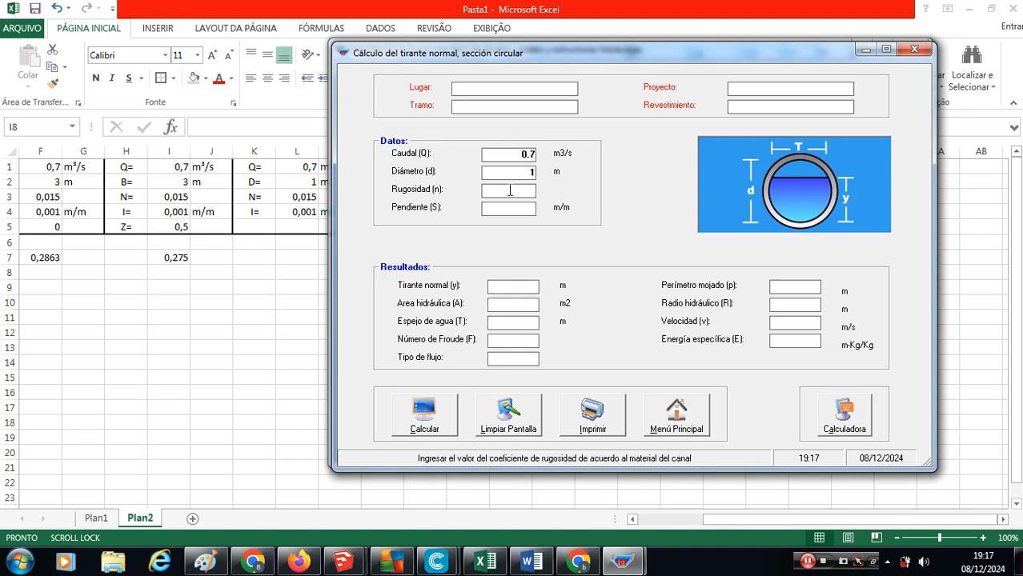
{"action": "type", "text": "0.015"}
{"action": "left_click", "coordinate": [534, 208]}
{"action": "type", "text": "0.0"}
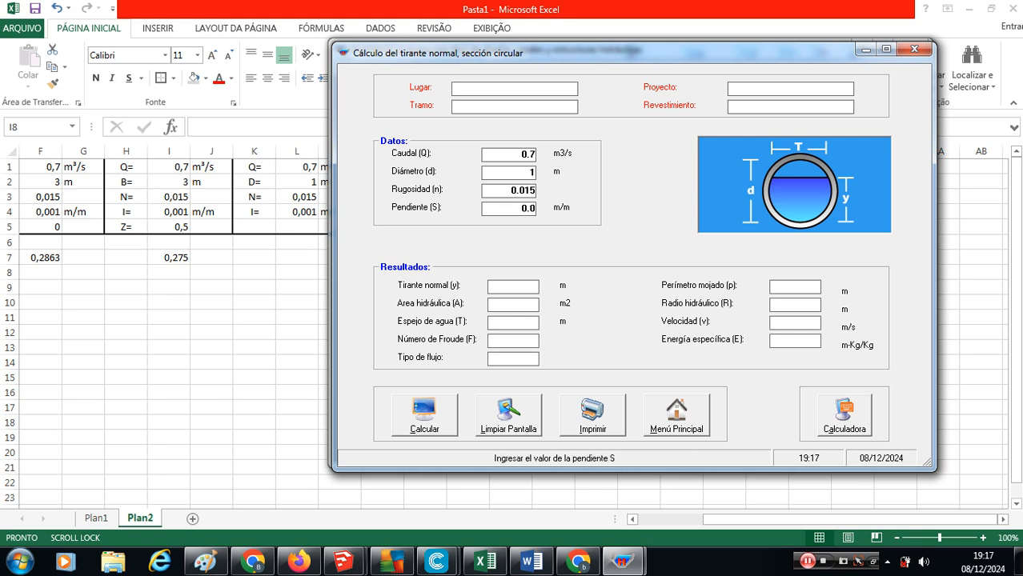
{"action": "type", "text": "01"}
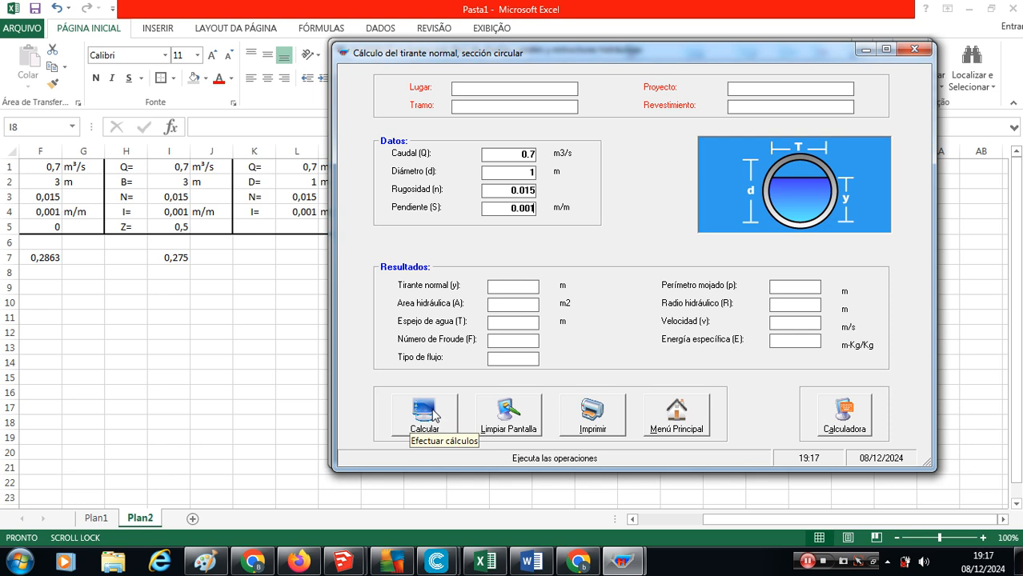
{"action": "left_click", "coordinate": [434, 415]}
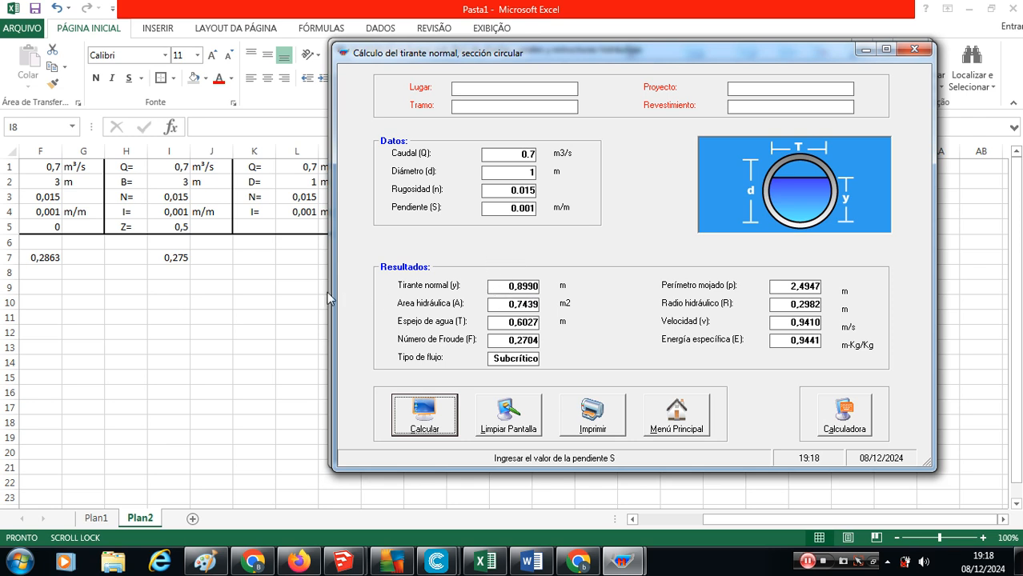
Step: In the Excel sheet, record the third channel's normal depth as 0,9 in cell L7
{"action": "left_click", "coordinate": [300, 262]}
{"action": "left_click", "coordinate": [304, 257]}
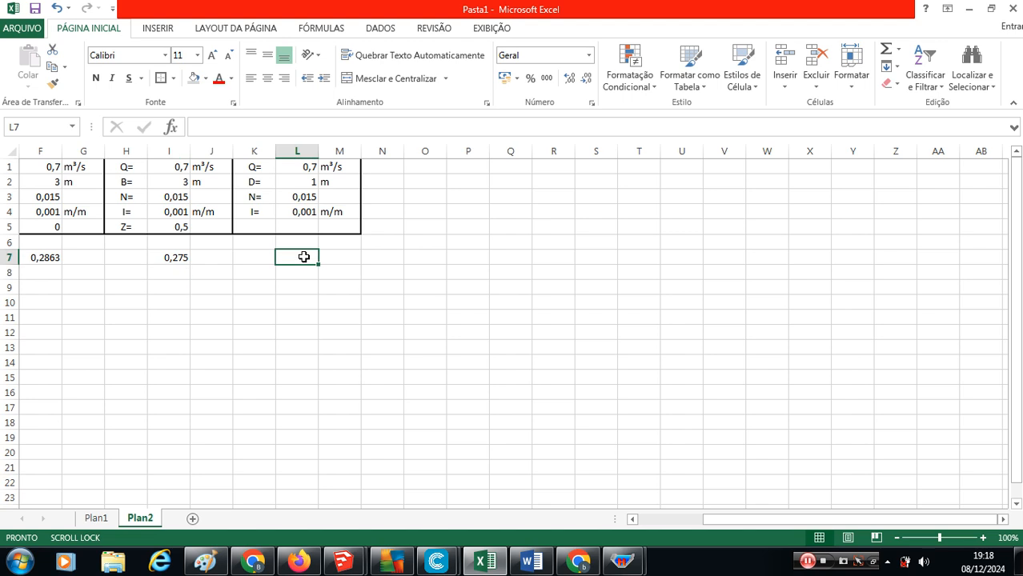
{"action": "type", "text": "0,9"}
{"action": "key", "text": "Return"}
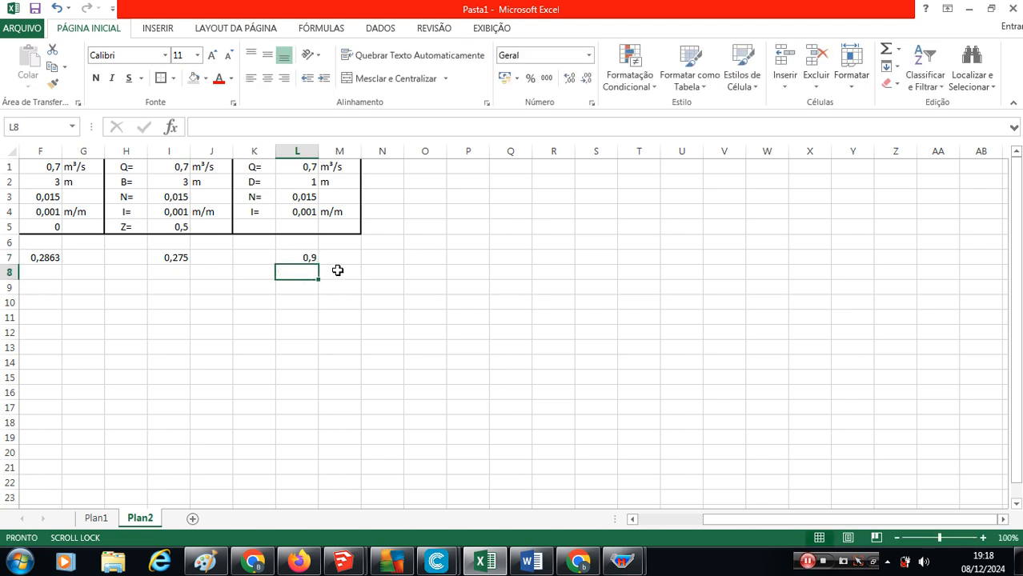
Step: Add the label "Y/D=" in cell N7 beside the circular channel's normal depth
{"action": "left_click", "coordinate": [374, 265]}
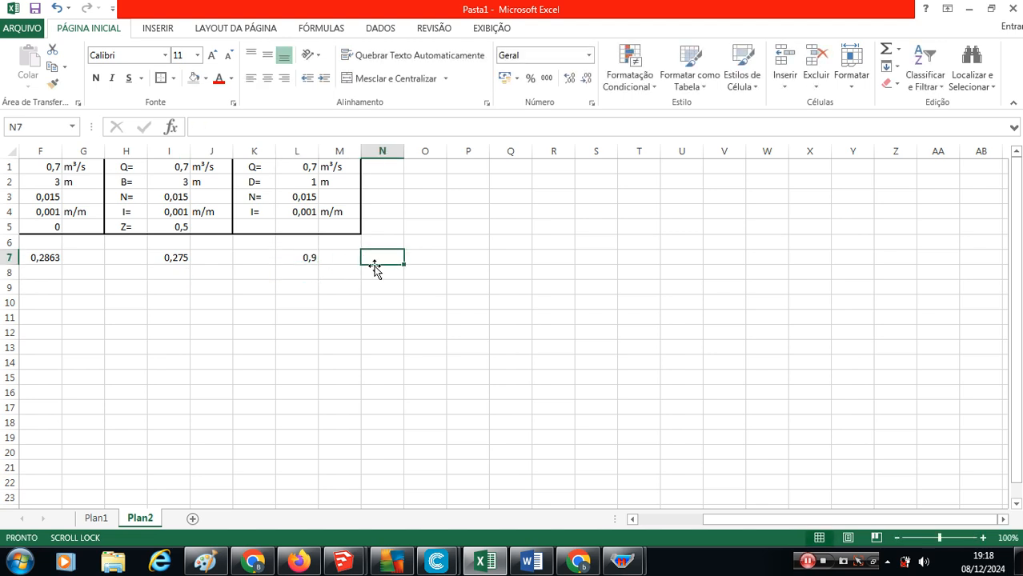
{"action": "type", "text": "Y/"}
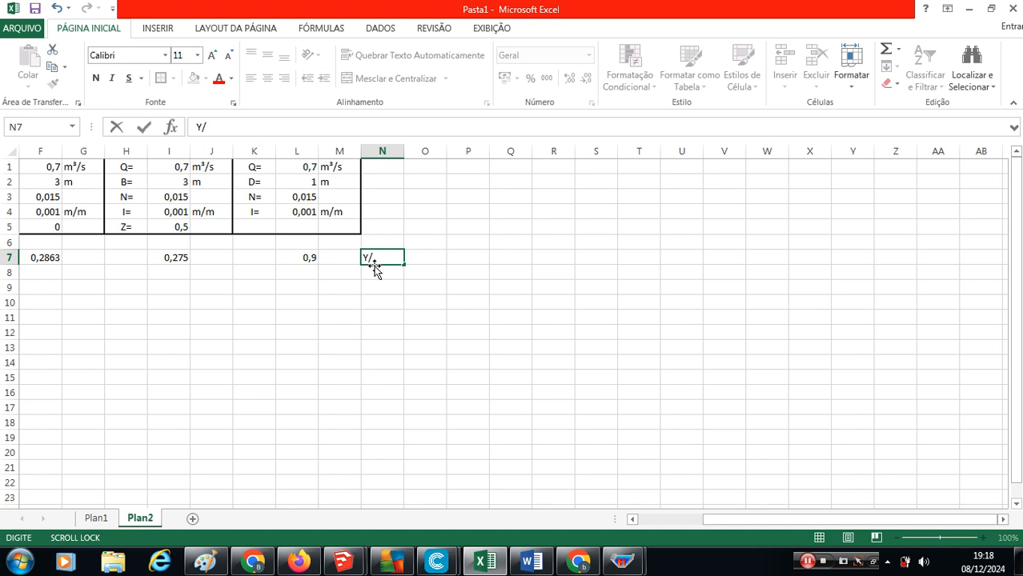
{"action": "type", "text": "D="}
{"action": "key", "text": "Return"}
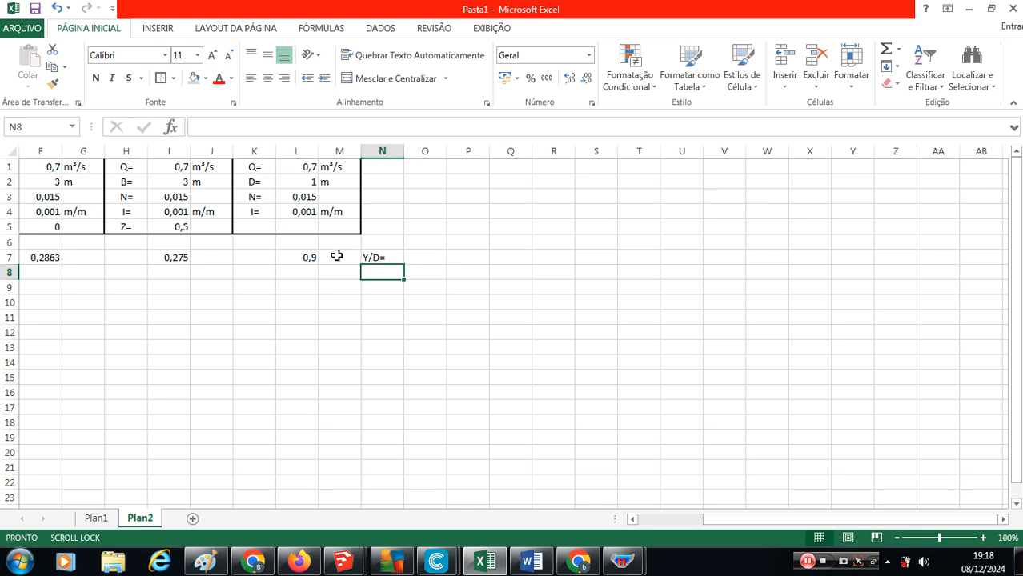
Step: Compute the Y/D ratio in cell O7 by dividing the normal depth in L7 by the diameter in L2
{"action": "left_click", "coordinate": [309, 257]}
{"action": "left_click", "coordinate": [370, 257]}
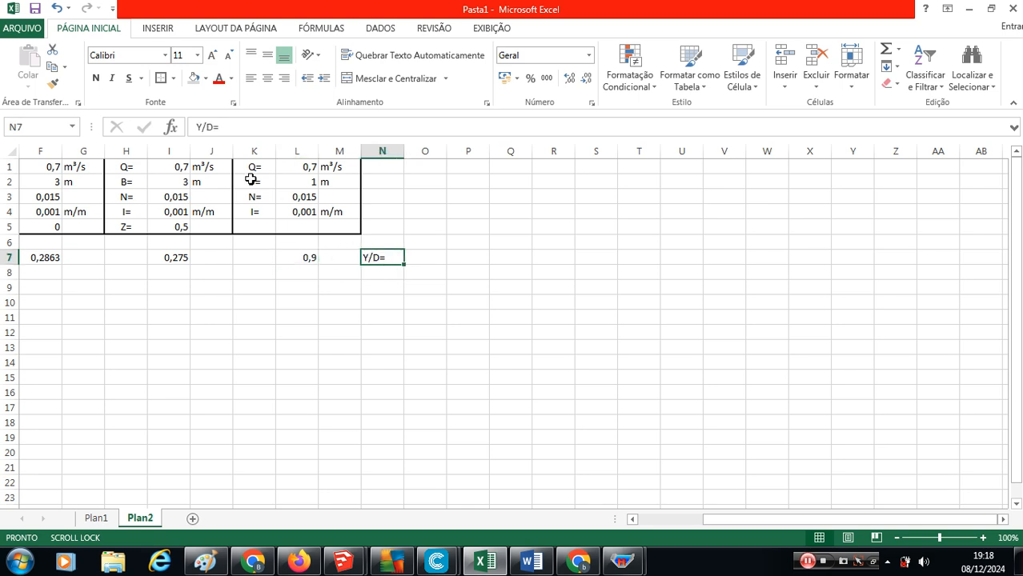
{"action": "left_click", "coordinate": [263, 182]}
{"action": "left_click", "coordinate": [418, 257]}
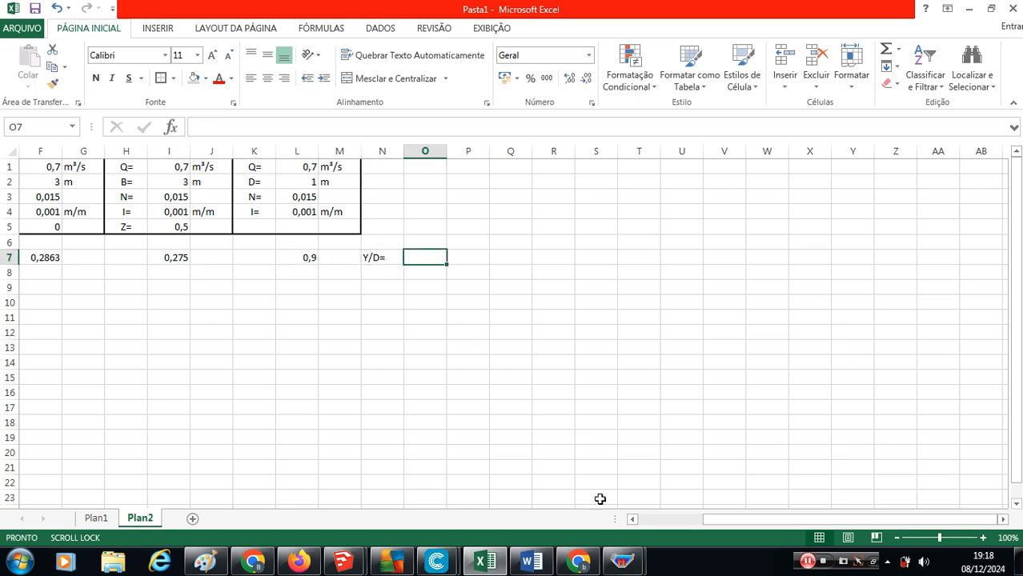
{"action": "left_click", "coordinate": [633, 553]}
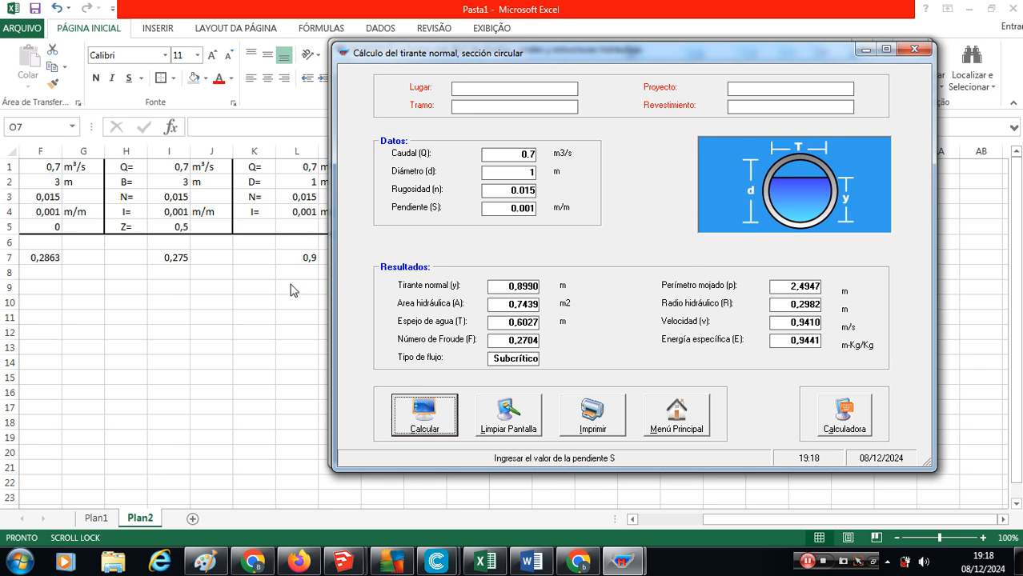
{"action": "left_click", "coordinate": [443, 264]}
{"action": "type", "text": "+"}
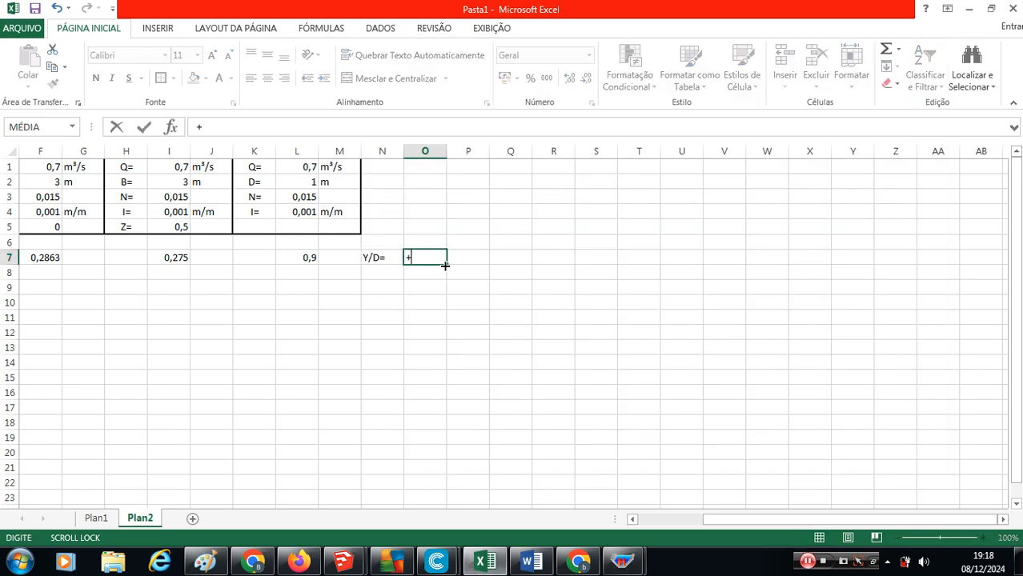
{"action": "left_click", "coordinate": [306, 257]}
{"action": "type", "text": "/"}
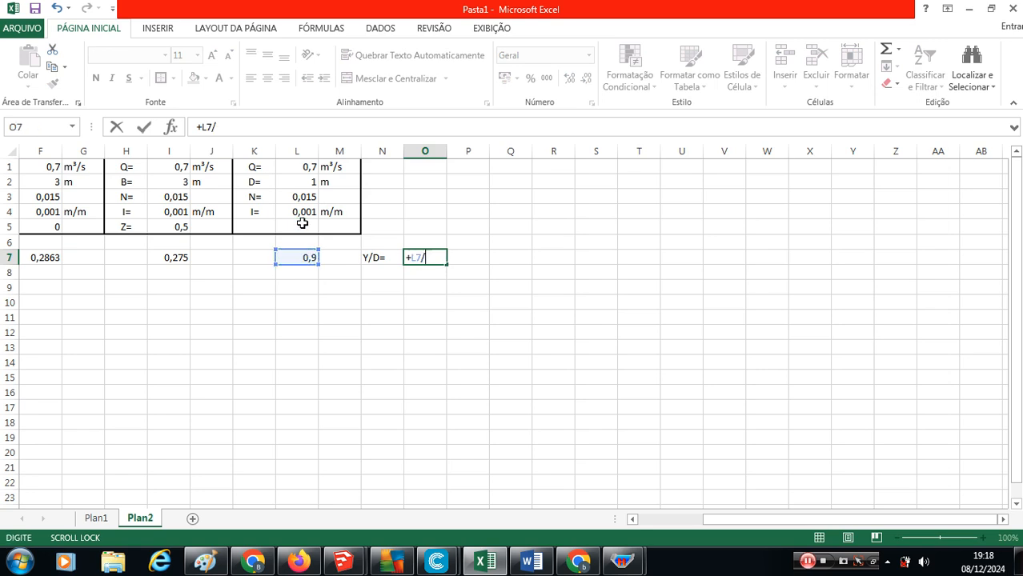
{"action": "left_click", "coordinate": [304, 182]}
{"action": "key", "text": "Return"}
{"action": "left_click", "coordinate": [444, 257]}
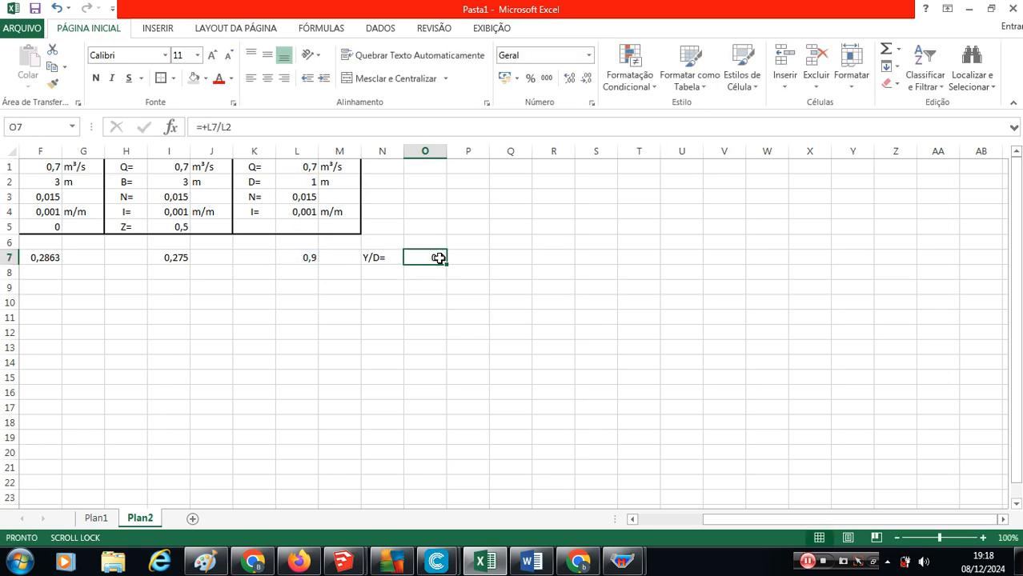
Step: Back in Hcanales, review the circular channel's normal depth, then open the flow calculation for a circular section
{"action": "mouse_move", "coordinate": [639, 552]}
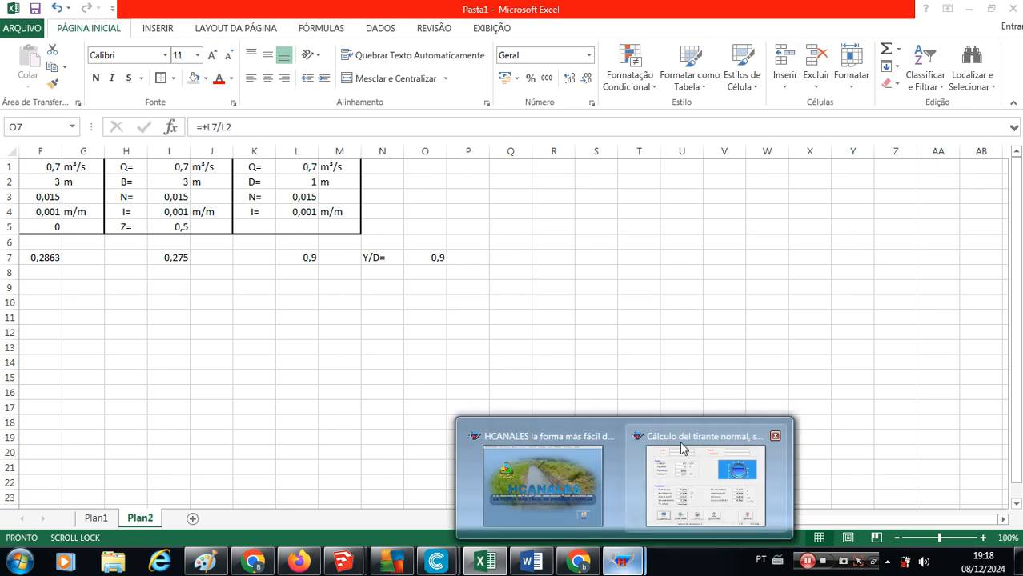
{"action": "left_click", "coordinate": [681, 446]}
{"action": "mouse_move", "coordinate": [566, 52]}
{"action": "left_mouse_down"}
{"action": "mouse_move", "coordinate": [634, 66]}
{"action": "mouse_move", "coordinate": [568, 62]}
{"action": "left_mouse_up"}
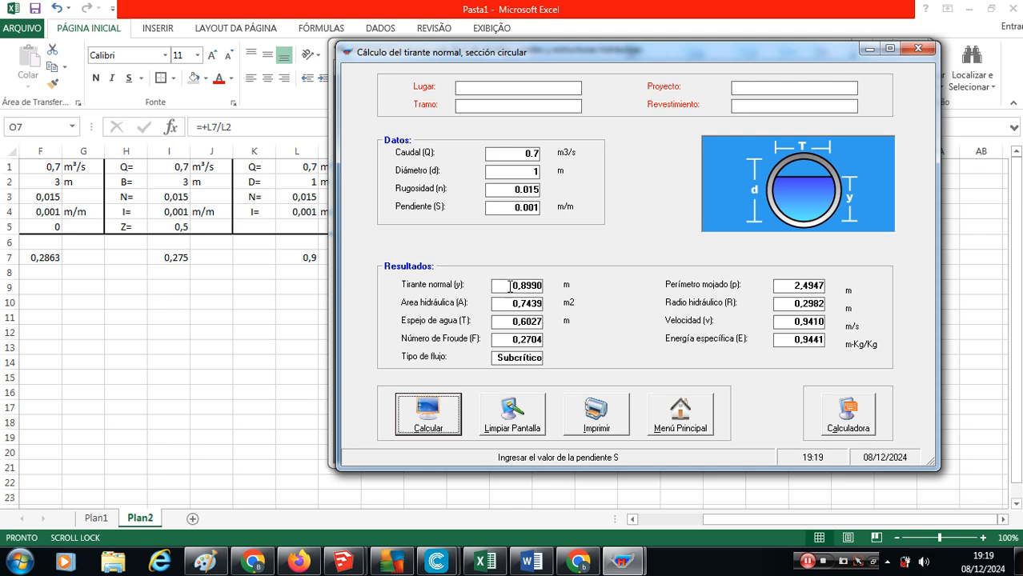
{"action": "left_click_drag", "start_coordinate": [505, 285], "coordinate": [568, 287]}
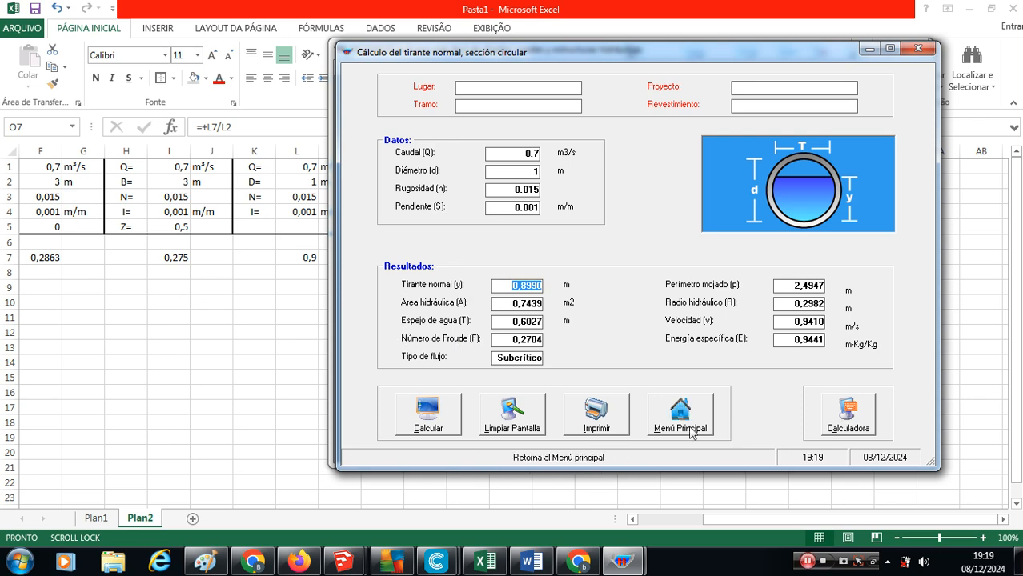
{"action": "left_click", "coordinate": [681, 420]}
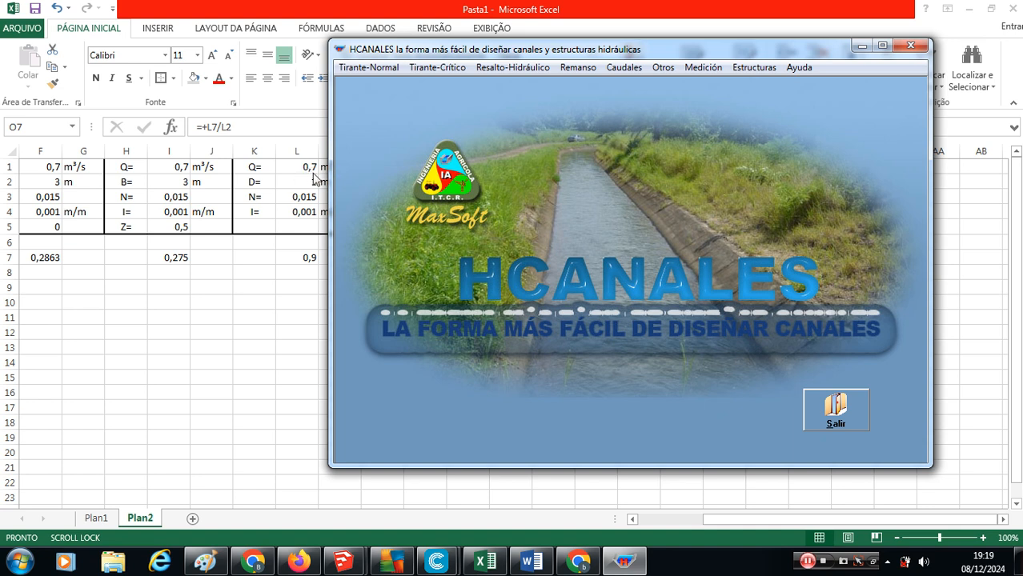
{"action": "left_click", "coordinate": [622, 69]}
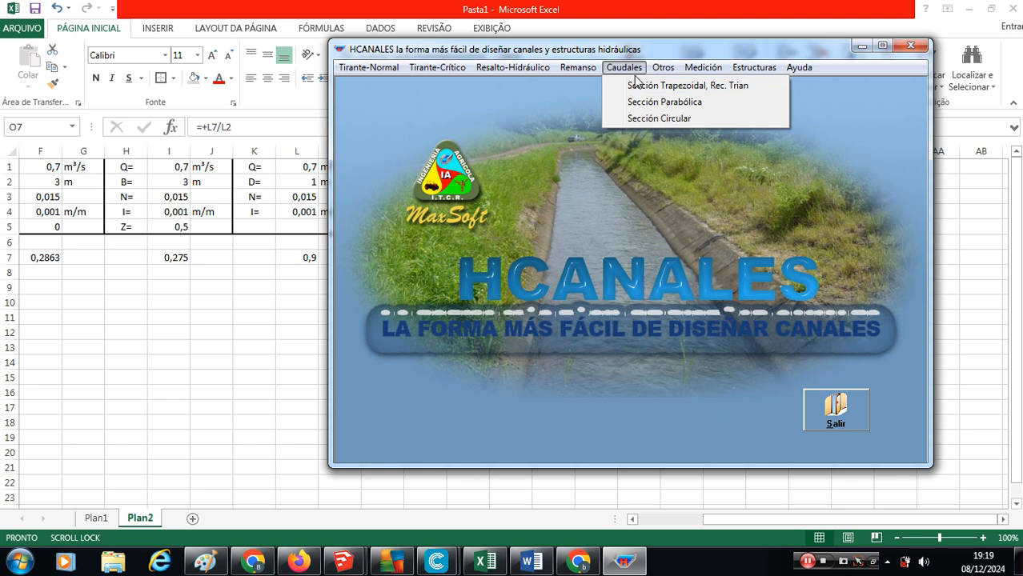
{"action": "left_click", "coordinate": [659, 119]}
{"action": "left_click_drag", "start_coordinate": [403, 26], "coordinate": [732, 64]}
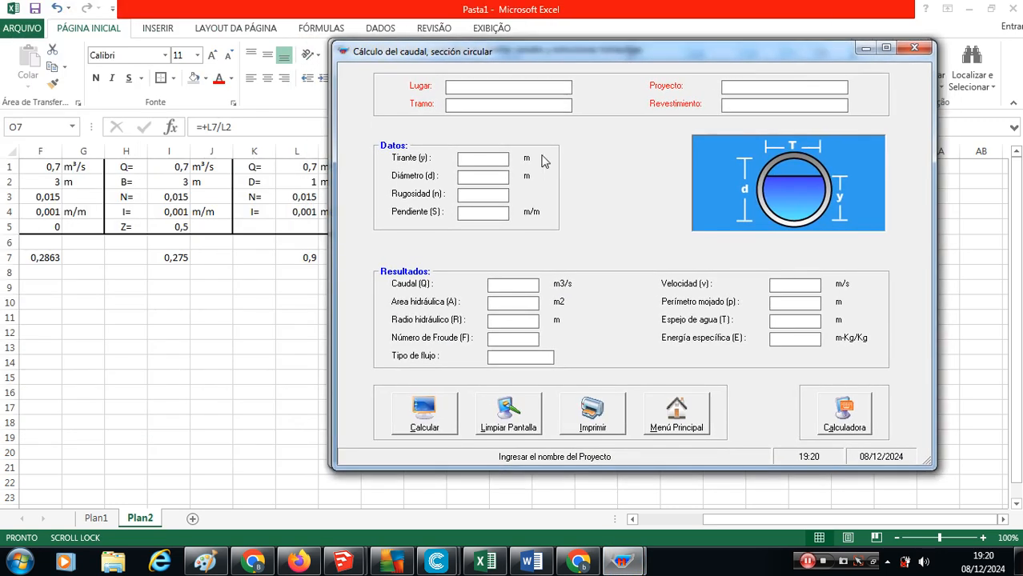
Step: Calculate the circular channel's flow from depth 0.899, diameter 1, roughness 0.015 and slope 0.001, then return to the main menu
{"action": "type", "text": "0.8999"}
{"action": "key", "text": "BackSpace"}
{"action": "left_click", "coordinate": [489, 177]}
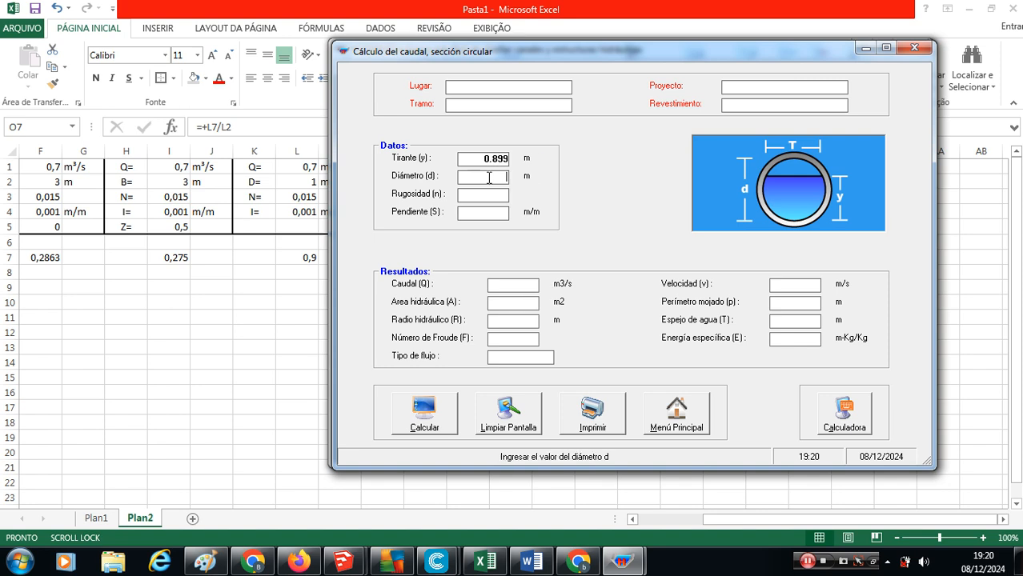
{"action": "left_click", "coordinate": [509, 191]}
{"action": "type", "text": "1"}
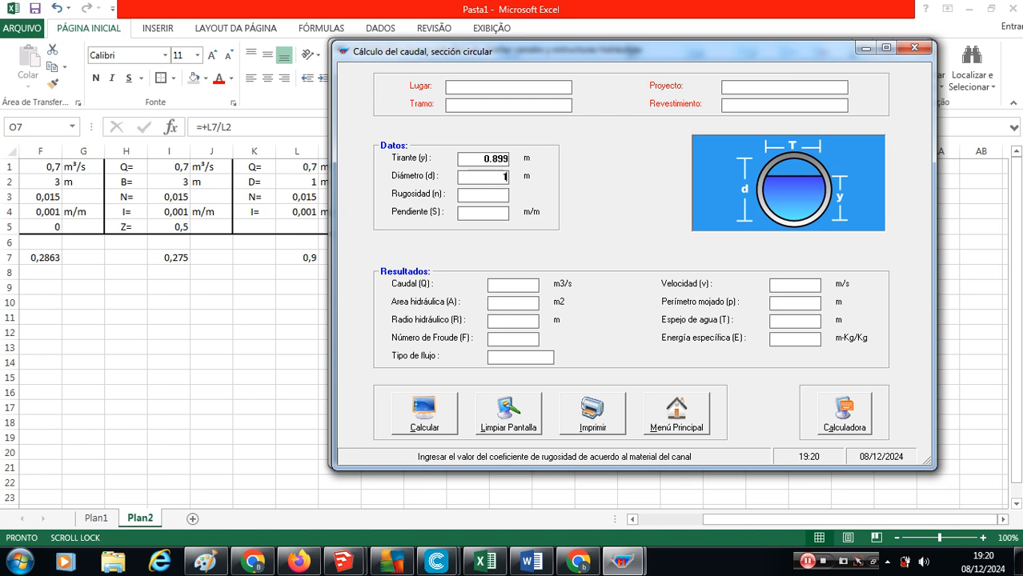
{"action": "key", "text": "Tab"}
{"action": "type", "text": "0.015"}
{"action": "key", "text": "Tab"}
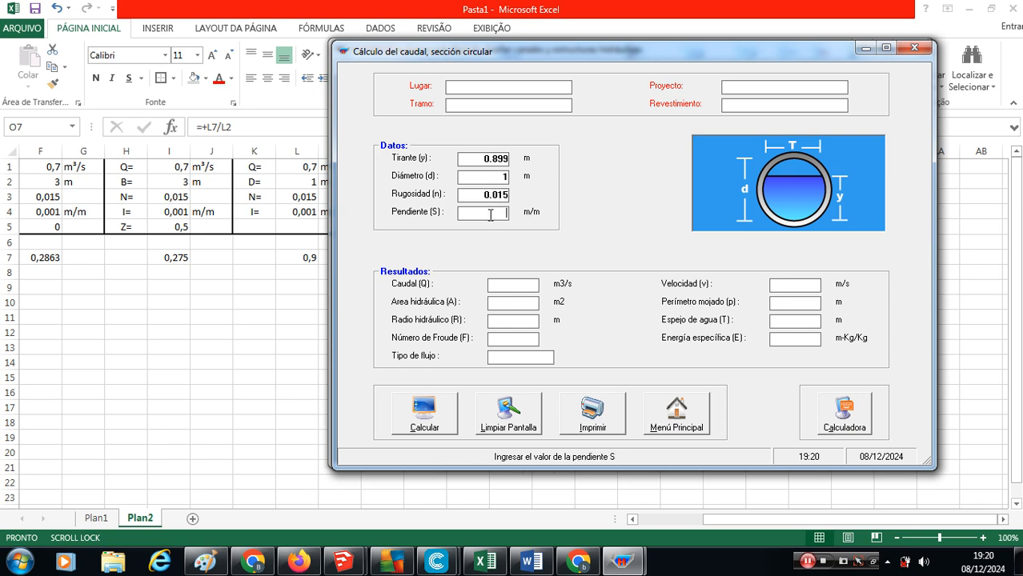
{"action": "type", "text": "0.001"}
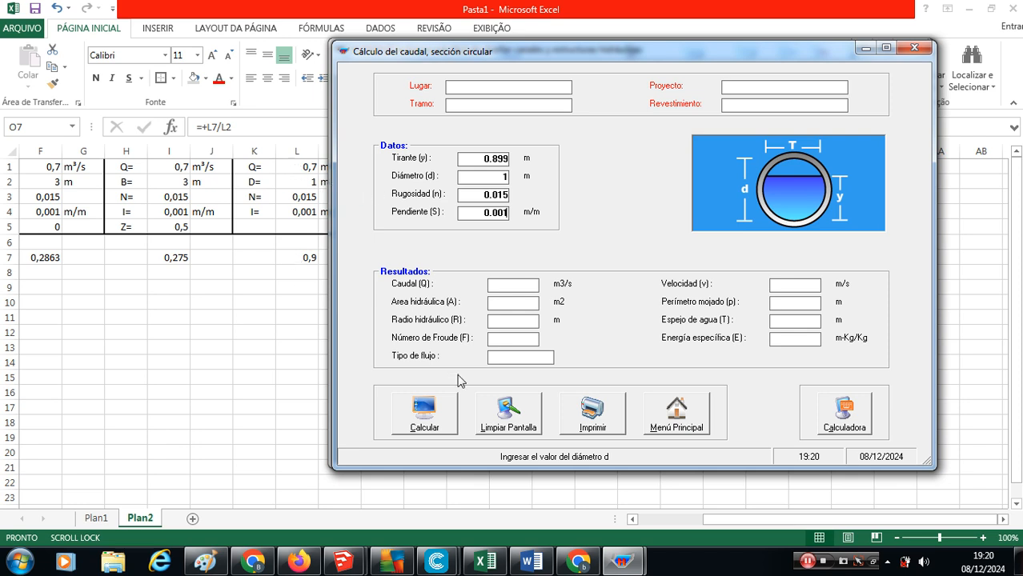
{"action": "left_click", "coordinate": [425, 412]}
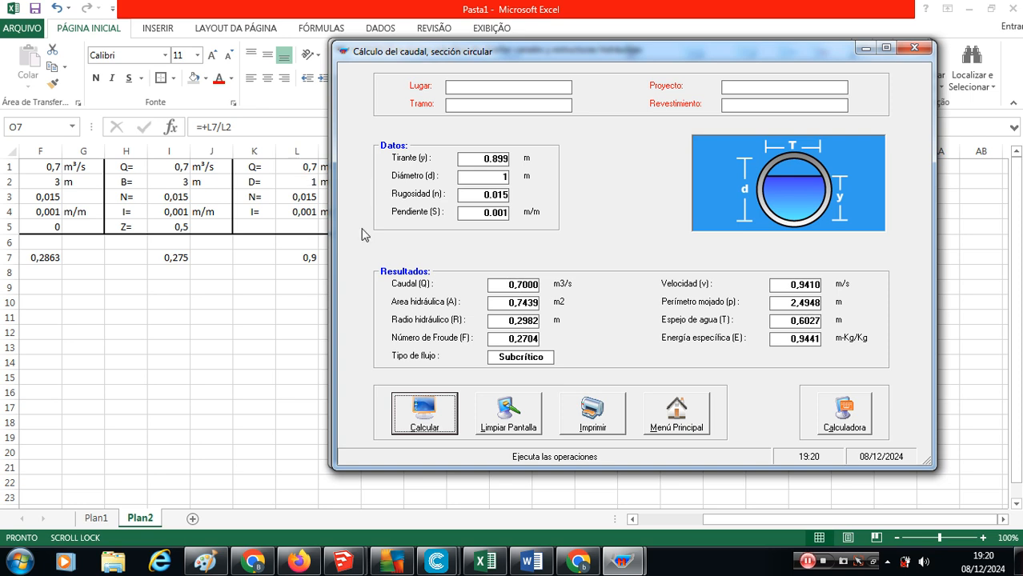
{"action": "left_click", "coordinate": [677, 413]}
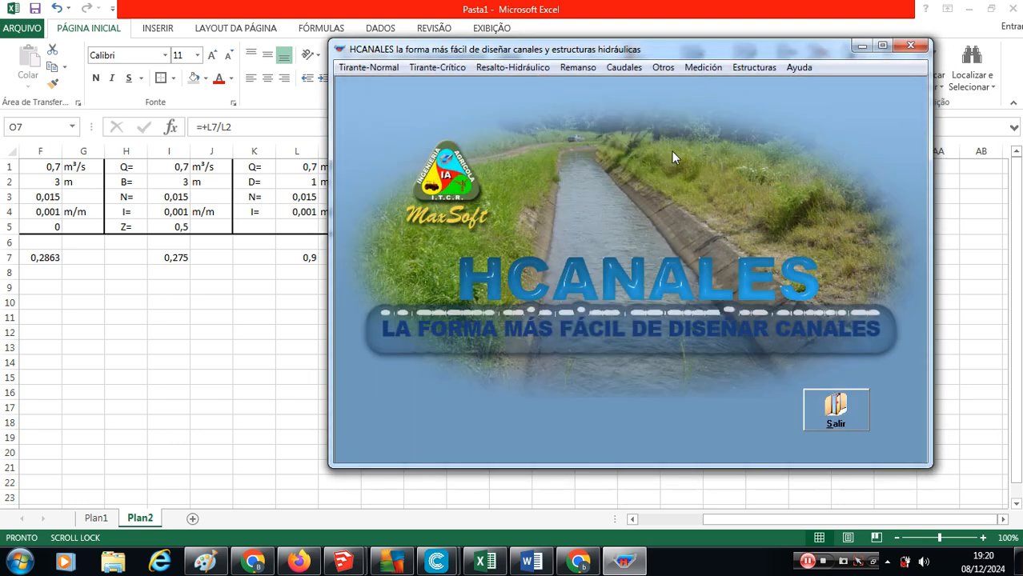
{"action": "left_click", "coordinate": [694, 70]}
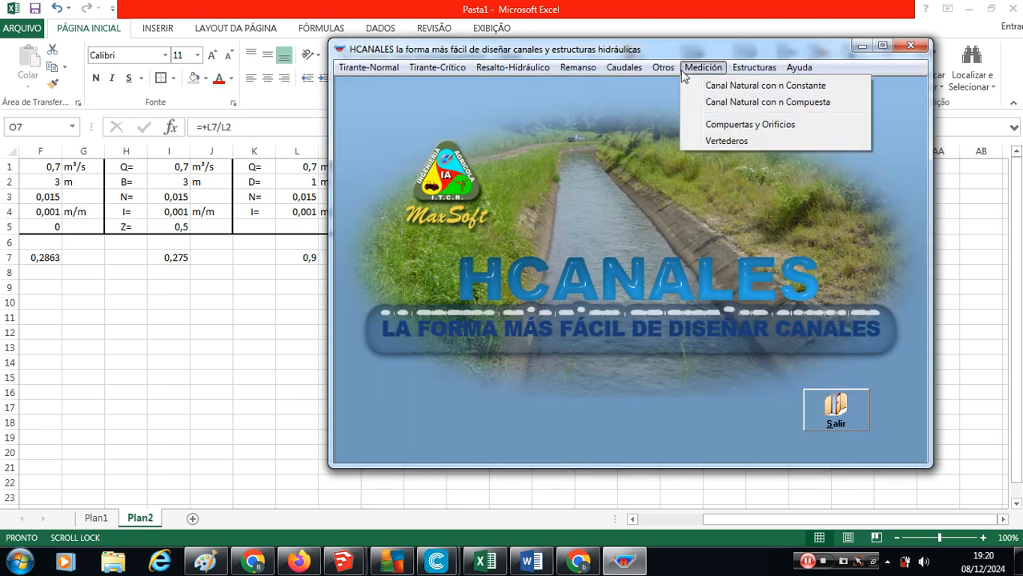
Step: Calculate the circular channel's critical depth in Hcanales from a flow of 0.7 m3/s and a diameter of 1 m
{"action": "mouse_move", "coordinate": [672, 70]}
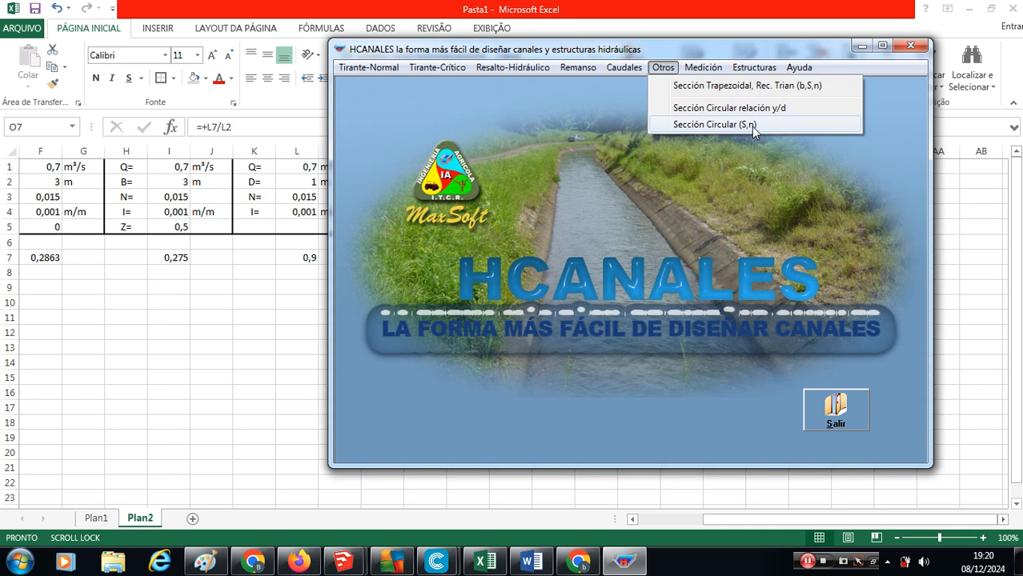
{"action": "mouse_move", "coordinate": [623, 67]}
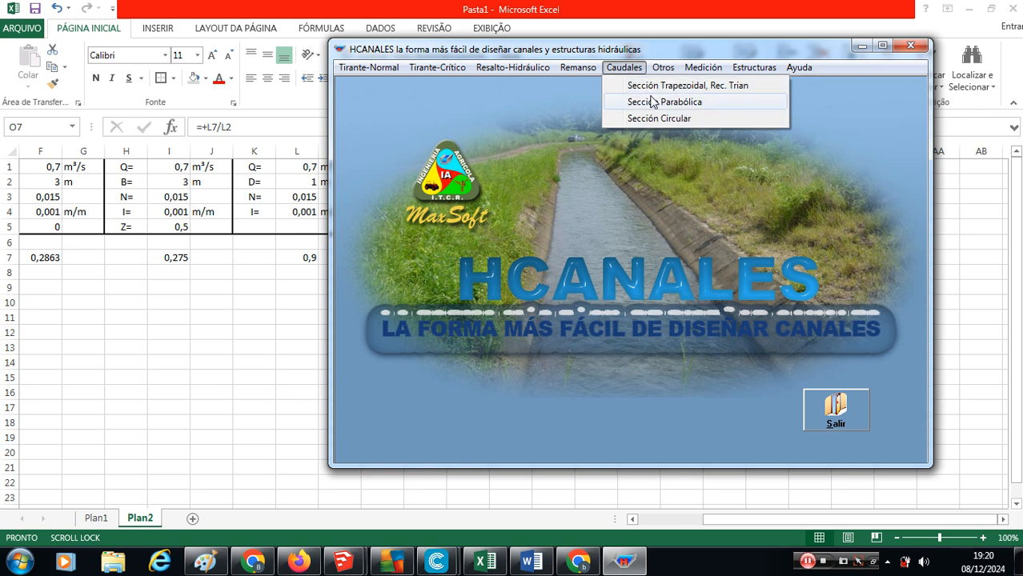
{"action": "mouse_move", "coordinate": [438, 68]}
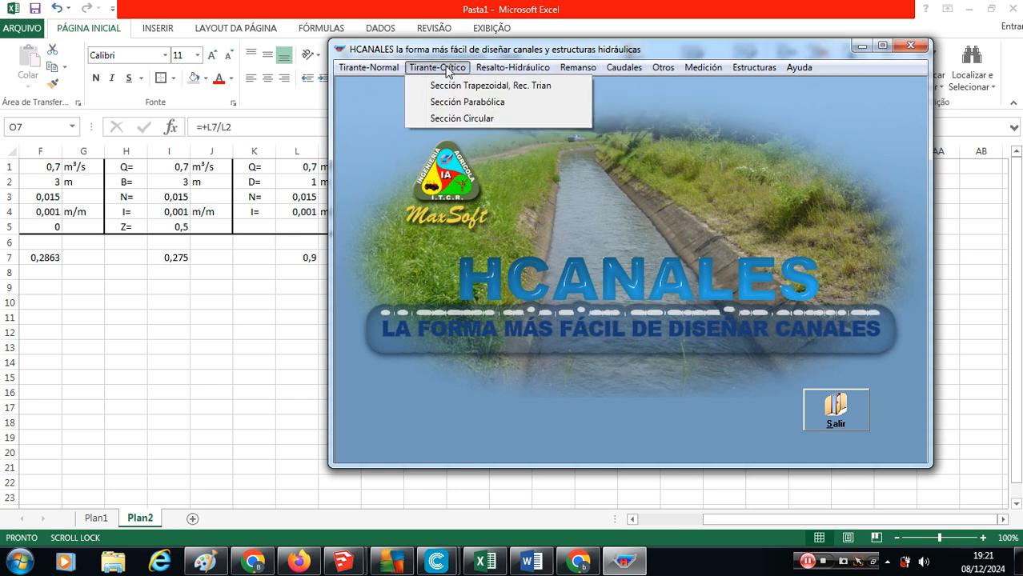
{"action": "mouse_move", "coordinate": [374, 69]}
{"action": "left_click", "coordinate": [480, 119]}
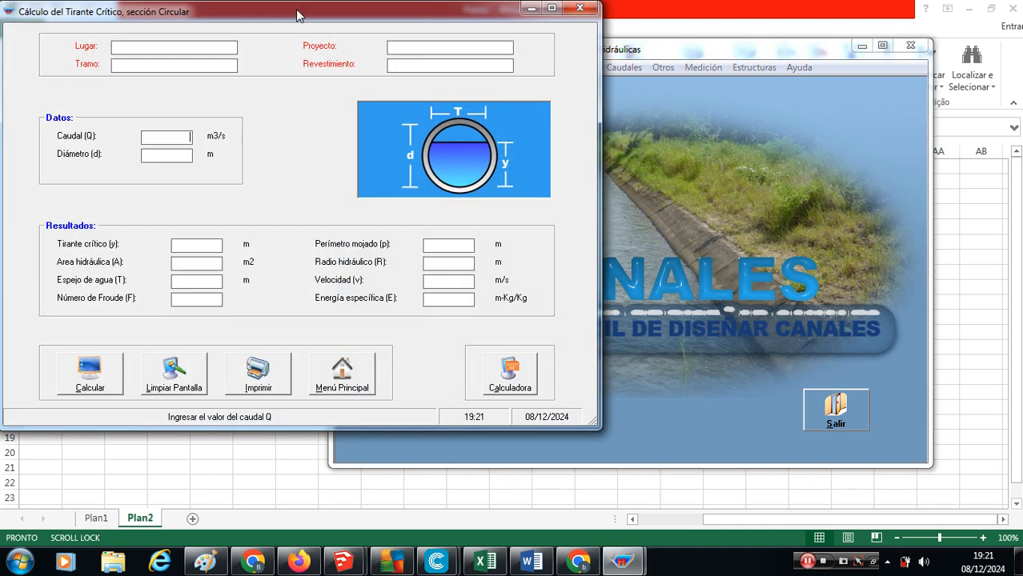
{"action": "left_click_drag", "start_coordinate": [305, 42], "coordinate": [630, 58]}
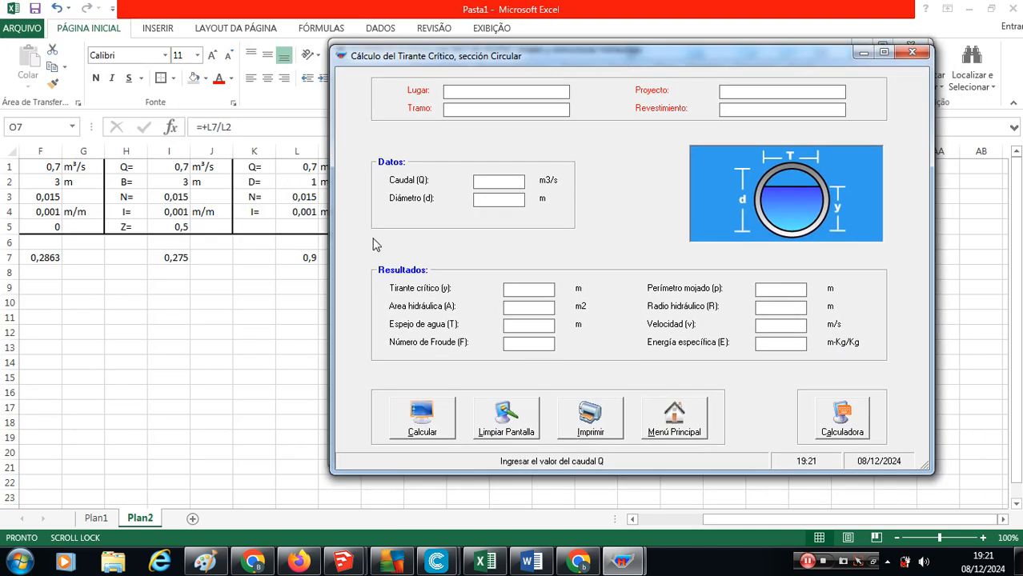
{"action": "type", "text": "0.7"}
{"action": "left_click", "coordinate": [511, 205]}
{"action": "type", "text": "1"}
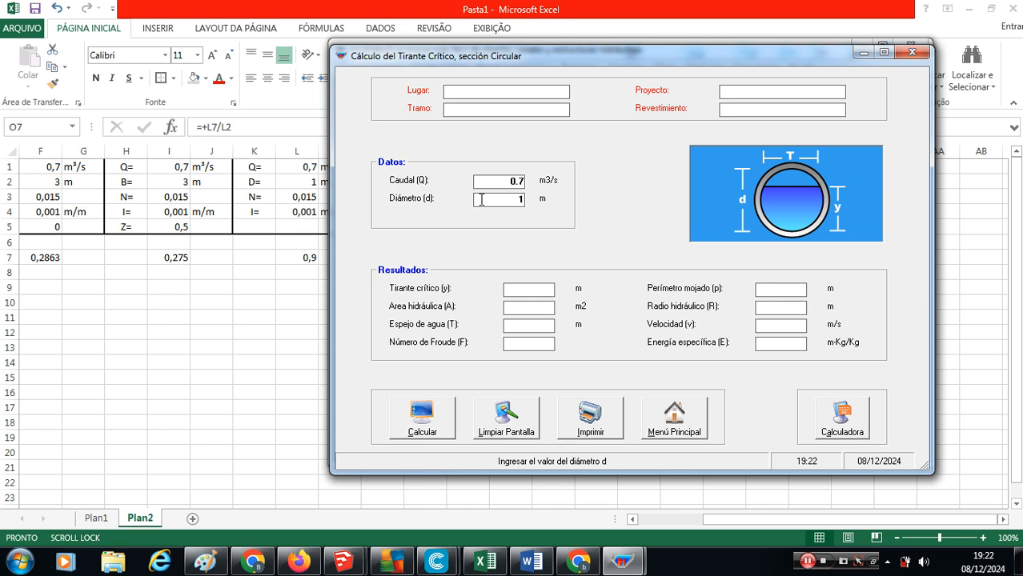
{"action": "left_click", "coordinate": [430, 424]}
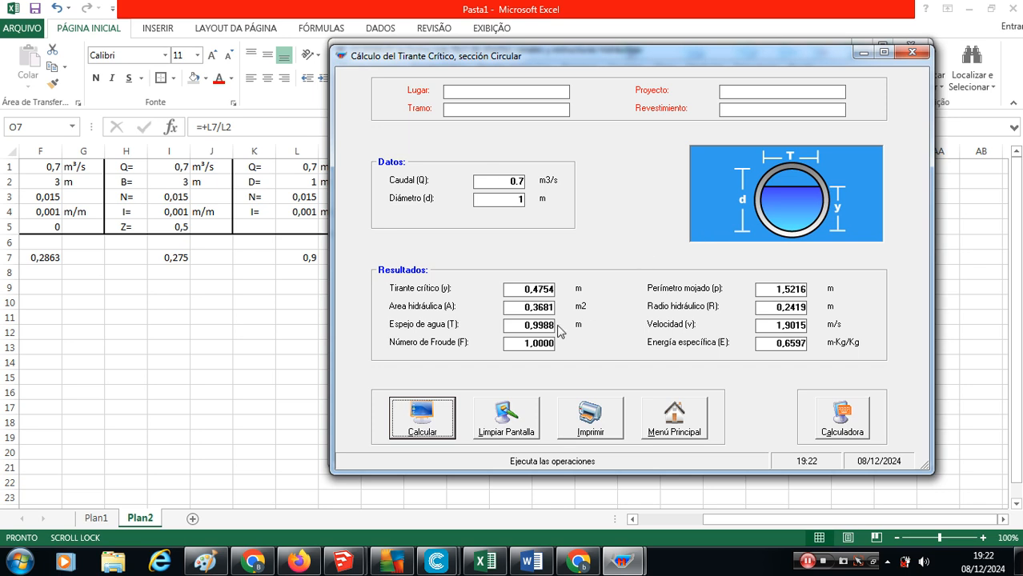
Step: Switch to Excel and record 0,4754 as the circular channel's critical depth in cell L8
{"action": "left_click", "coordinate": [290, 282]}
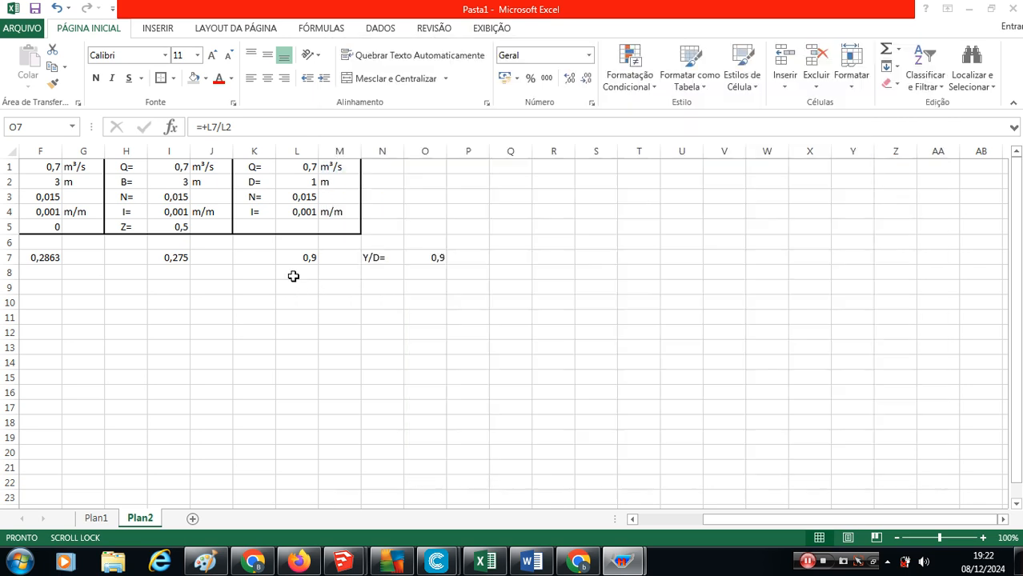
{"action": "left_click", "coordinate": [307, 271]}
{"action": "type", "text": "0"}
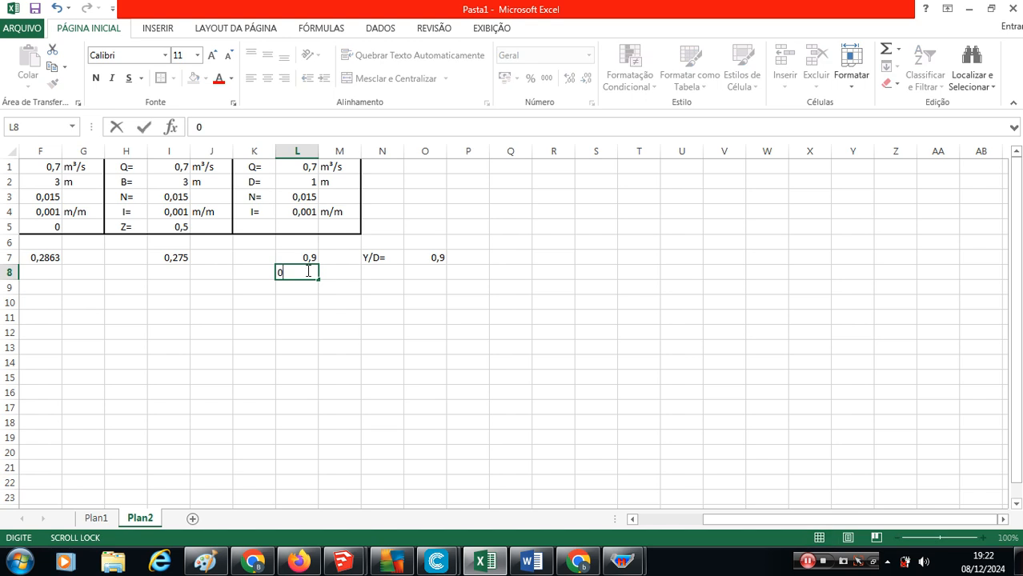
{"action": "type", "text": ",4754"}
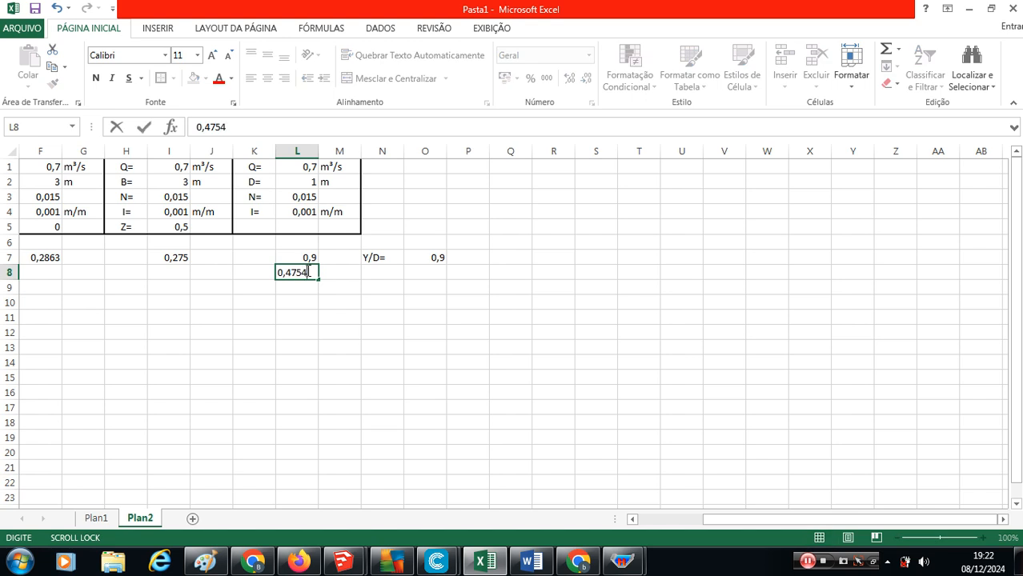
{"action": "key", "text": "Return"}
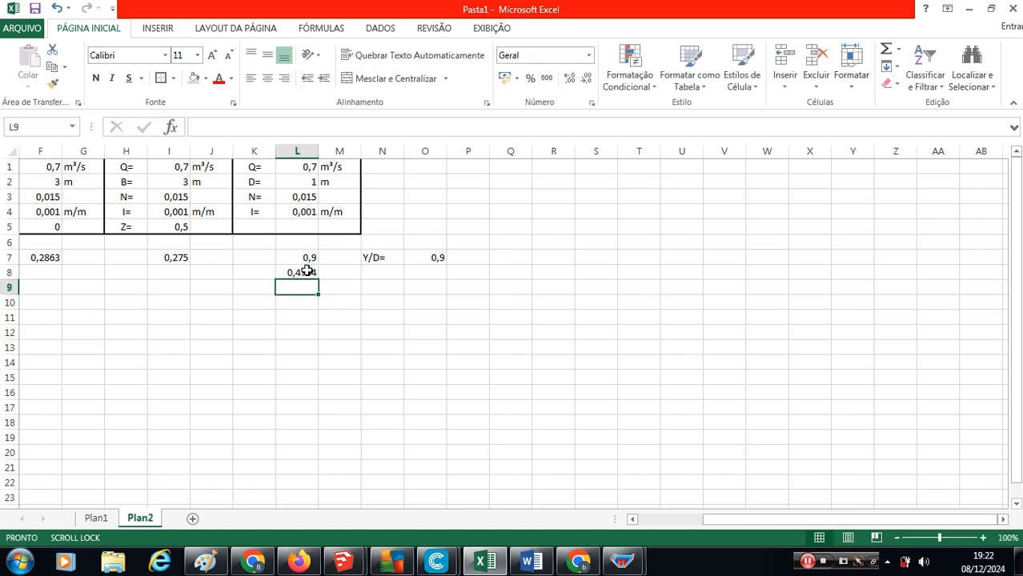
Step: Return to the Hcanales main menu and open the critical depth calculation for trapezoidal, rectangular and triangular sections
{"action": "left_click", "coordinate": [632, 520]}
{"action": "left_click", "coordinate": [633, 520]}
{"action": "left_click", "coordinate": [632, 519]}
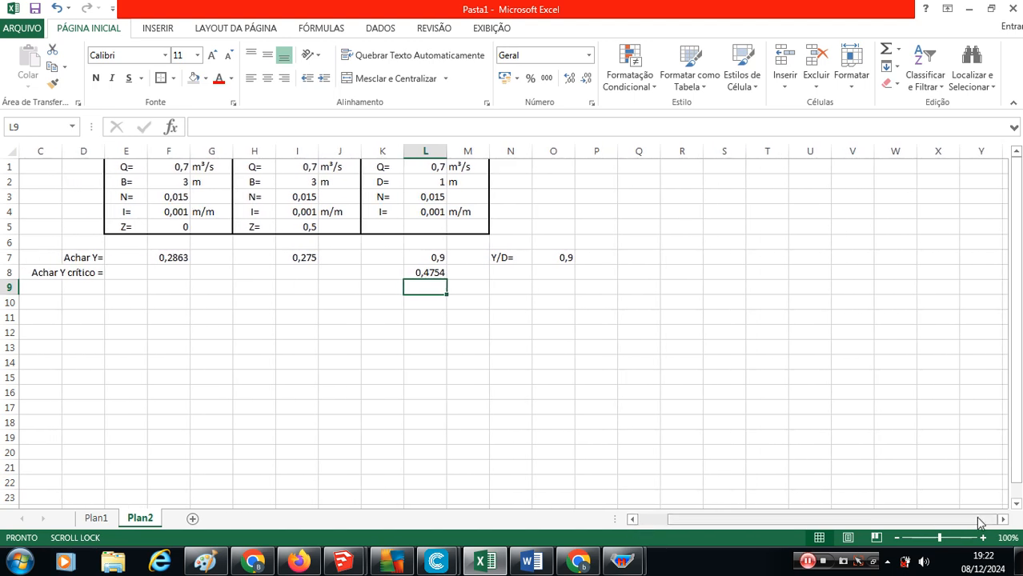
{"action": "left_click", "coordinate": [1002, 519]}
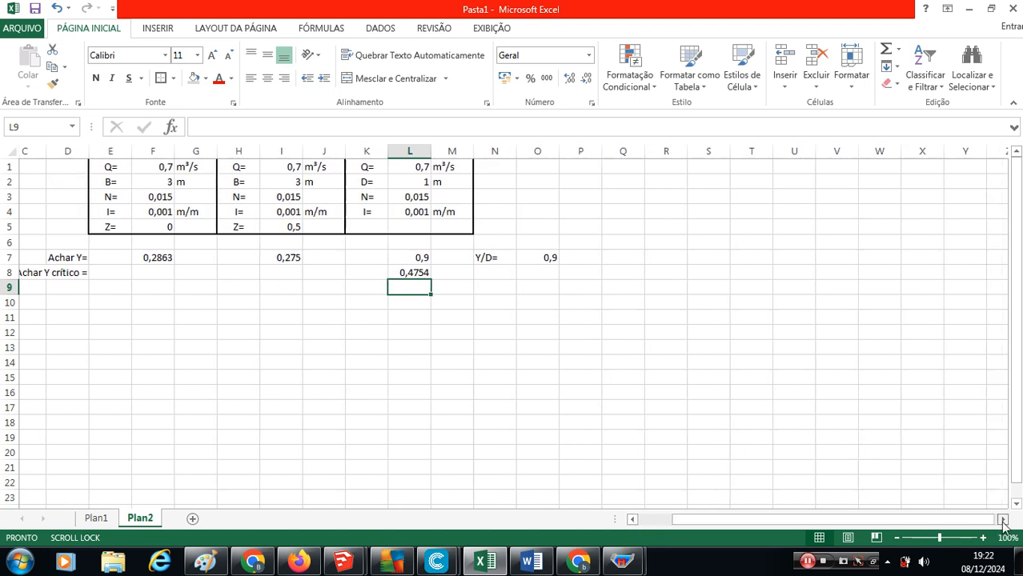
{"action": "left_click", "coordinate": [639, 565]}
{"action": "left_click", "coordinate": [671, 445]}
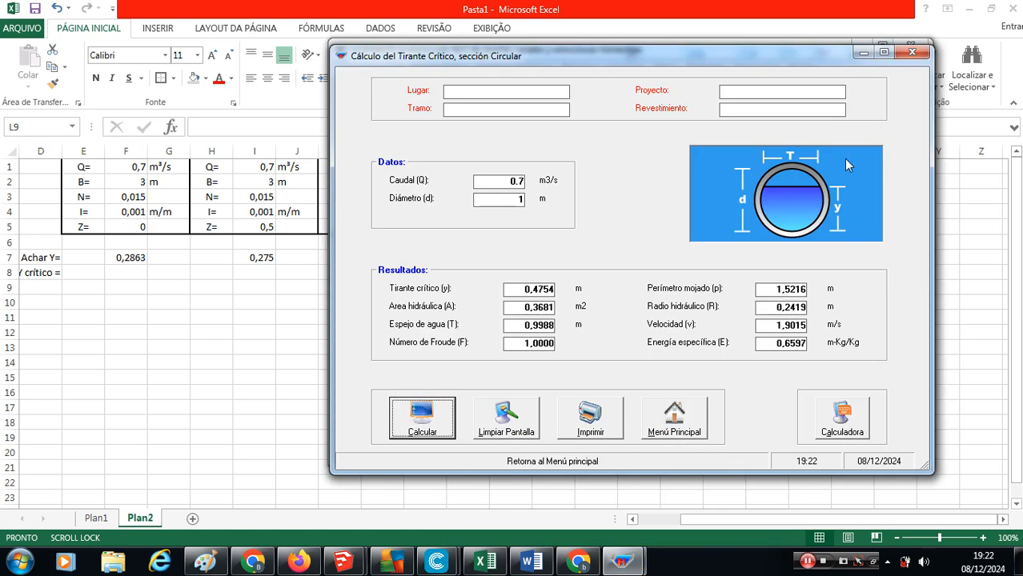
{"action": "left_click", "coordinate": [673, 423]}
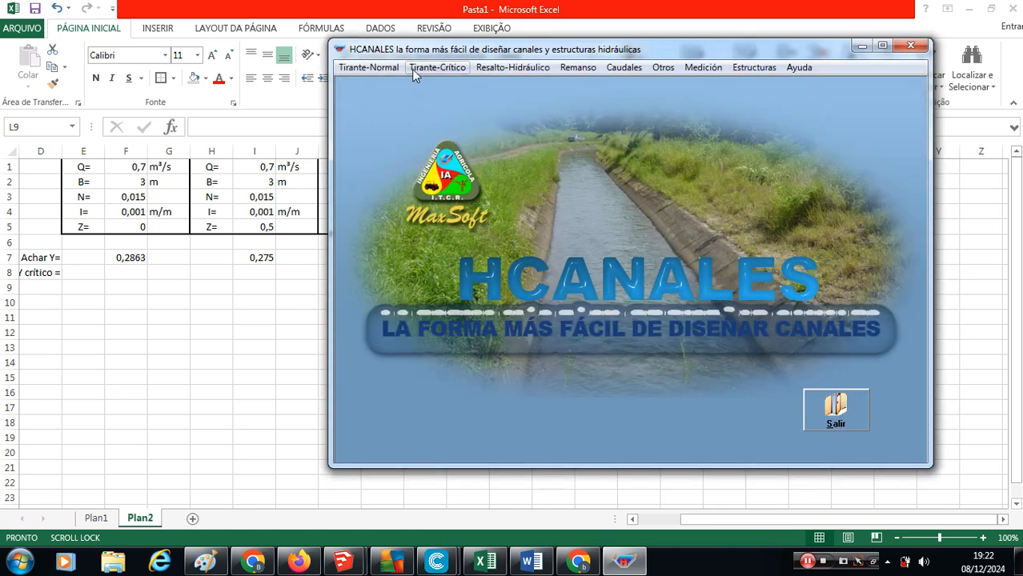
{"action": "left_click", "coordinate": [422, 69]}
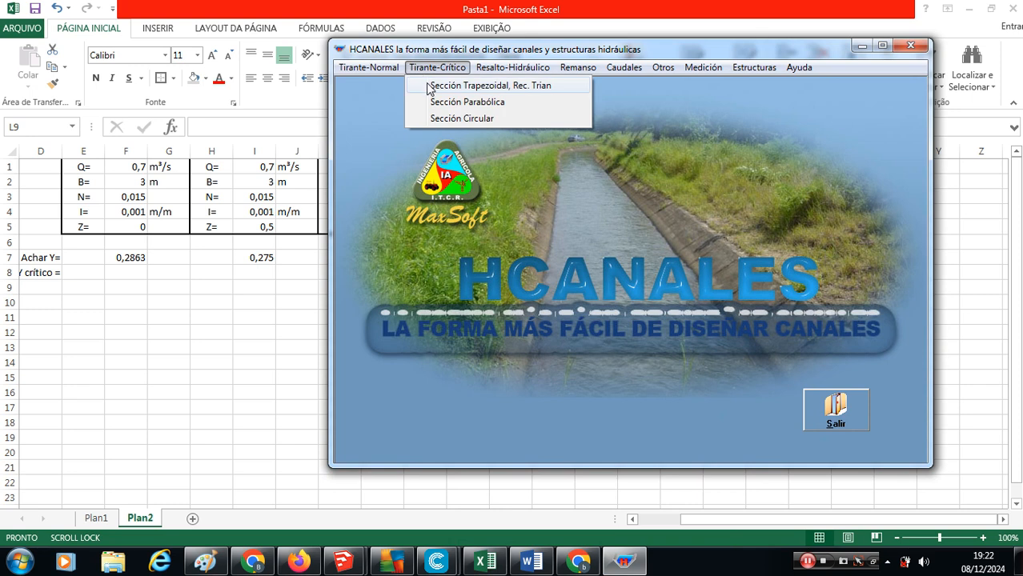
{"action": "left_click", "coordinate": [428, 87]}
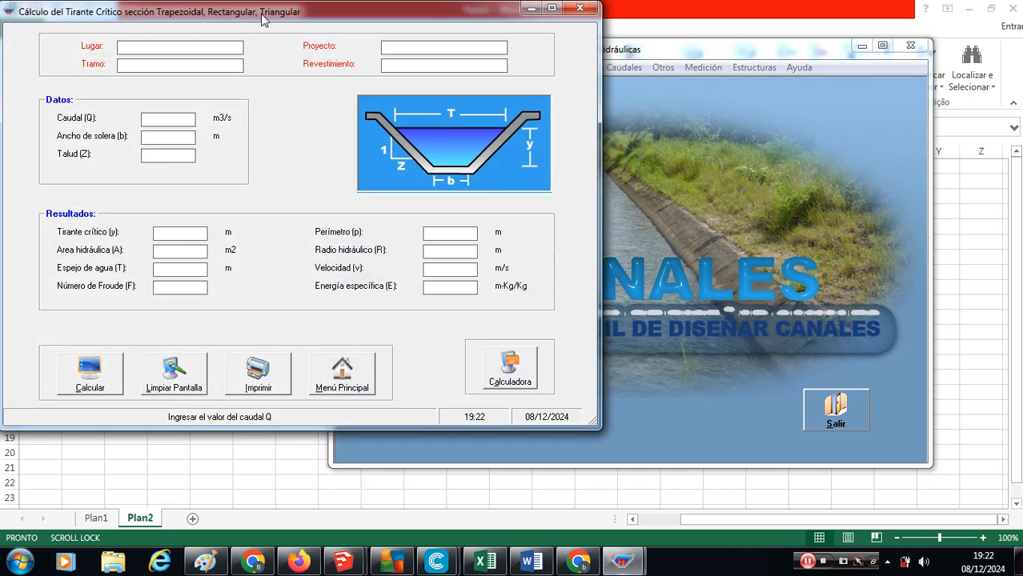
{"action": "left_click_drag", "start_coordinate": [281, 14], "coordinate": [616, 53]}
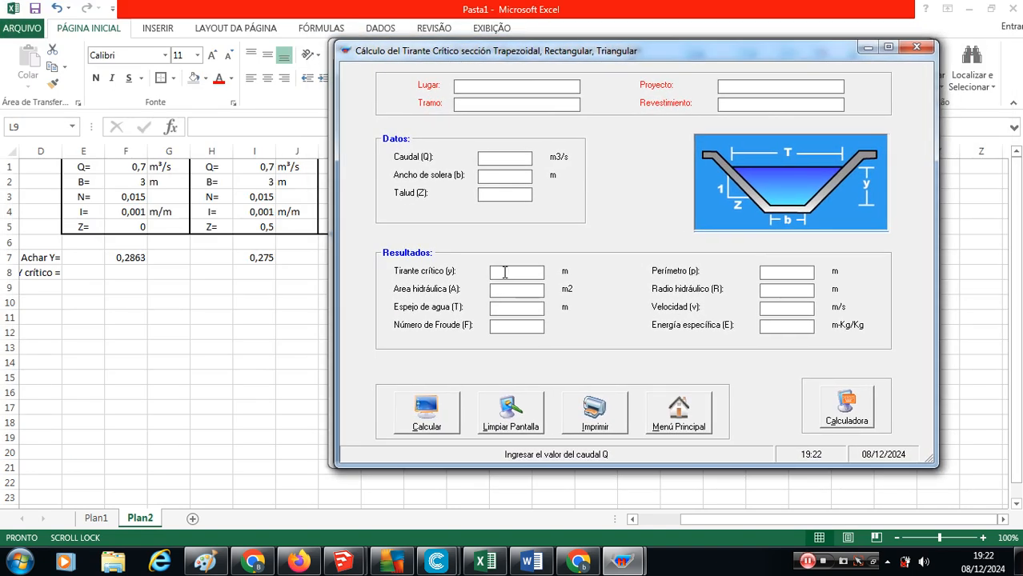
Step: Calculate the rectangular channel's critical depth from a flow of 0.7 m3/s, bottom width 3 m and side slope 0
{"action": "left_click", "coordinate": [502, 174]}
{"action": "left_click", "coordinate": [511, 181]}
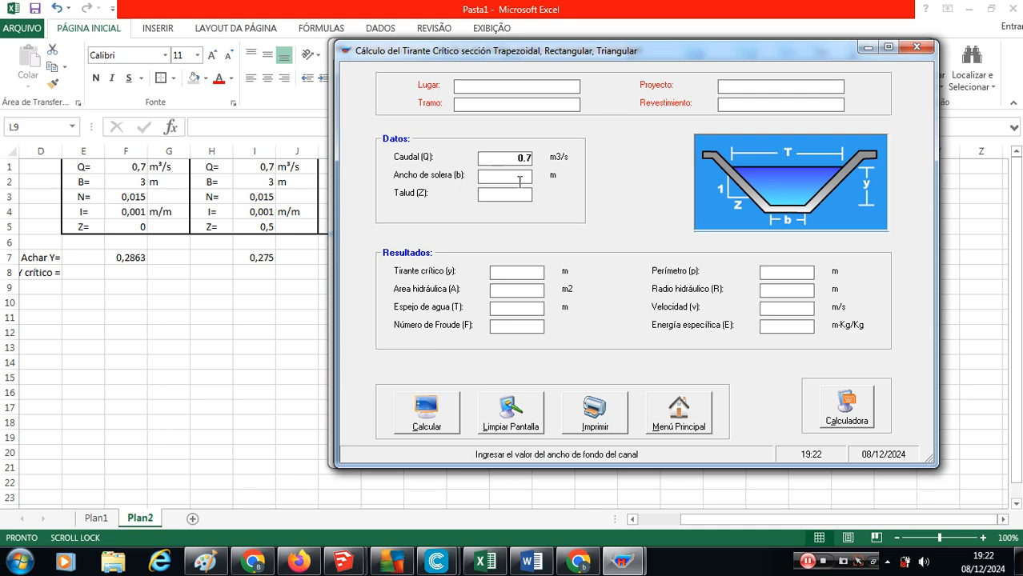
{"action": "type", "text": "3"}
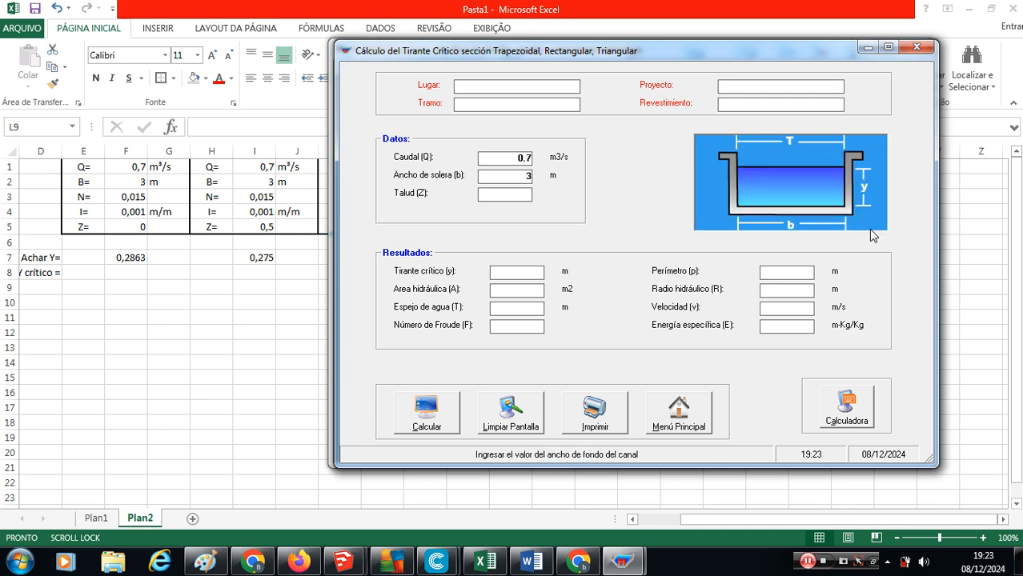
{"action": "left_click", "coordinate": [505, 195]}
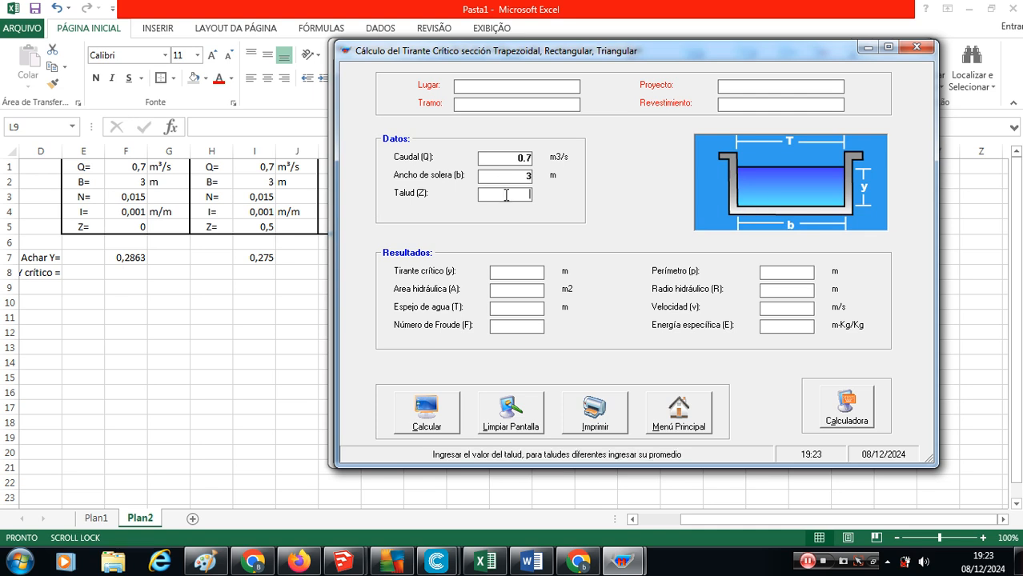
{"action": "type", "text": "0"}
{"action": "left_click", "coordinate": [449, 413]}
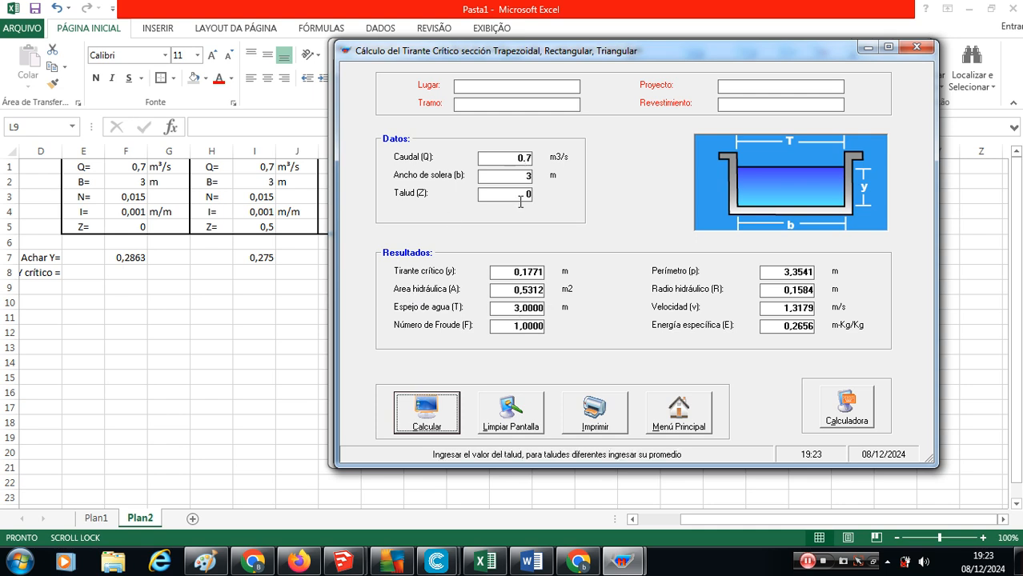
Step: Switch to Excel and enter 0.1771 as the rectangular channel's critical depth in cell F8
{"action": "left_click", "coordinate": [130, 276]}
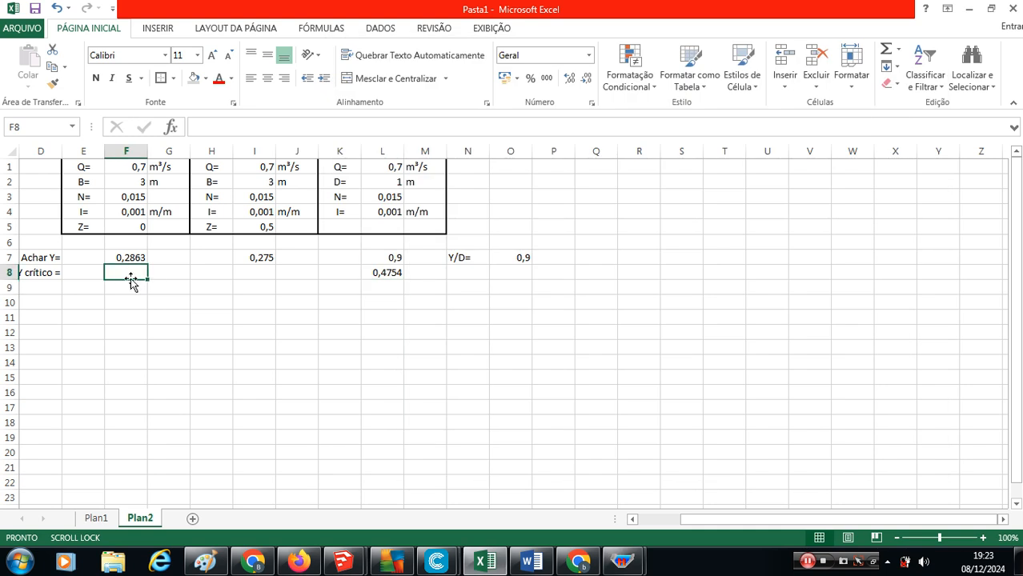
{"action": "type", "text": "0.1771"}
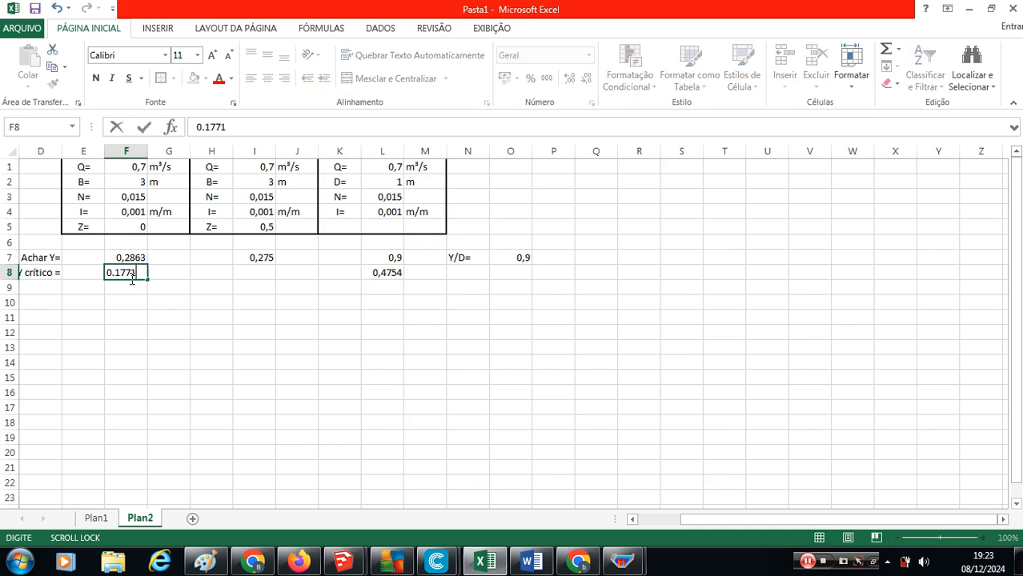
{"action": "key", "text": "Return"}
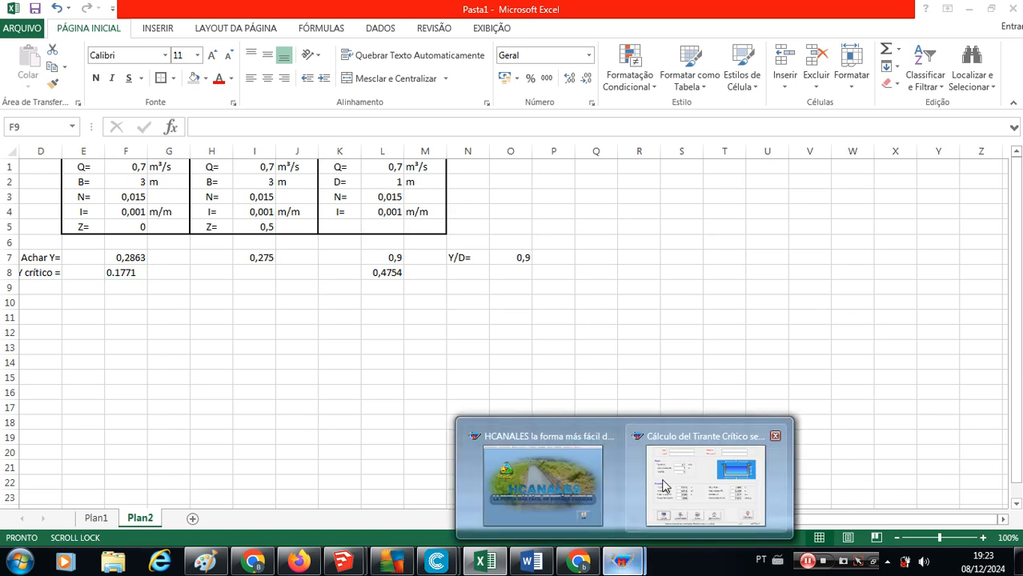
Step: Back in Hcanales, set the side slope to 0.5 and recalculate to get the trapezoidal channel's critical depth
{"action": "left_click", "coordinate": [671, 468]}
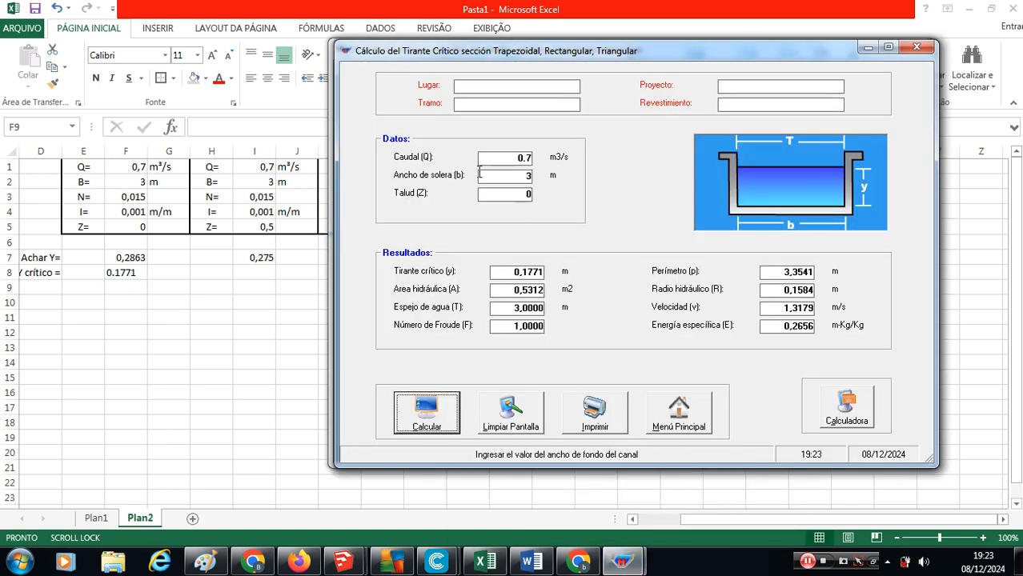
{"action": "left_click", "coordinate": [527, 196]}
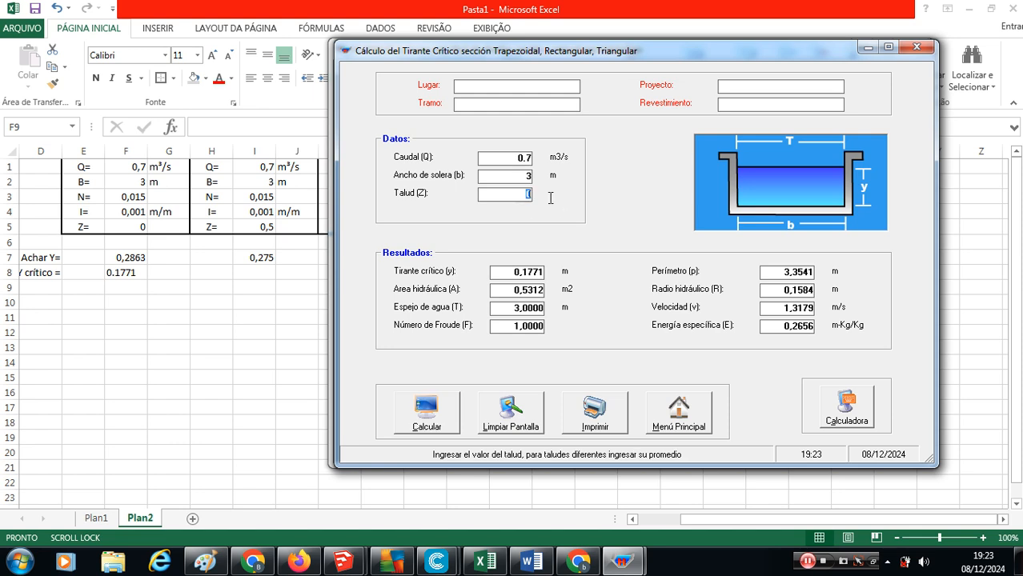
{"action": "type", "text": "0.5"}
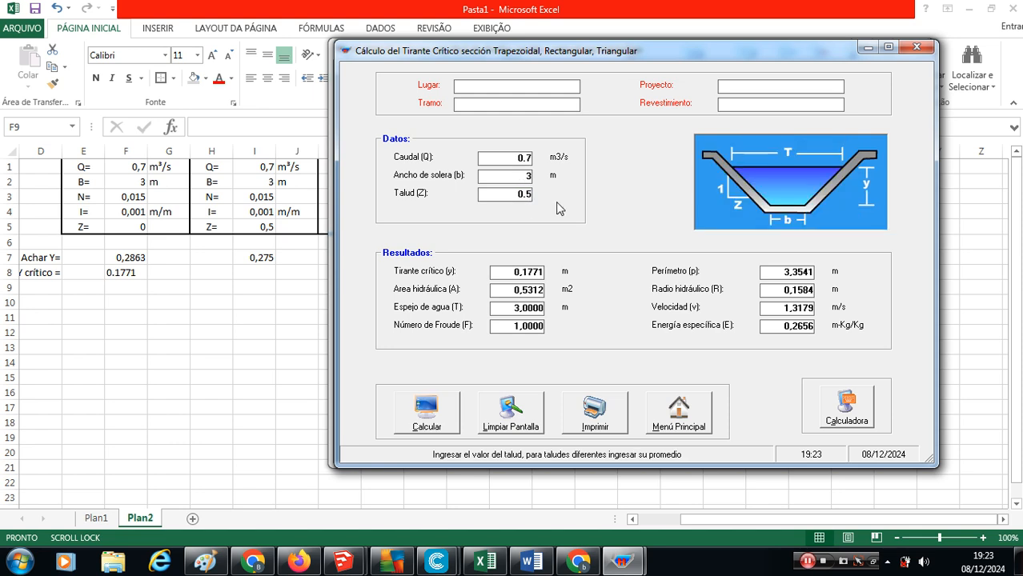
{"action": "left_click", "coordinate": [439, 422]}
{"action": "left_click", "coordinate": [439, 422]}
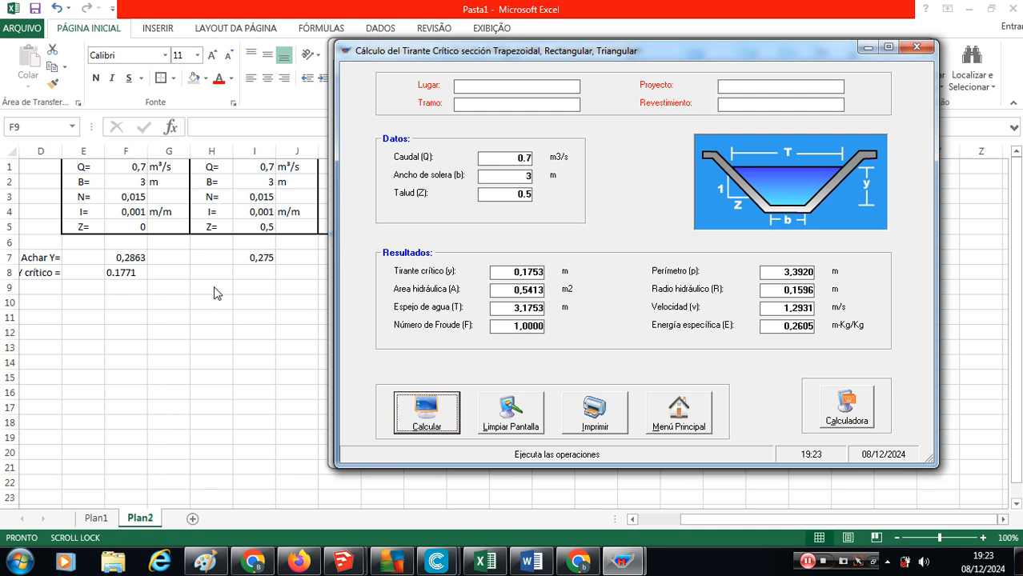
Step: Switch to Excel and record 0,1753, with a decimal comma, as the trapezoidal channel's critical depth in cell I8
{"action": "left_click", "coordinate": [245, 275]}
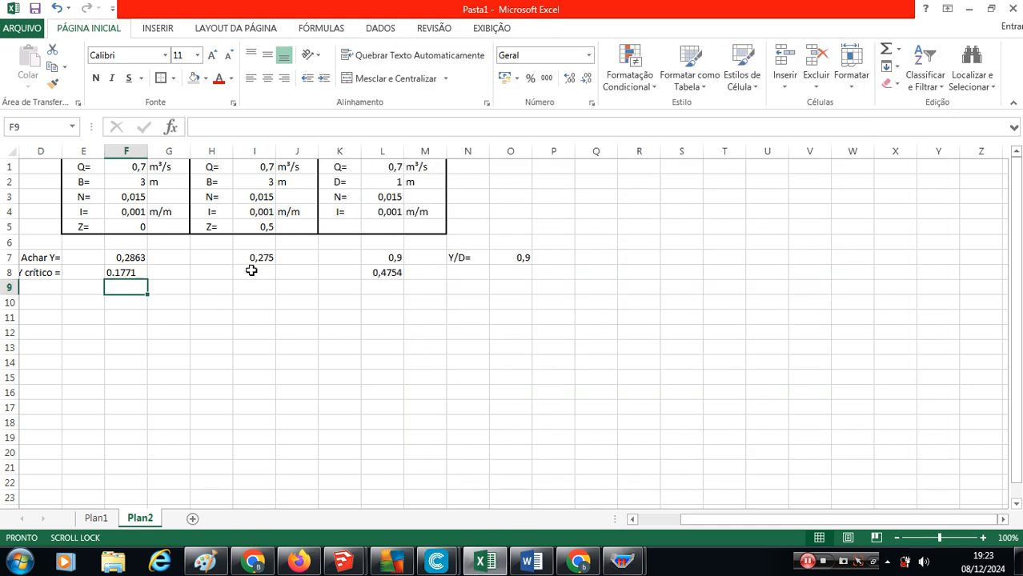
{"action": "left_click", "coordinate": [248, 273]}
{"action": "type", "text": "0.1753"}
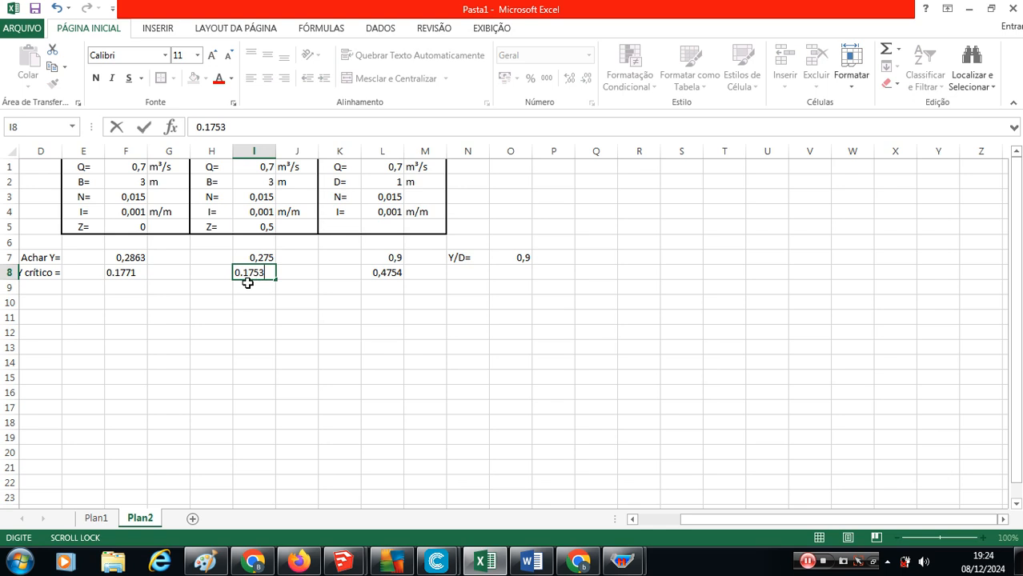
{"action": "left_click", "coordinate": [242, 277]}
{"action": "key", "text": "BackSpace"}
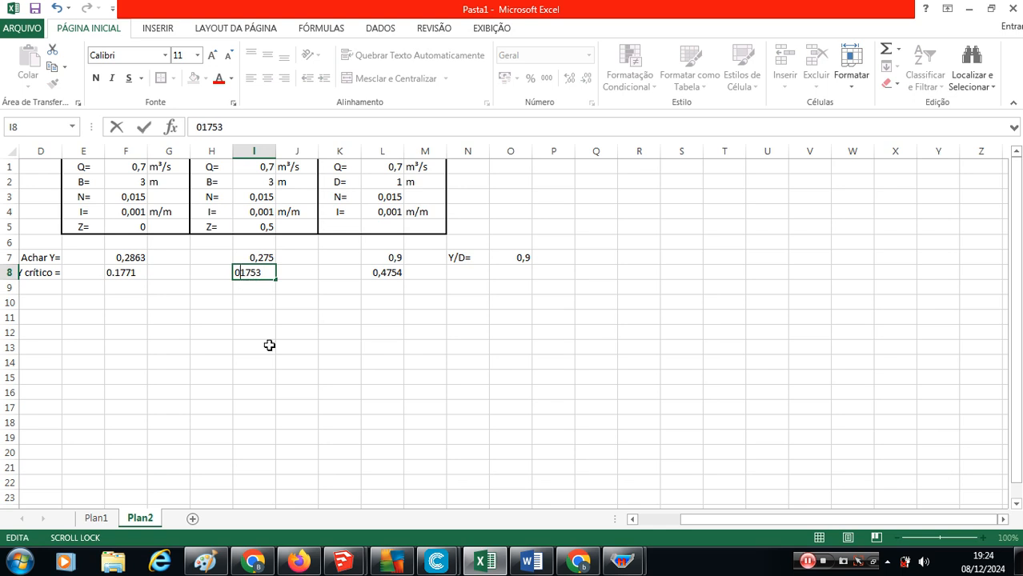
{"action": "type", "text": ","}
{"action": "key", "text": "Return"}
Step: Replace the decimal point in cell F8 with a comma so the rectangular channel's critical depth reads 0,1771
{"action": "left_click", "coordinate": [136, 281]}
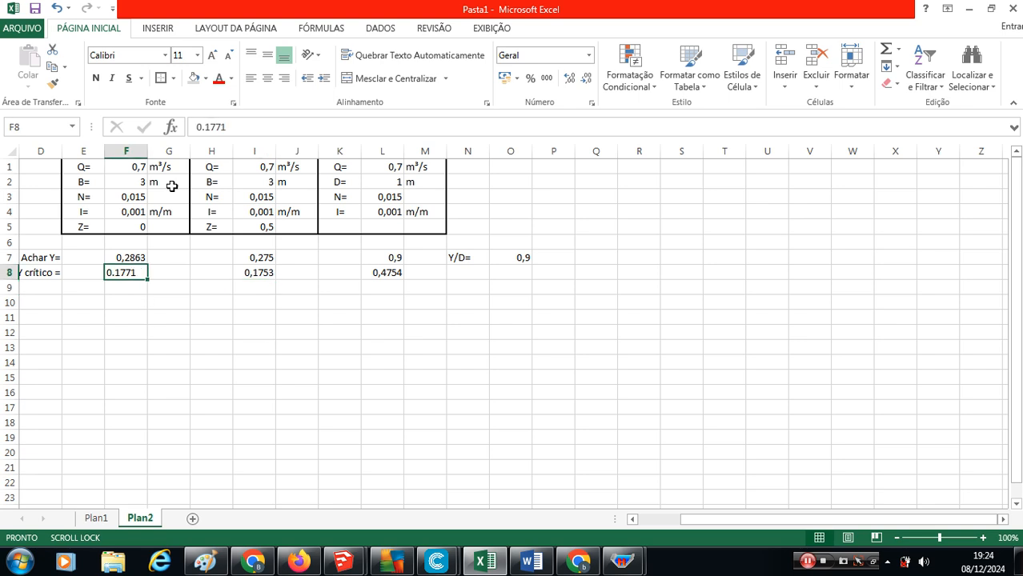
{"action": "left_click", "coordinate": [202, 128]}
{"action": "key", "text": "BackSpace"}
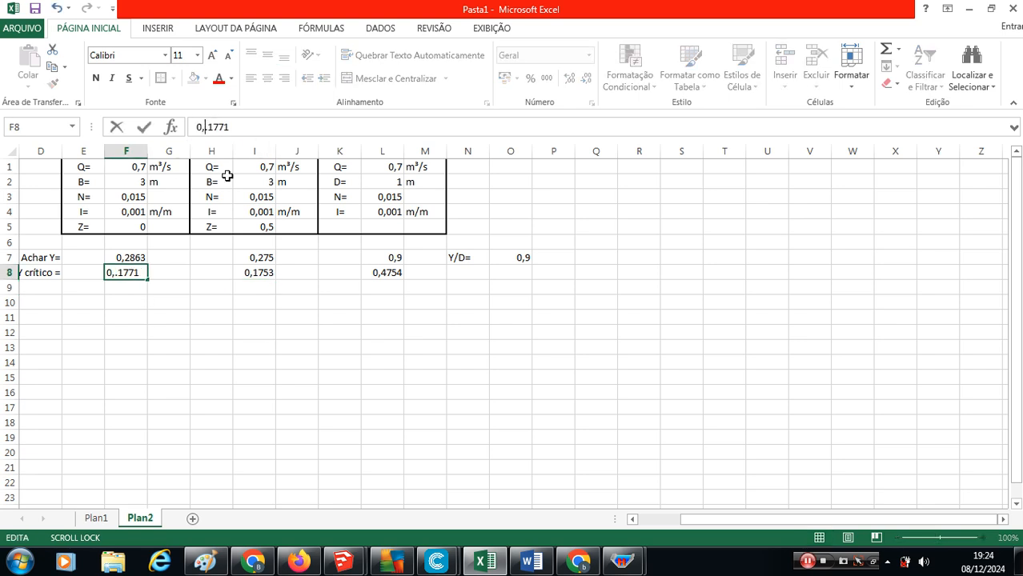
{"action": "type", "text": ","}
{"action": "key", "text": "ctrl+Return"}
{"action": "key", "text": "Return"}
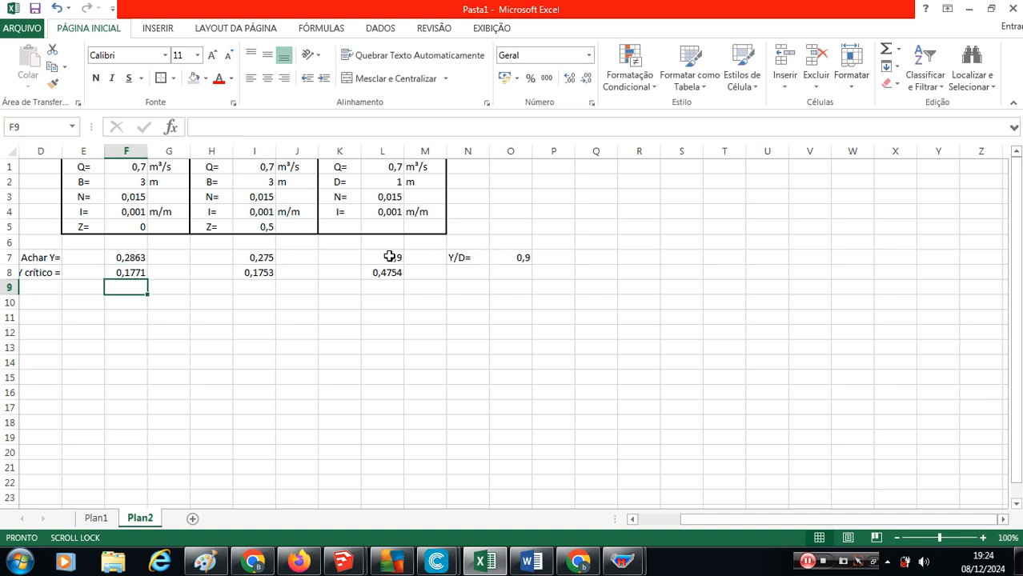
Step: Widen column D so that the critical depth label fits in full
{"action": "left_click_drag", "start_coordinate": [62, 152], "coordinate": [112, 152]}
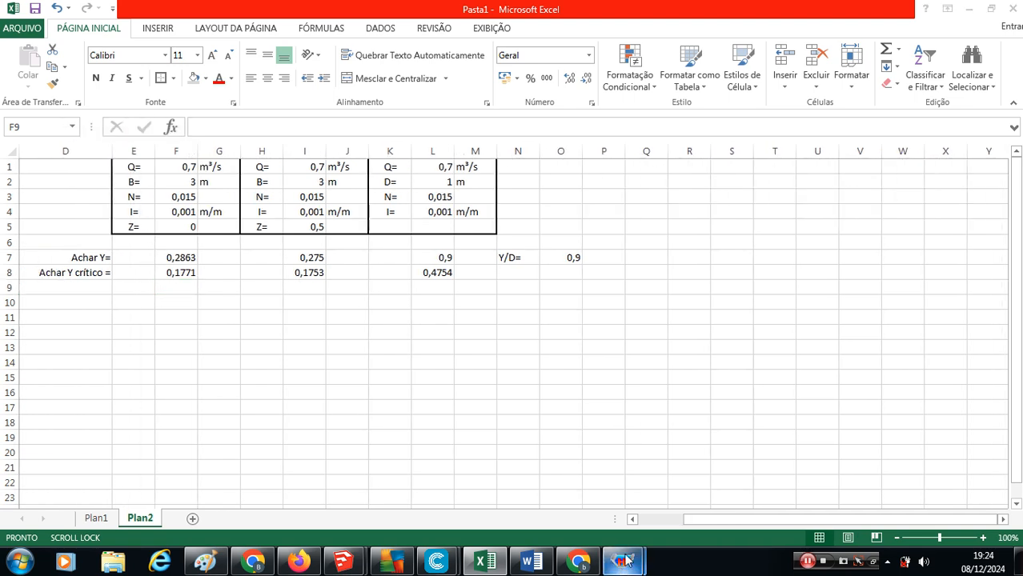
Step: Switch to Hcanales, leave the critical depth calculation and open the maximum-efficiency section design
{"action": "mouse_move", "coordinate": [623, 560]}
{"action": "left_click", "coordinate": [684, 438]}
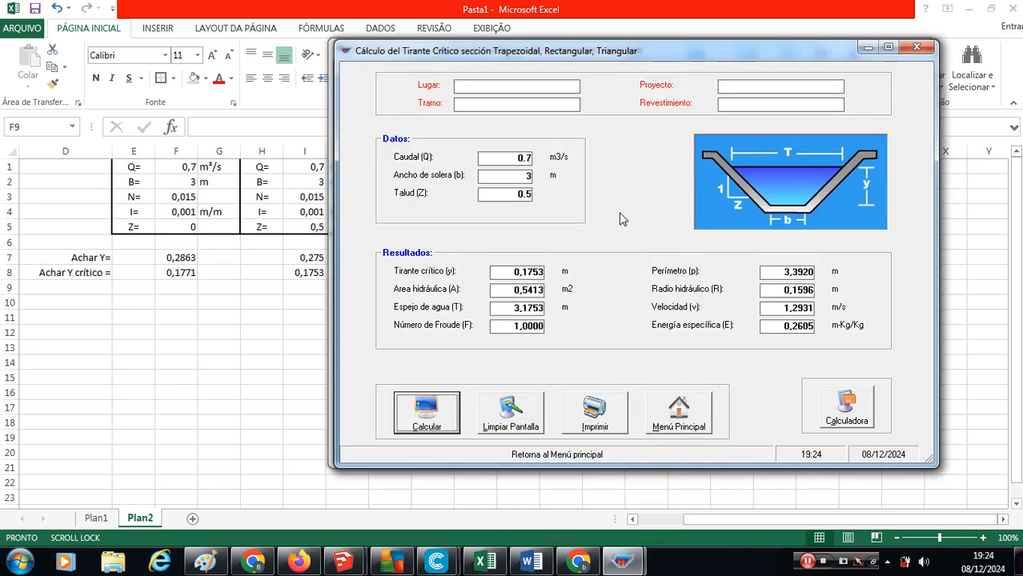
{"action": "left_click", "coordinate": [676, 417]}
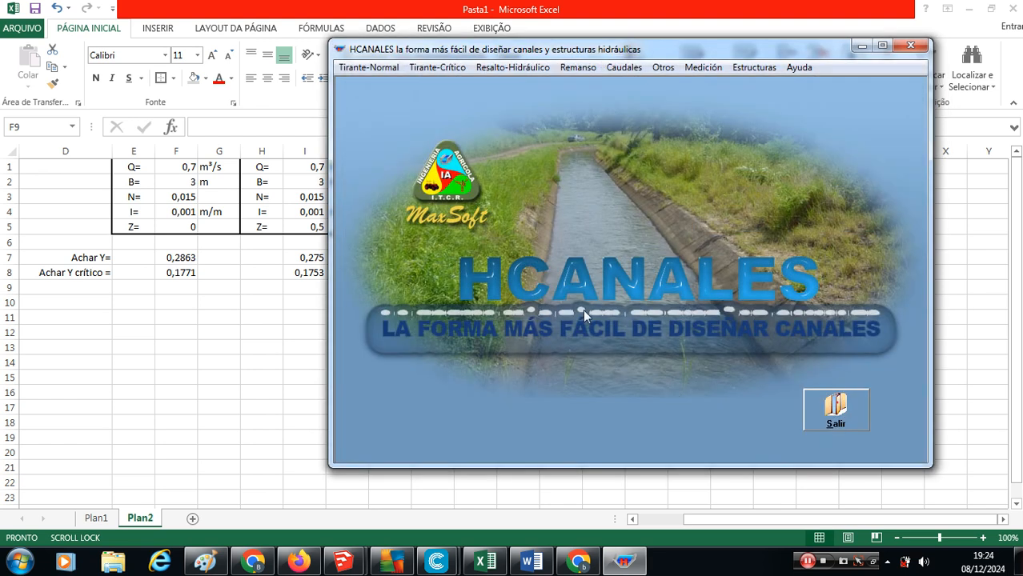
{"action": "left_click", "coordinate": [395, 72]}
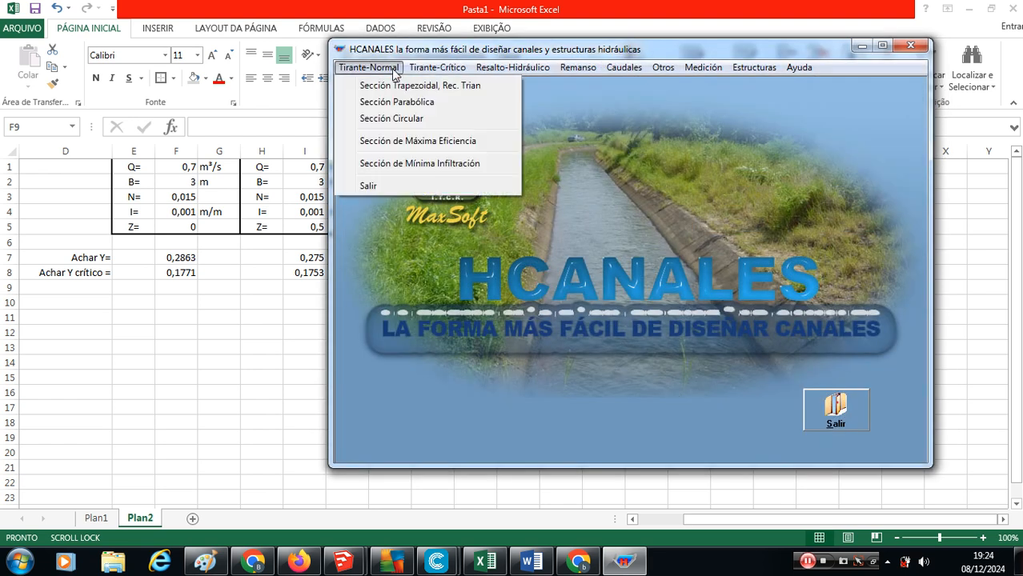
{"action": "left_click", "coordinate": [410, 141]}
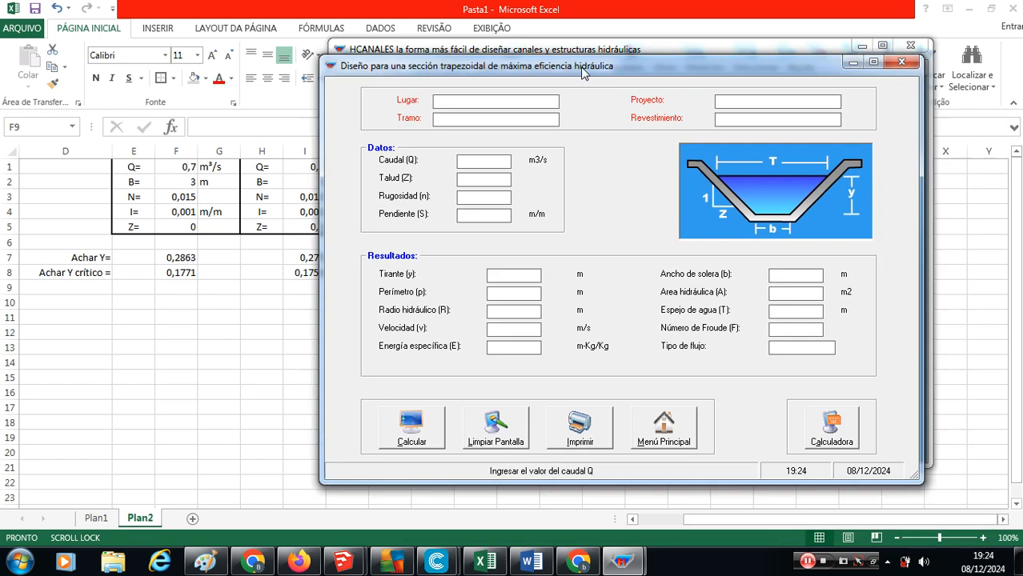
{"action": "left_click_drag", "start_coordinate": [583, 73], "coordinate": [588, 63]}
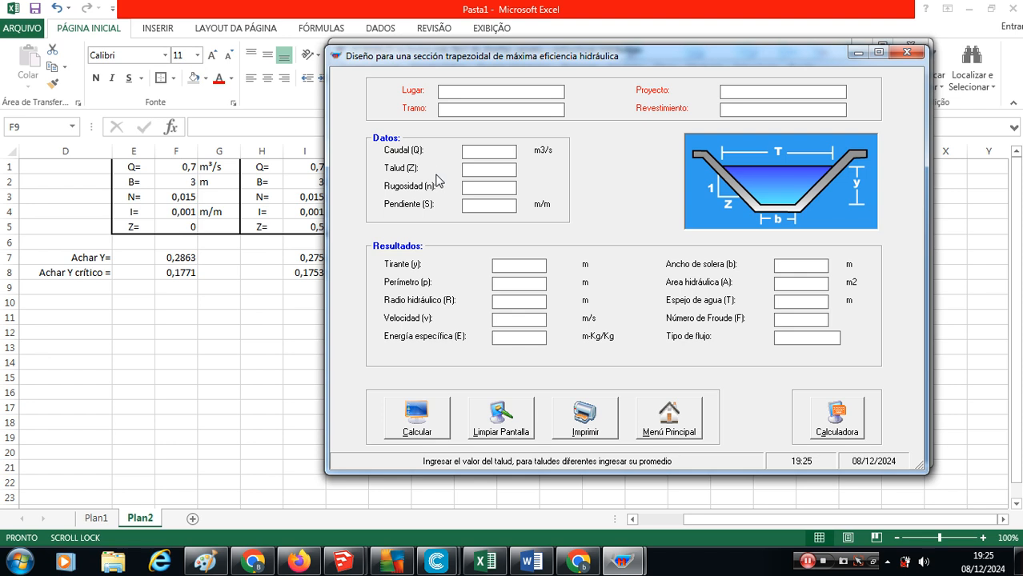
Step: Enter flow 0.7, side slope 0, roughness 0.015 and channel slope 0.001, and calculate the maximum-efficiency rectangular section
{"action": "type", "text": "0.7"}
{"action": "left_click", "coordinate": [473, 169]}
{"action": "type", "text": "0"}
{"action": "key", "text": "Return"}
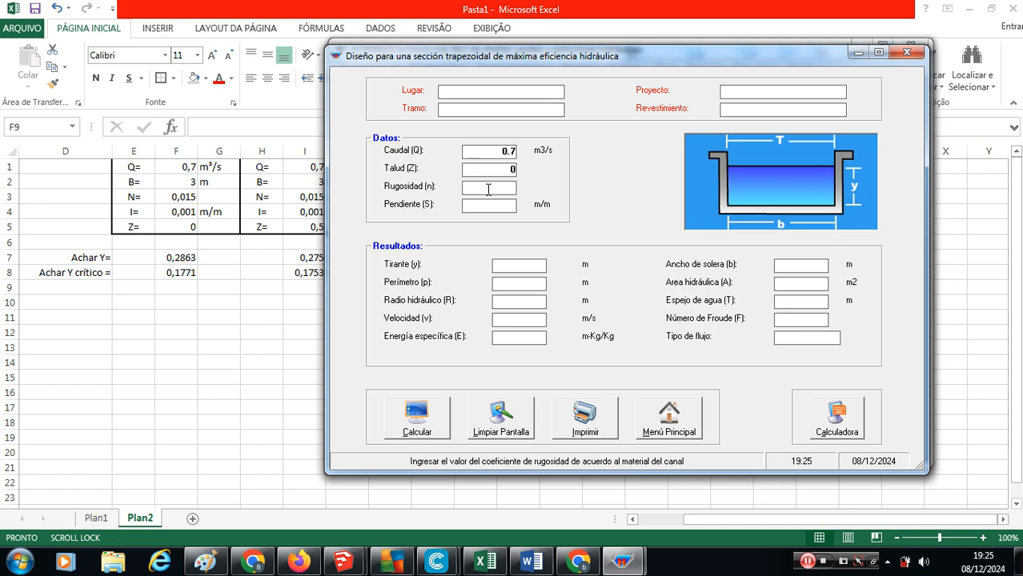
{"action": "type", "text": "0.015"}
{"action": "key", "text": "Tab"}
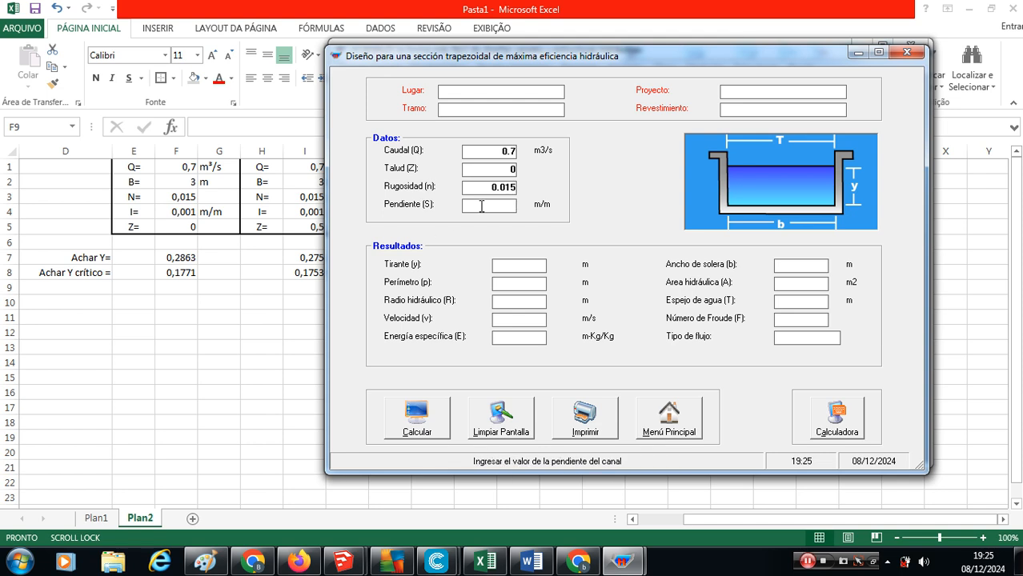
{"action": "type", "text": "0.001"}
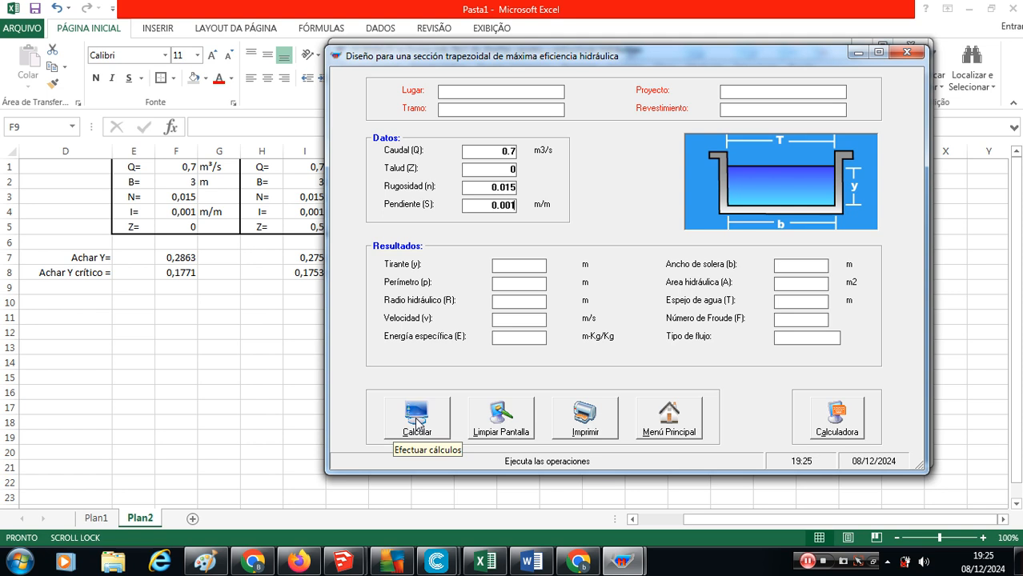
{"action": "left_click", "coordinate": [416, 424]}
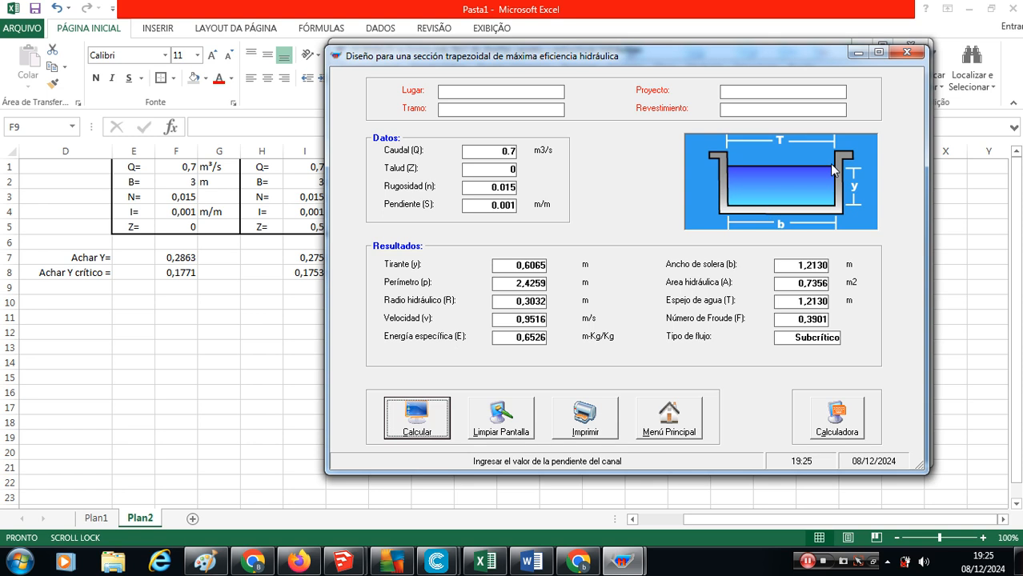
Step: Examine the calculated depth and base width of the maximum-efficiency rectangular section
{"action": "left_click", "coordinate": [515, 265]}
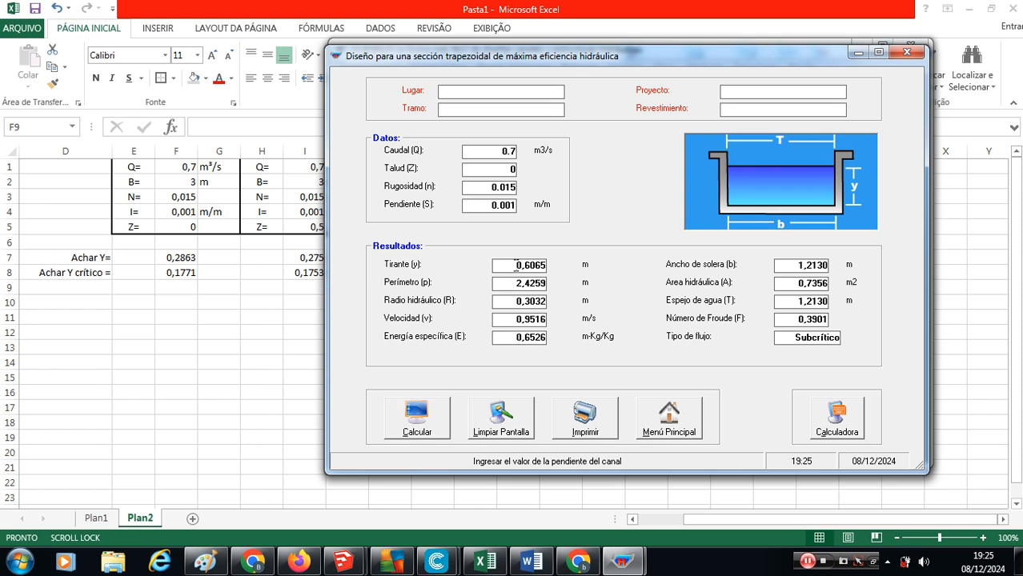
{"action": "left_click_drag", "start_coordinate": [515, 265], "coordinate": [529, 265]}
{"action": "left_click_drag", "start_coordinate": [795, 265], "coordinate": [829, 265]}
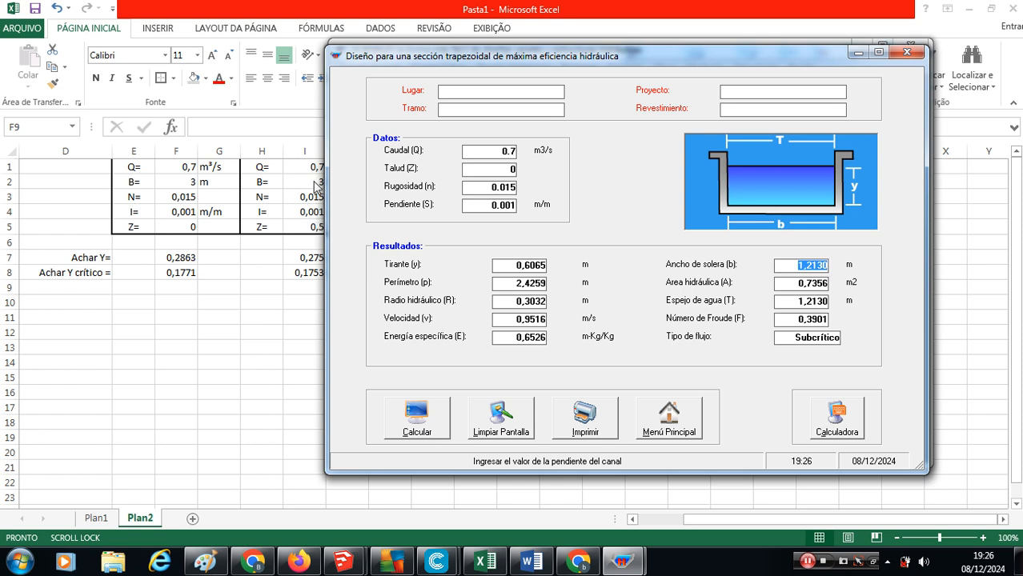
Step: Change the side slope to 0.5 and recalculate to get the maximum-efficiency trapezoidal section
{"action": "left_click", "coordinate": [512, 170]}
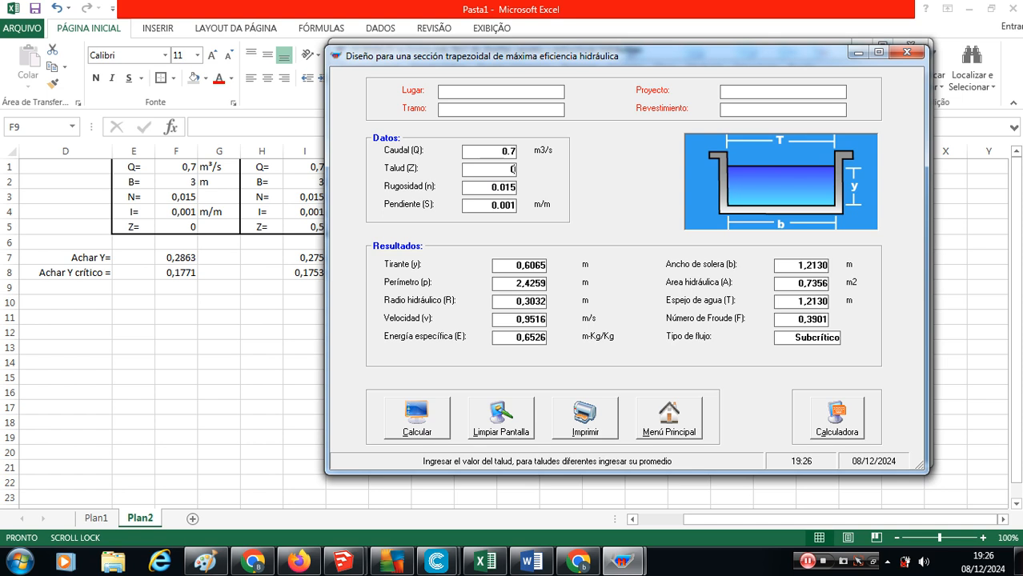
{"action": "type", "text": ".5"}
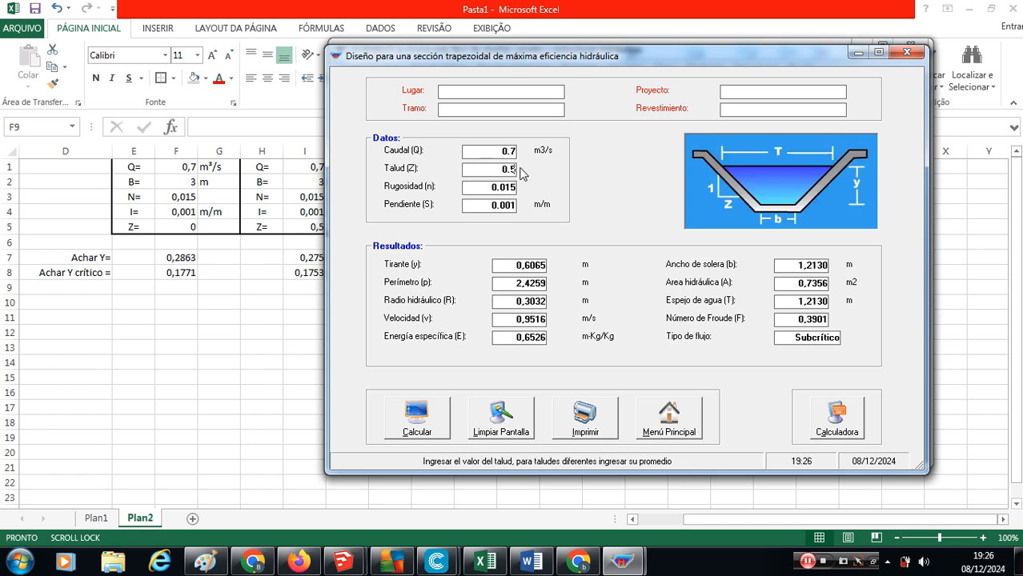
{"action": "left_click", "coordinate": [414, 412]}
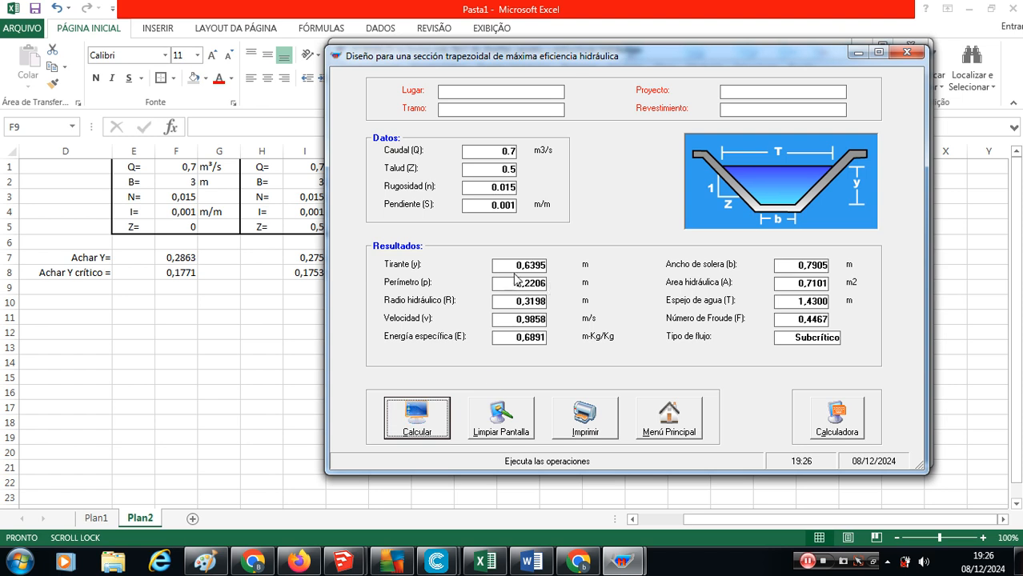
Step: Open the Windows Calculator, compute 2 / 3 * 0,790 from the trapezoidal section's base width, and close it
{"action": "left_click", "coordinate": [21, 562]}
{"action": "type", "text": "cal"}
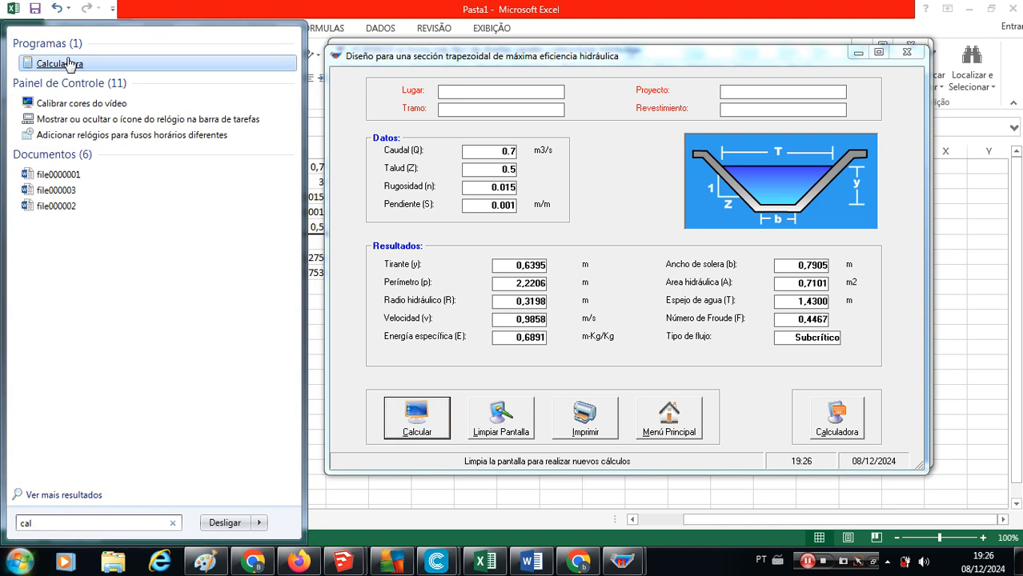
{"action": "left_click", "coordinate": [68, 64]}
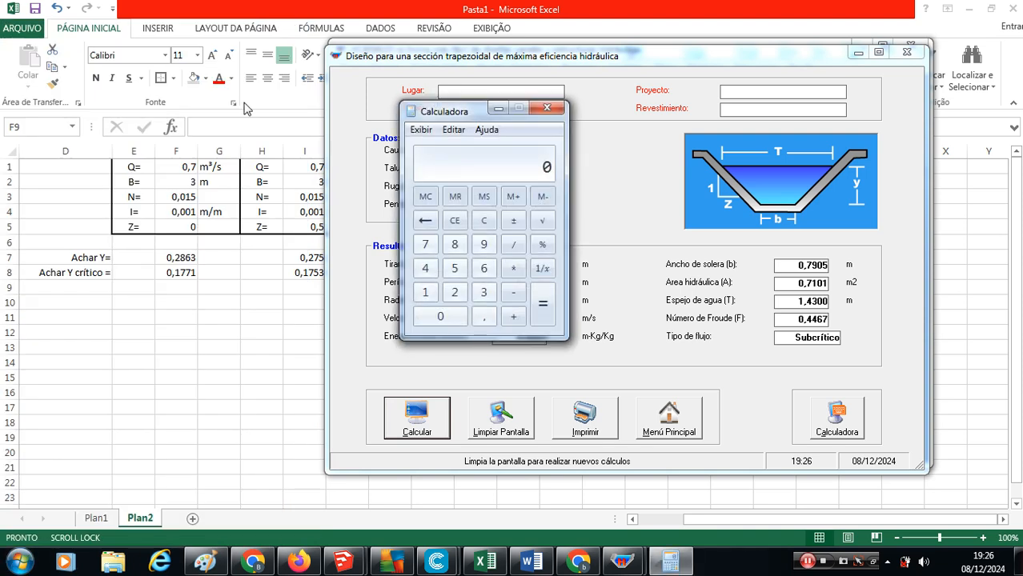
{"action": "left_click_drag", "start_coordinate": [459, 117], "coordinate": [168, 171]}
{"action": "type", "text": "2 /"}
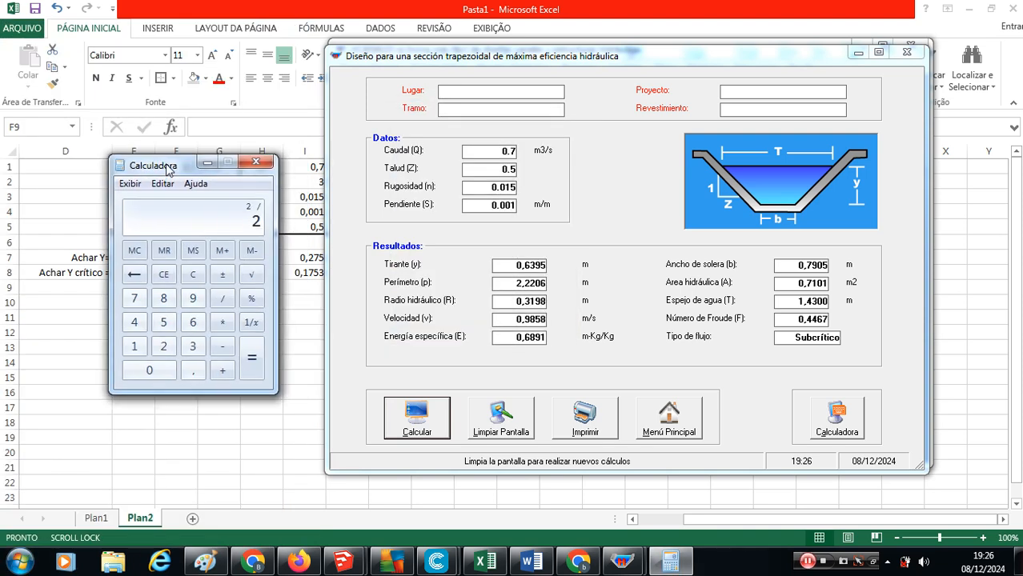
{"action": "type", "text": " 3 * 0,790"}
{"action": "key", "text": "Return"}
{"action": "left_click", "coordinate": [258, 163]}
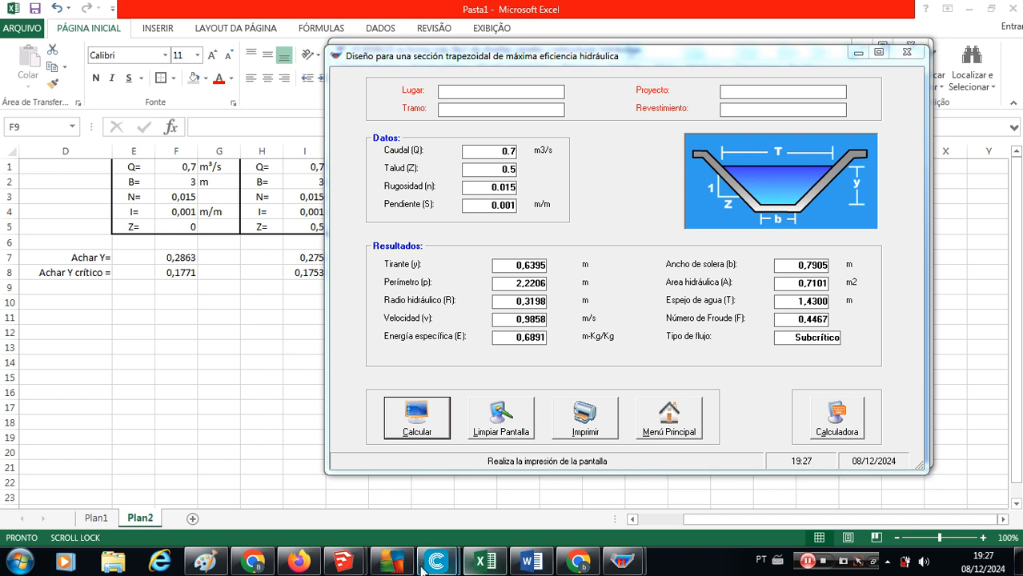
Step: Reopen the Windows Calculator to compute 2 / 3 * 0,79, close it and return to the Hcanales main window
{"action": "left_click", "coordinate": [20, 560]}
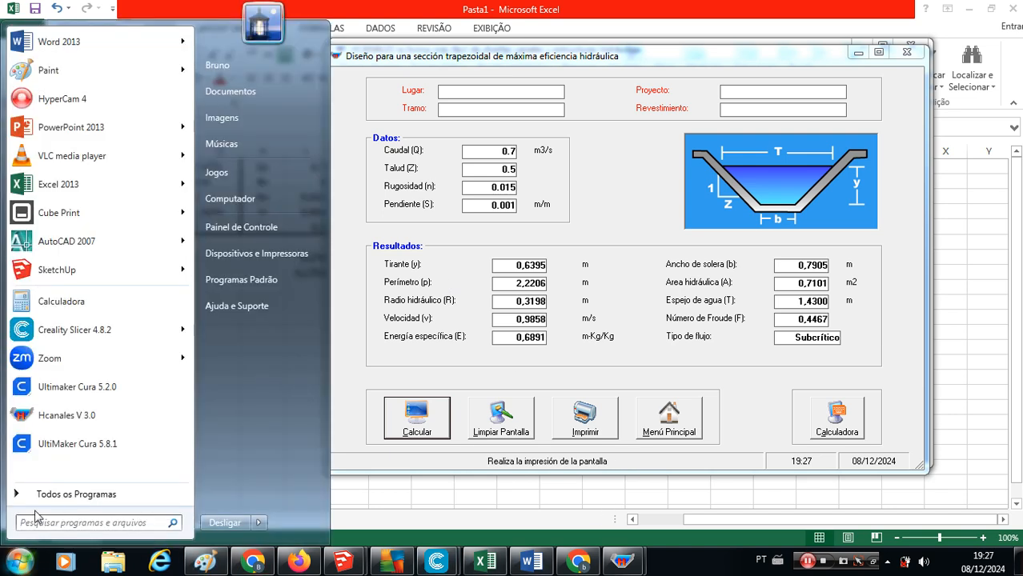
{"action": "type", "text": "cal"}
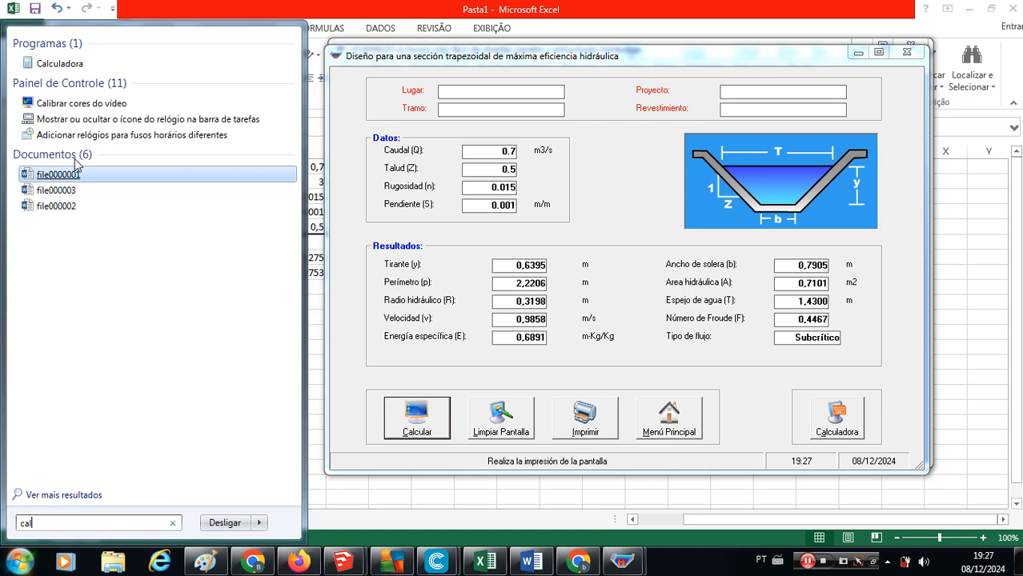
{"action": "left_click", "coordinate": [68, 63]}
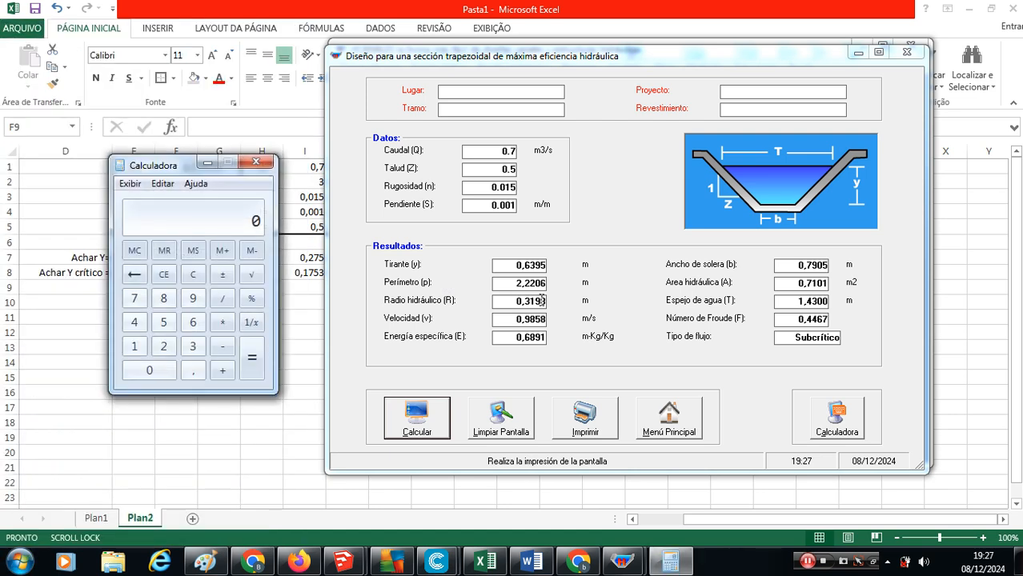
{"action": "type", "text": "2/3*"}
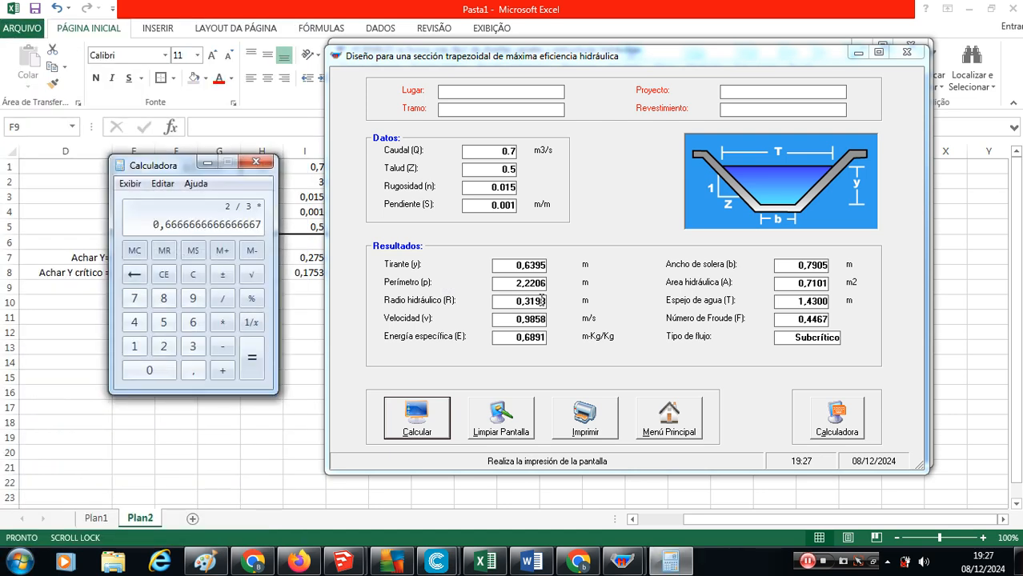
{"action": "type", "text": "0,"}
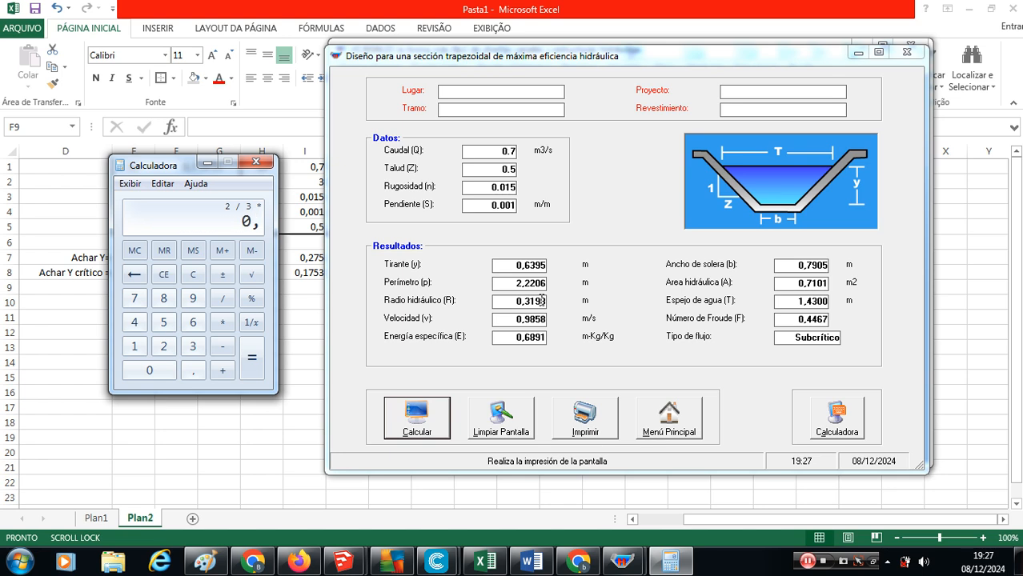
{"action": "type", "text": "79"}
{"action": "key", "text": "Return"}
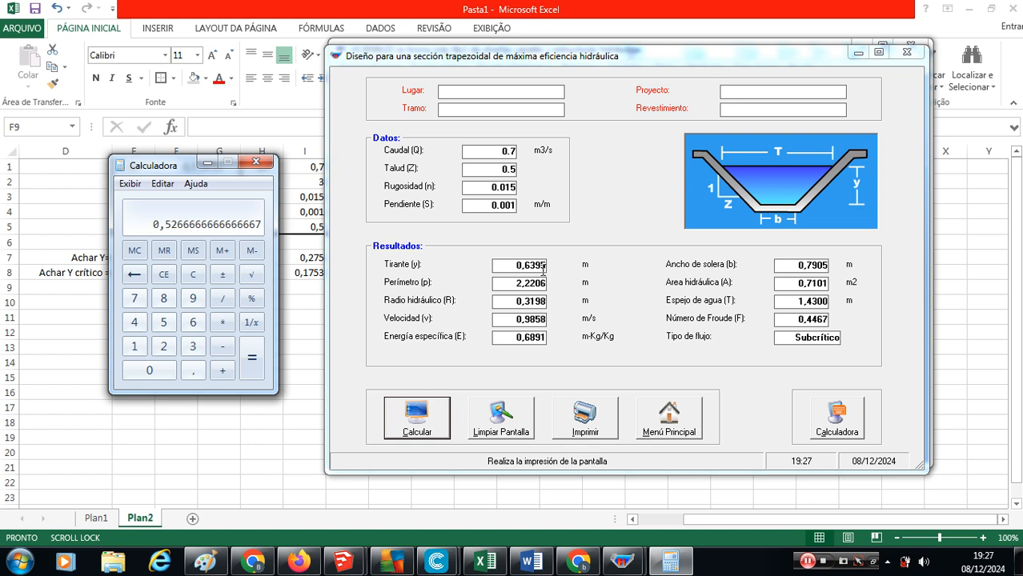
{"action": "left_click", "coordinate": [267, 164]}
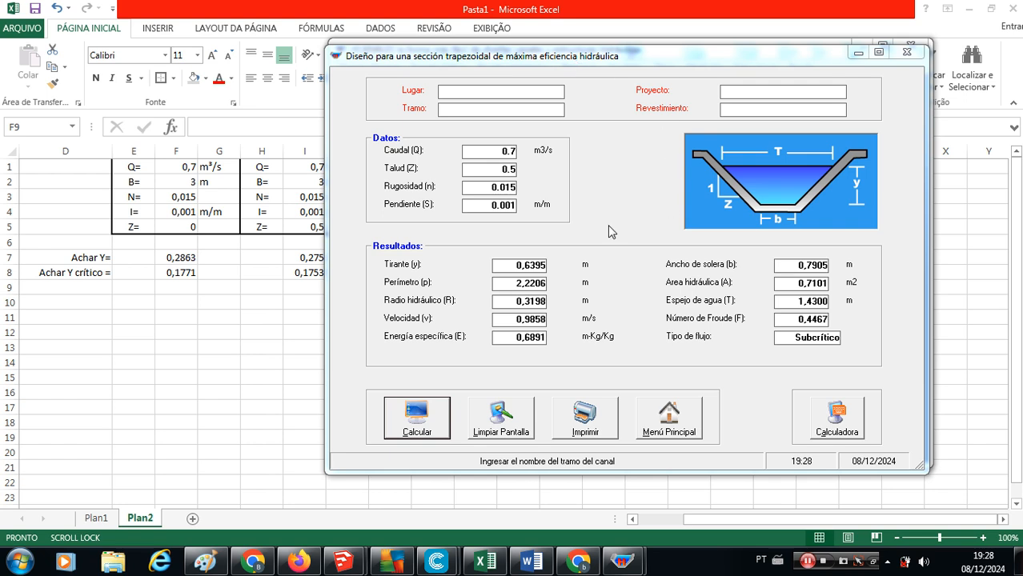
{"action": "left_click", "coordinate": [690, 426]}
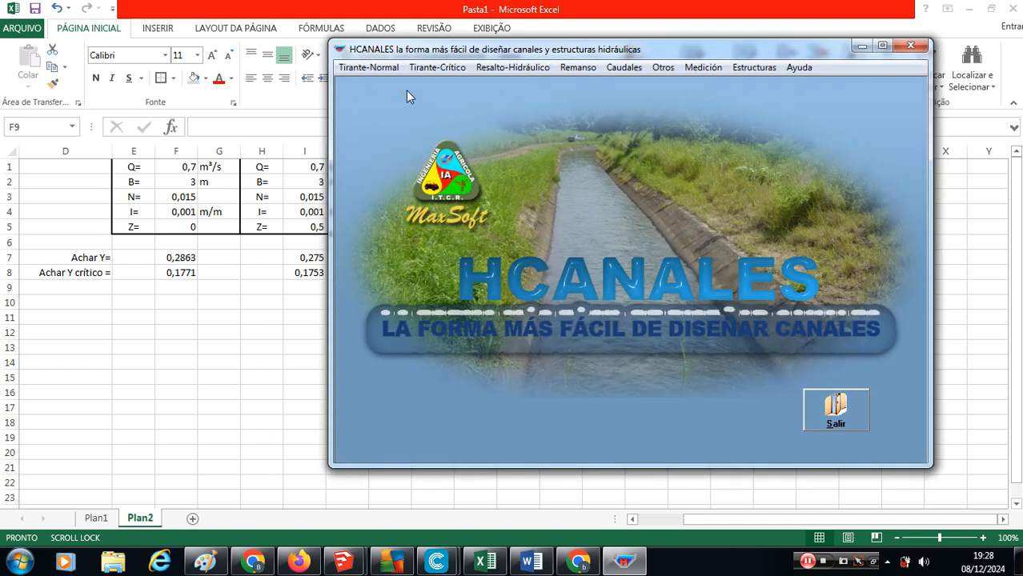
{"action": "left_click", "coordinate": [370, 67]}
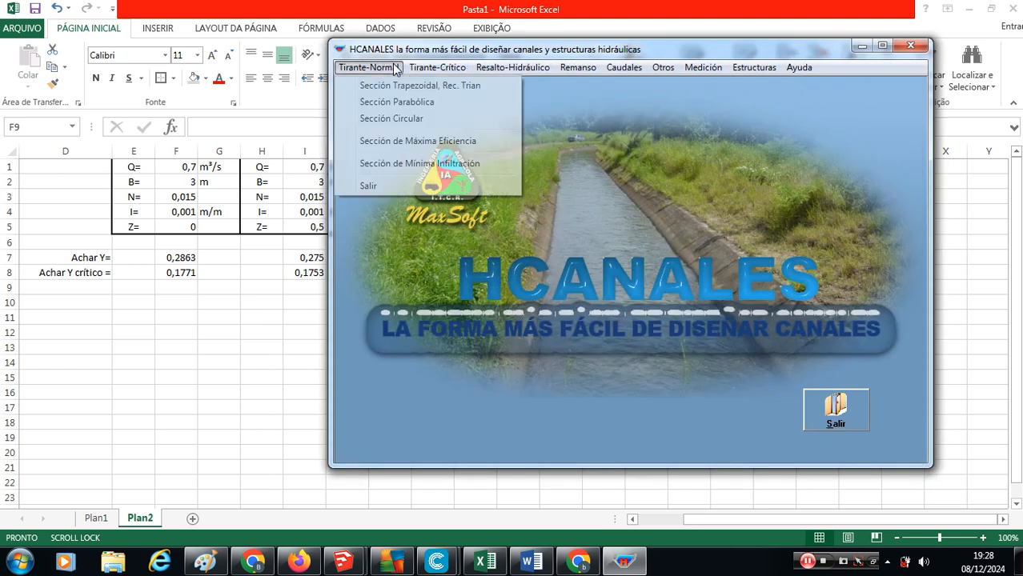
{"action": "left_click", "coordinate": [403, 140]}
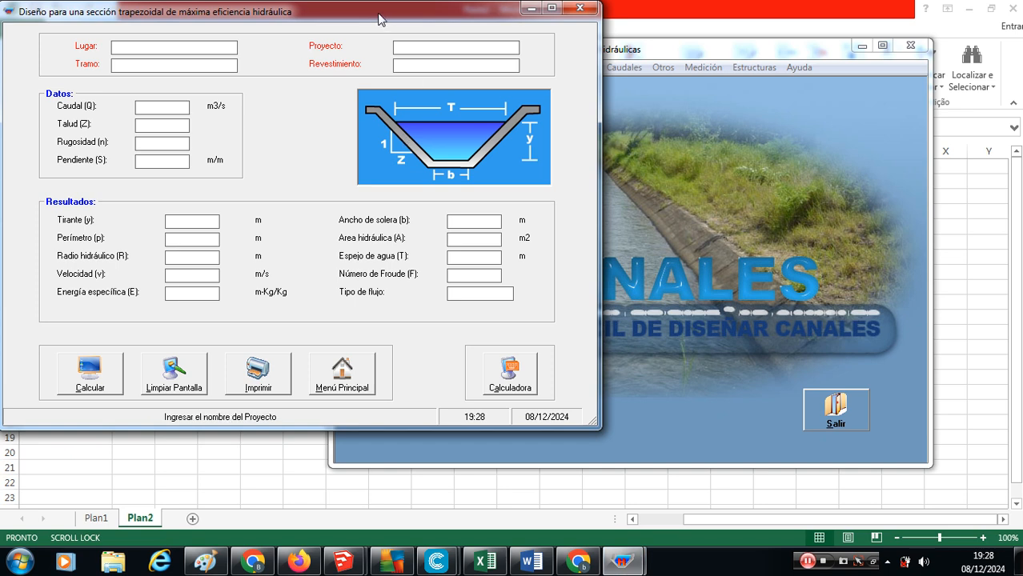
{"action": "left_click_drag", "start_coordinate": [378, 12], "coordinate": [704, 54]}
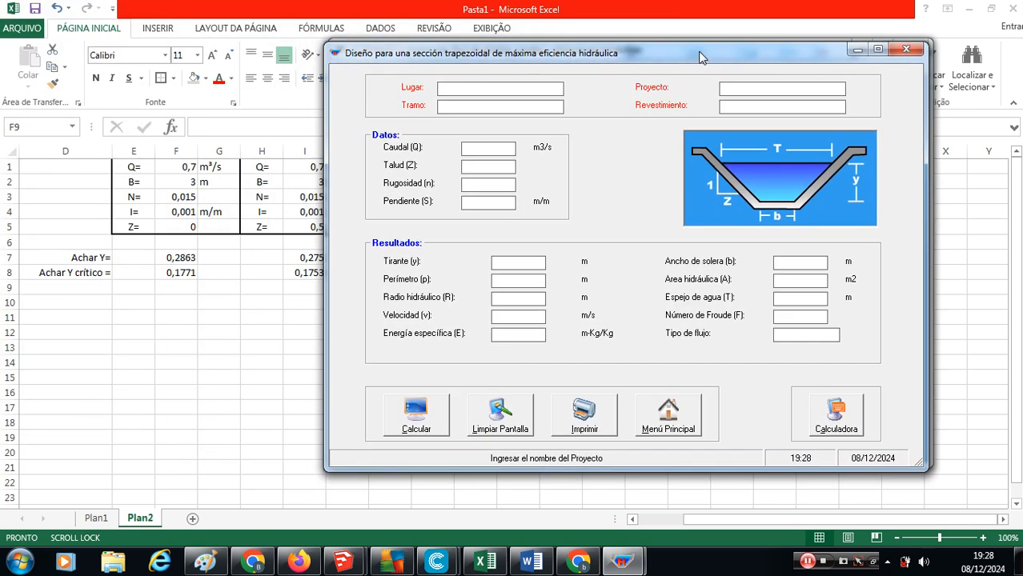
{"action": "left_click", "coordinate": [496, 150]}
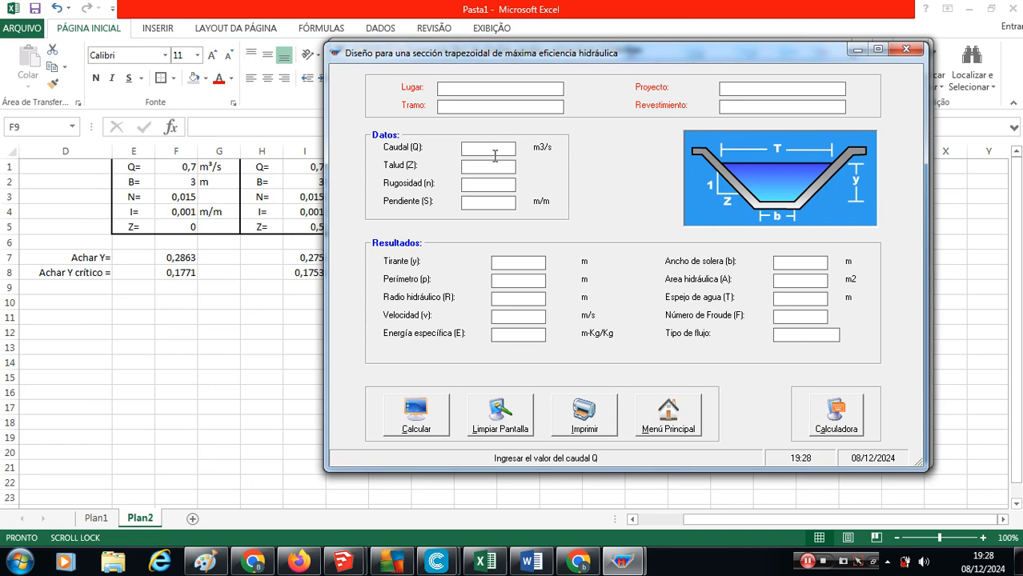
{"action": "left_click", "coordinate": [903, 51]}
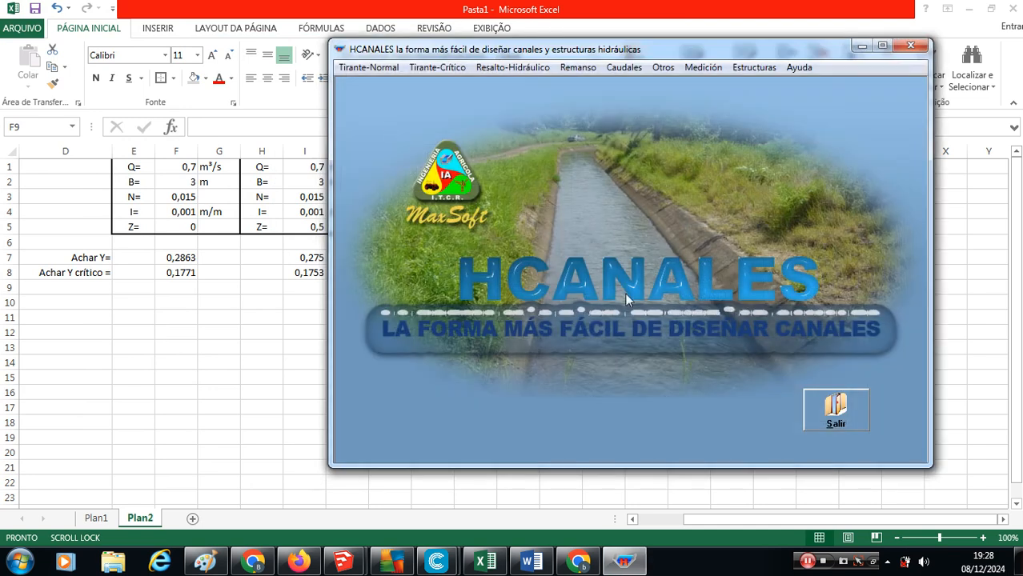
Step: Open a blank maximum-efficiency section design and place its window beside the channel data in the worksheet
{"action": "left_click", "coordinate": [368, 67]}
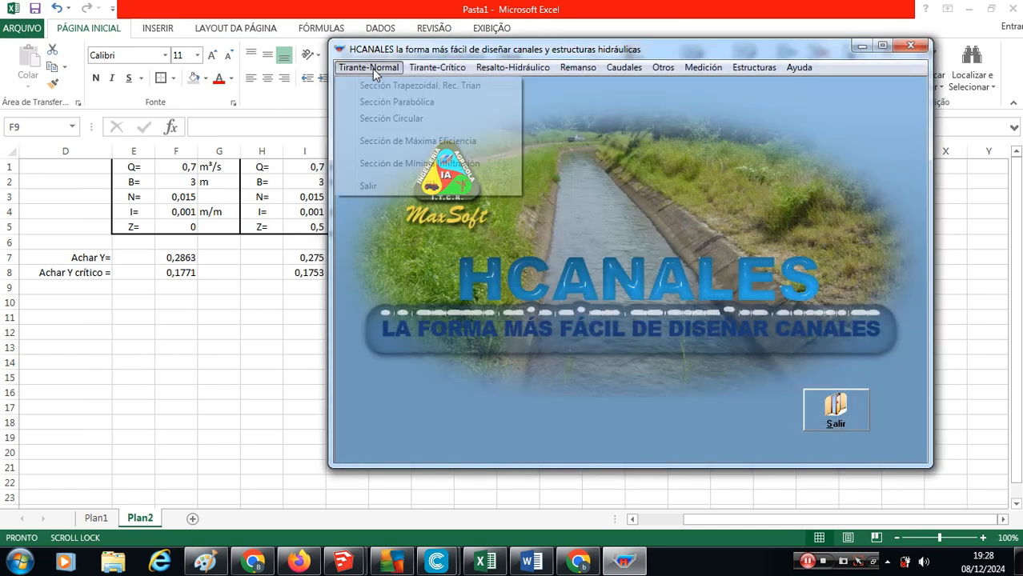
{"action": "left_click", "coordinate": [405, 141]}
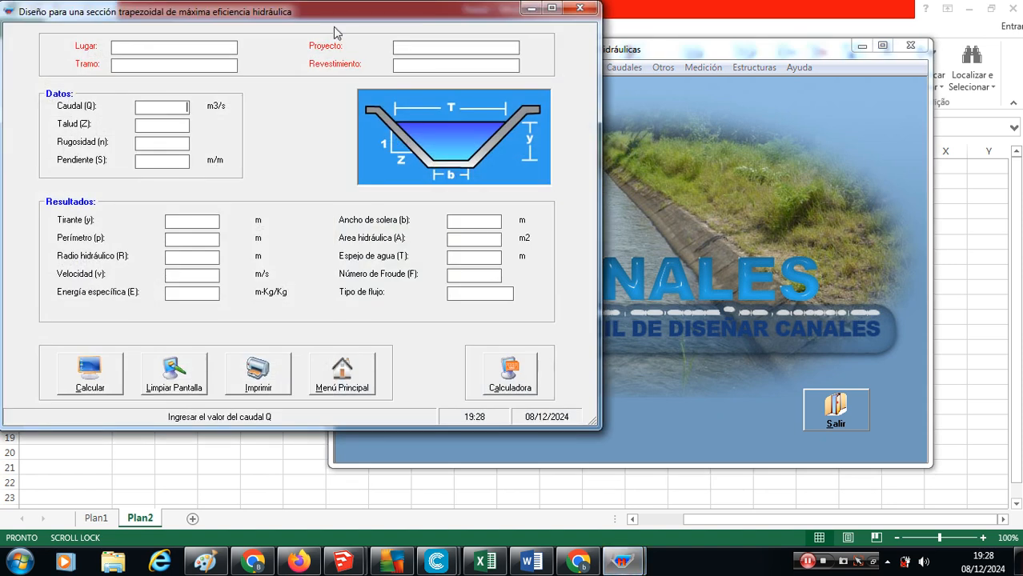
{"action": "left_click_drag", "start_coordinate": [340, 20], "coordinate": [681, 68]}
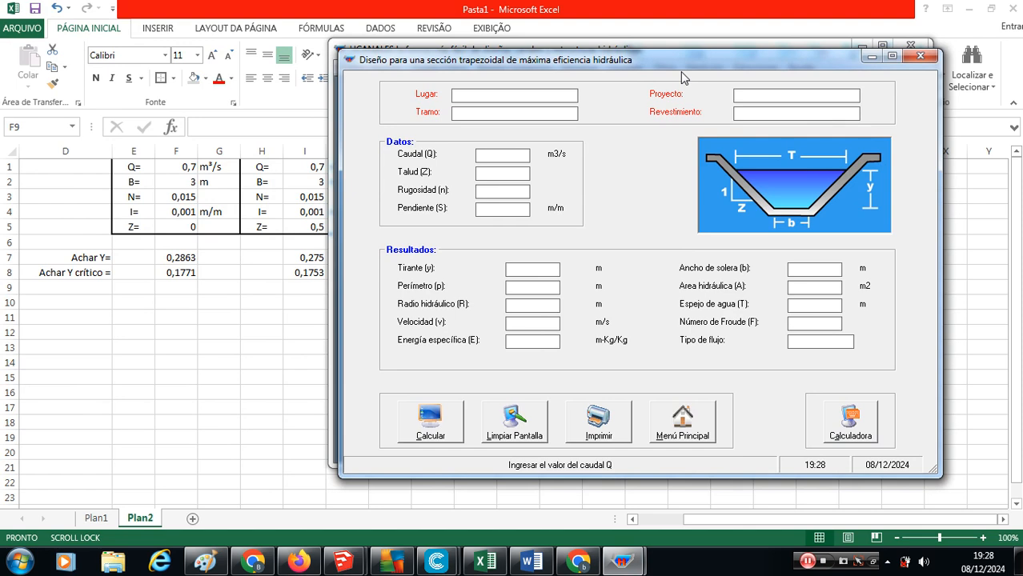
Step: Close the maximum-efficiency design, open the normal depth calculation for a circular section and place its window beside the worksheet's channel data
{"action": "left_click", "coordinate": [920, 58]}
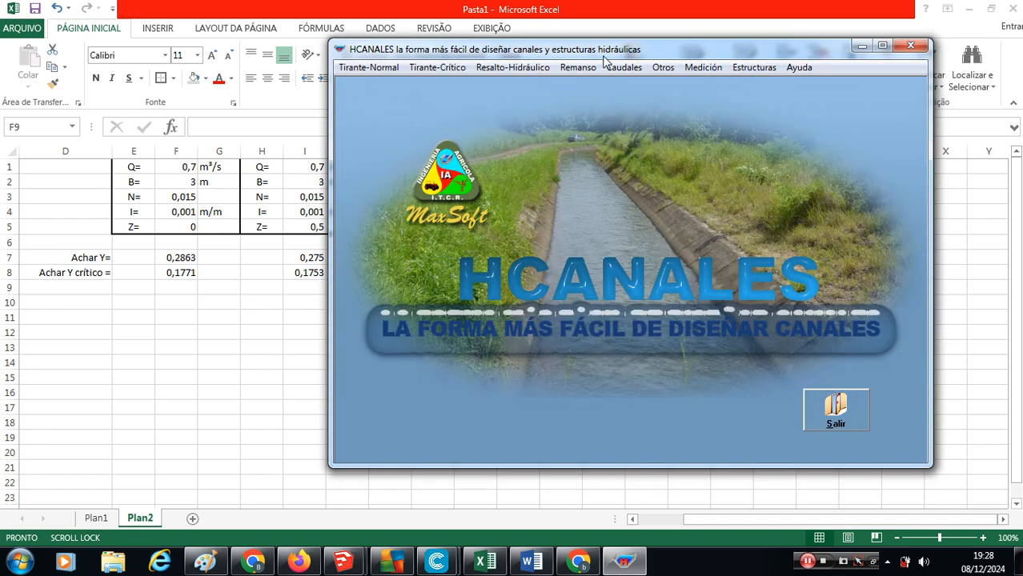
{"action": "left_click", "coordinate": [370, 67]}
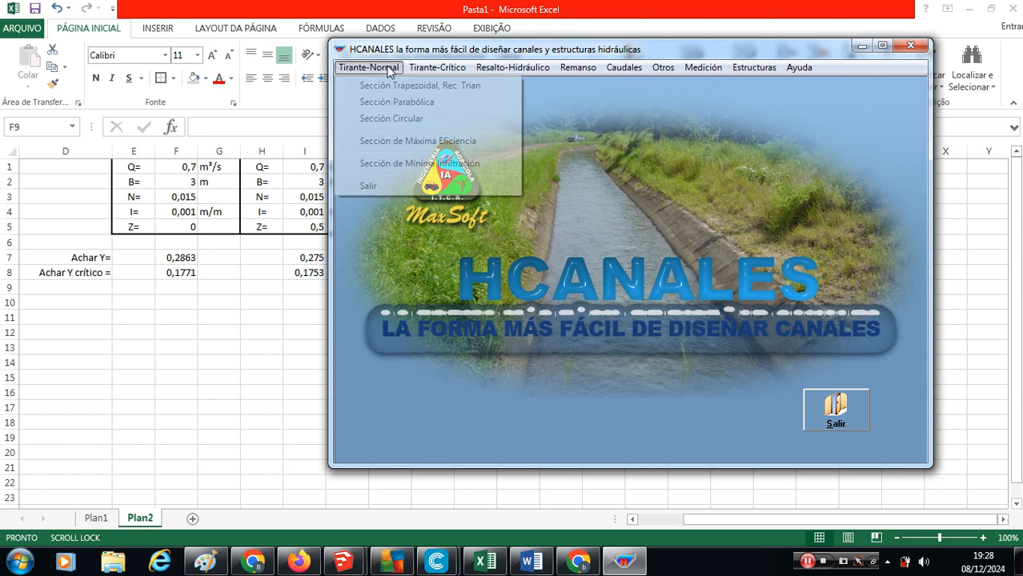
{"action": "left_click", "coordinate": [394, 121]}
{"action": "left_click_drag", "start_coordinate": [332, 27], "coordinate": [666, 62]}
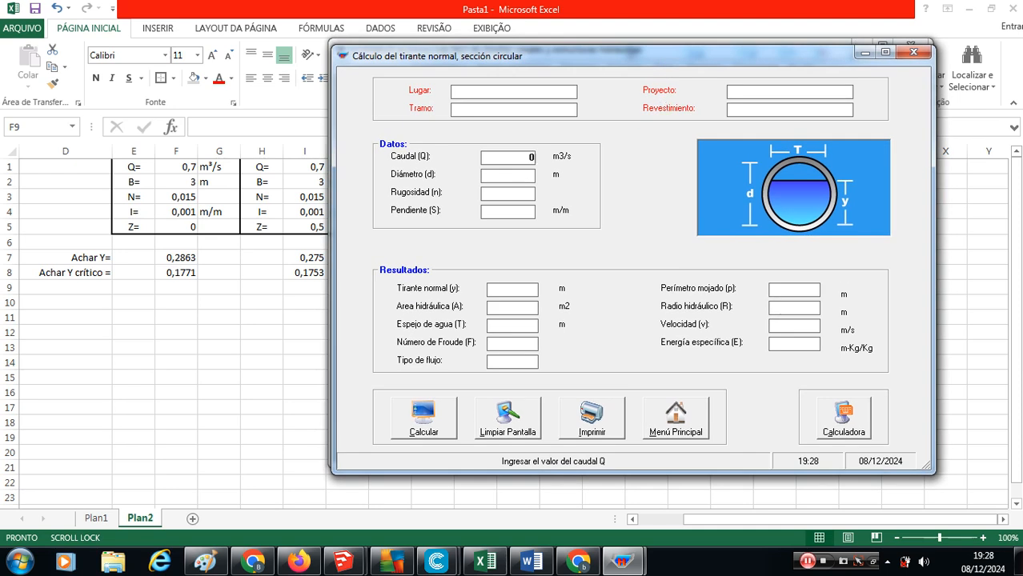
Step: Calculate the circular section's normal depth with flow 0.7 m3/s, diameter 1 m, roughness 0.015 and slope 0.001 m/m
{"action": "type", "text": ".7"}
{"action": "left_click", "coordinate": [513, 176]}
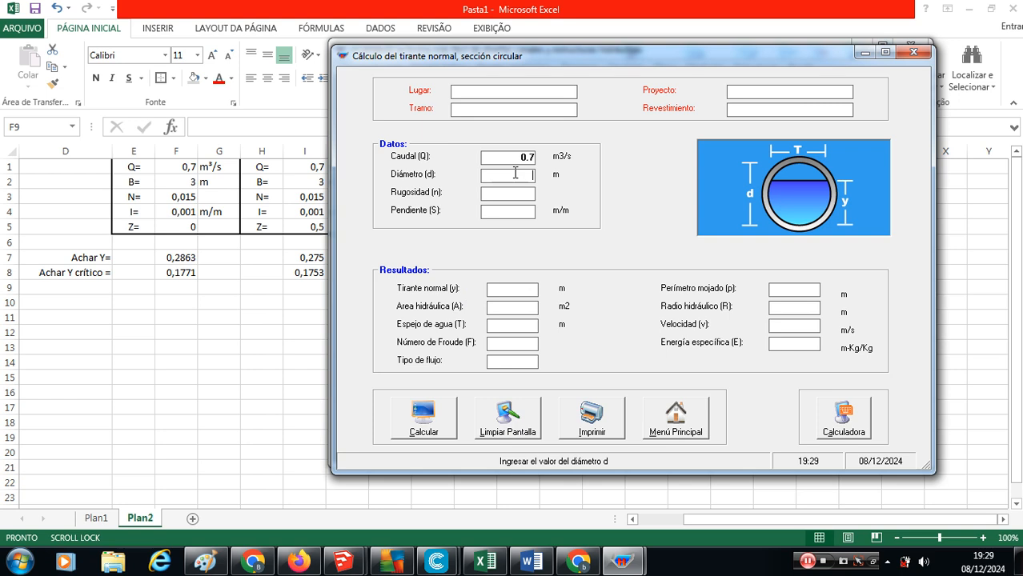
{"action": "type", "text": "1"}
{"action": "key", "text": "Return"}
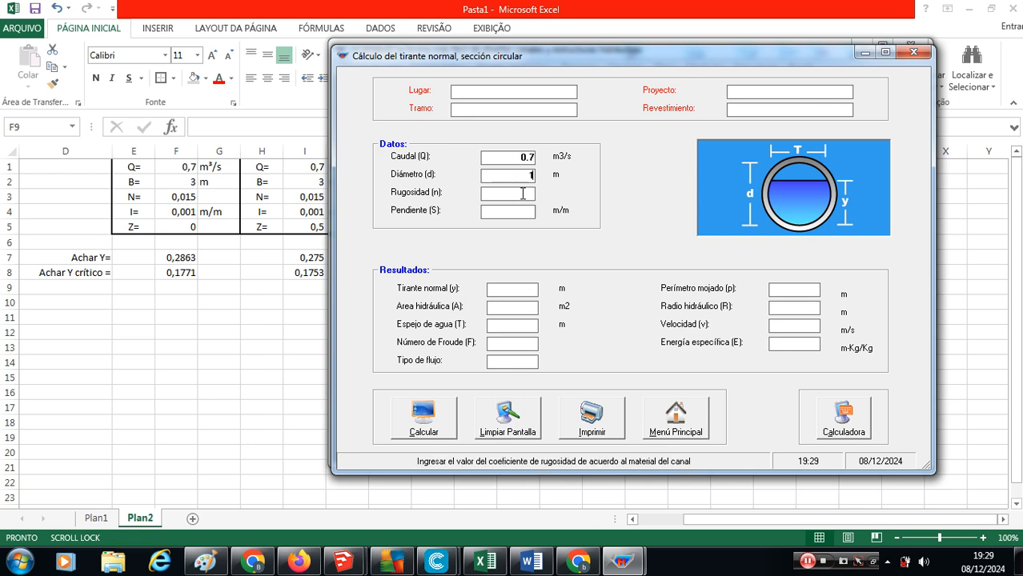
{"action": "type", "text": "0.015"}
{"action": "key", "text": "Return"}
{"action": "type", "text": "0"}
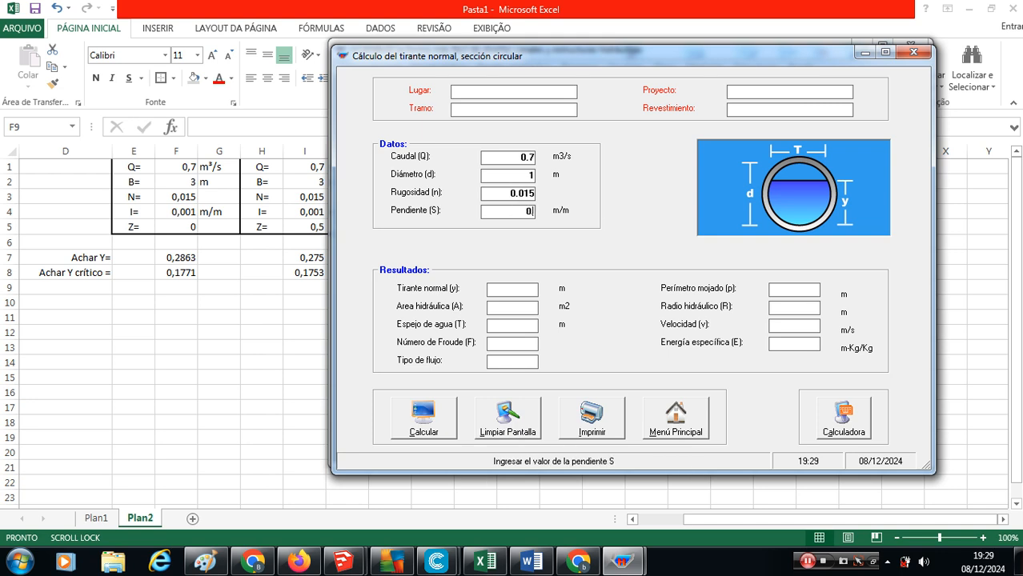
{"action": "type", "text": ".001"}
{"action": "left_click", "coordinate": [422, 416]}
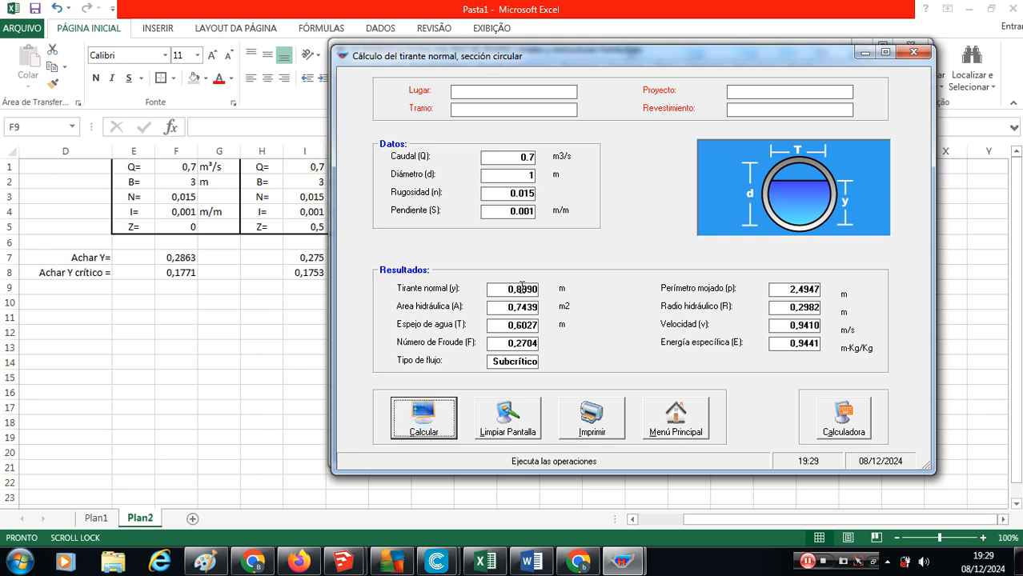
Step: Recalculate the circular section's normal depth with trial diameters of 1.2 m and 1.3 m
{"action": "left_click", "coordinate": [535, 176]}
{"action": "type", "text": "1"}
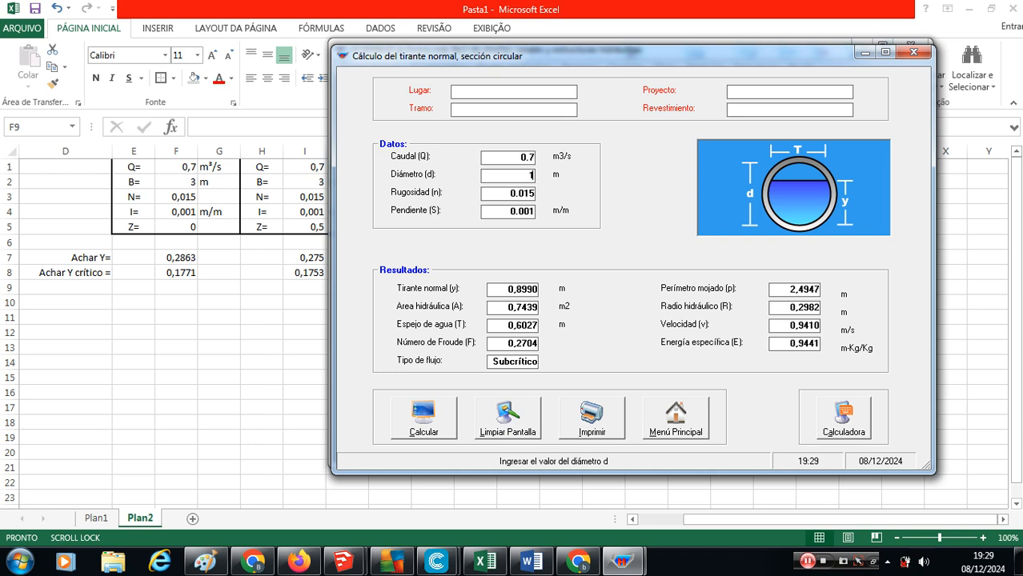
{"action": "type", "text": ".2"}
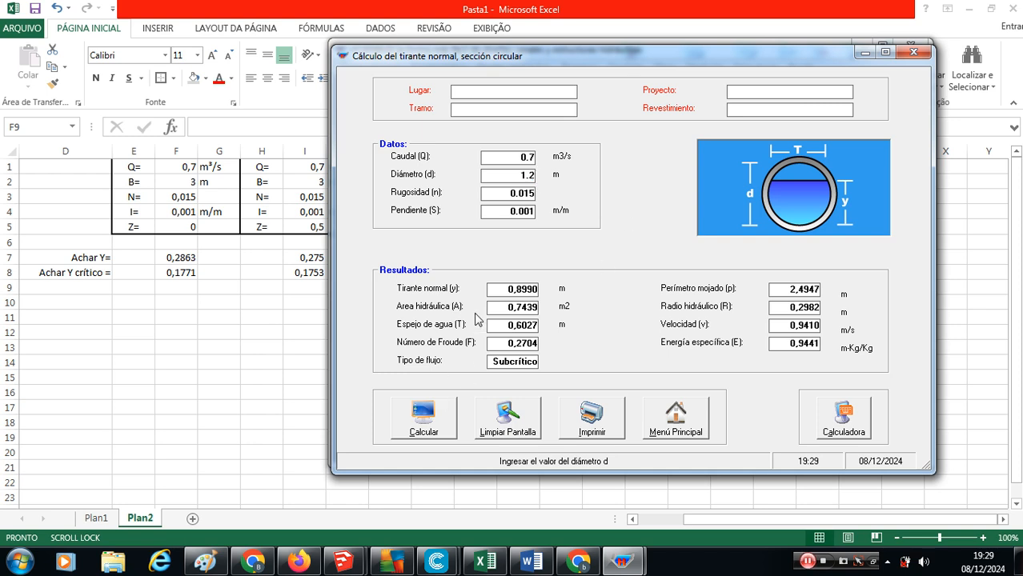
{"action": "left_click", "coordinate": [424, 420]}
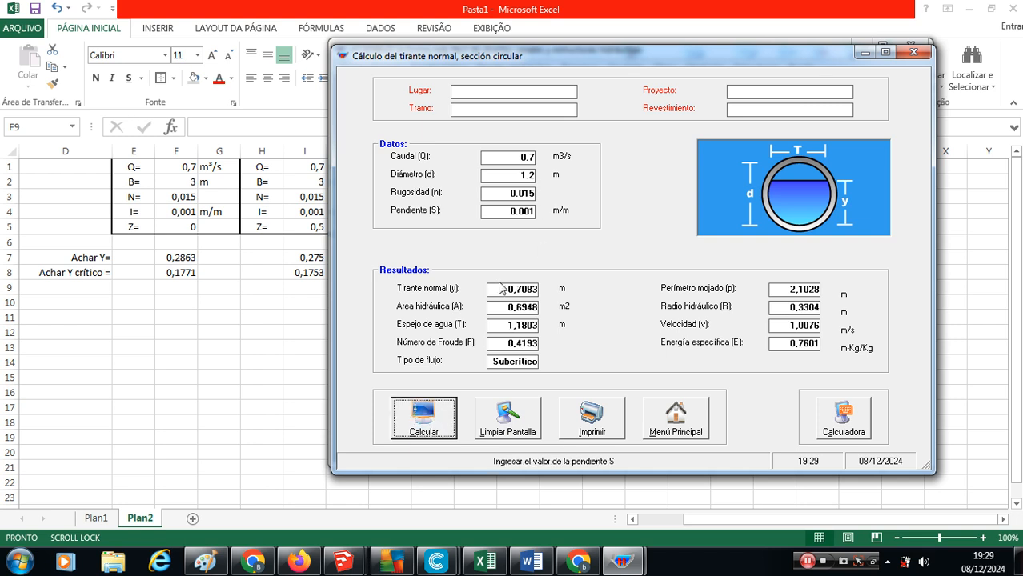
{"action": "left_click", "coordinate": [531, 174]}
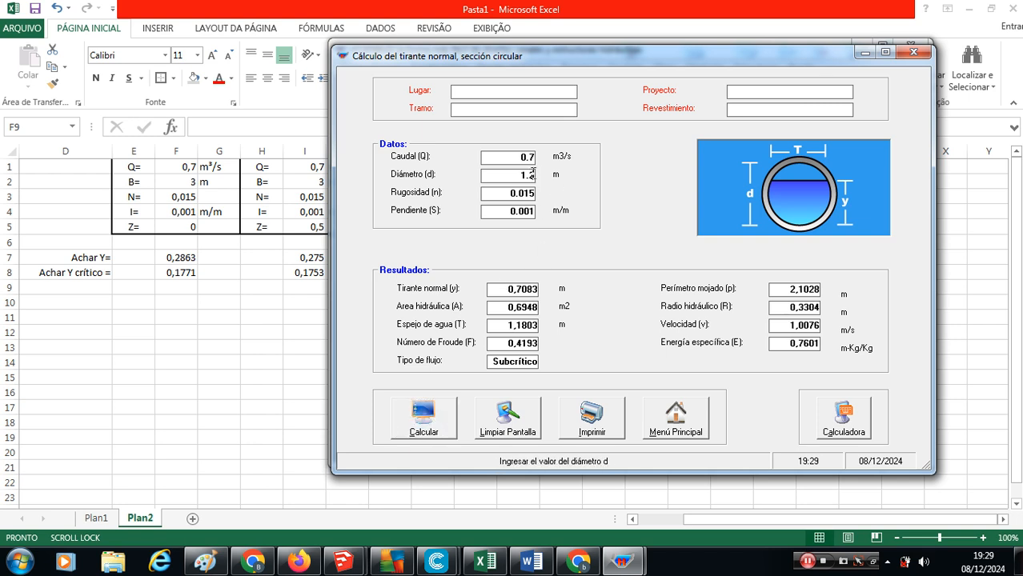
{"action": "type", "text": "3"}
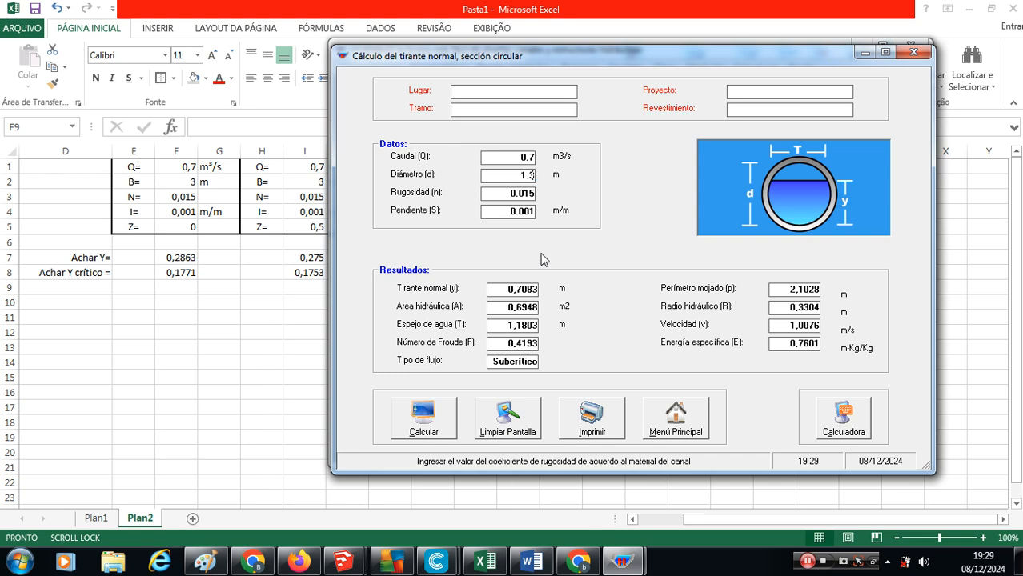
{"action": "left_click", "coordinate": [422, 416]}
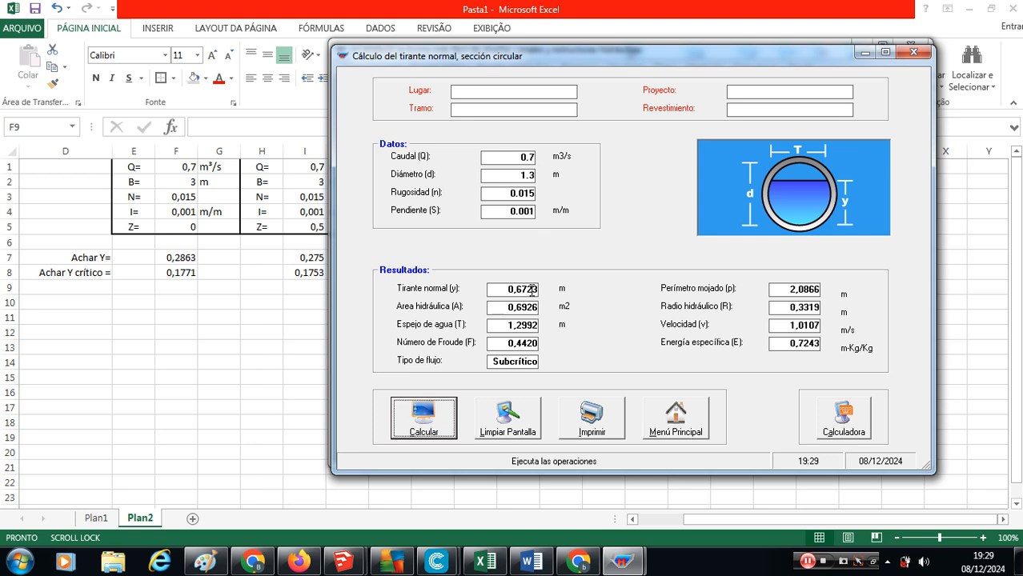
Step: Open the Windows Calculator and compute 0,67 * 2 from the circular section's normal depth
{"action": "left_click", "coordinate": [20, 563]}
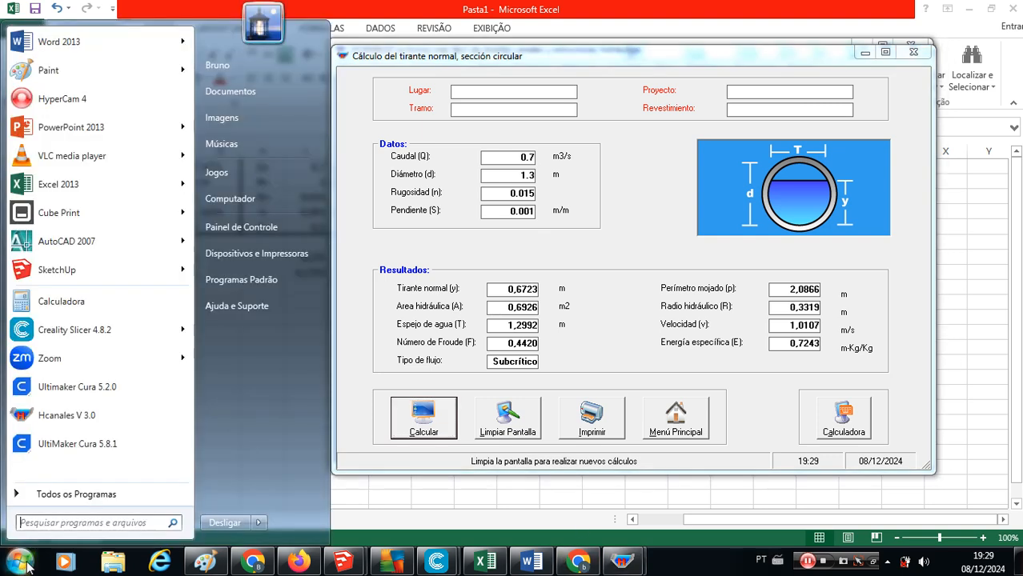
{"action": "type", "text": "cal"}
{"action": "left_click", "coordinate": [66, 62]}
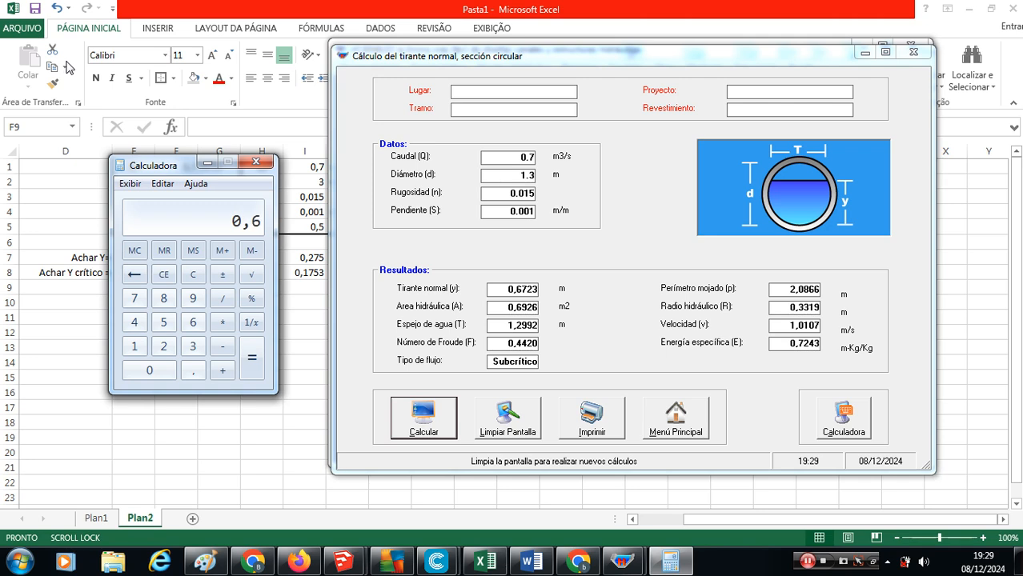
{"action": "type", "text": "7*2"}
{"action": "key", "text": "Return"}
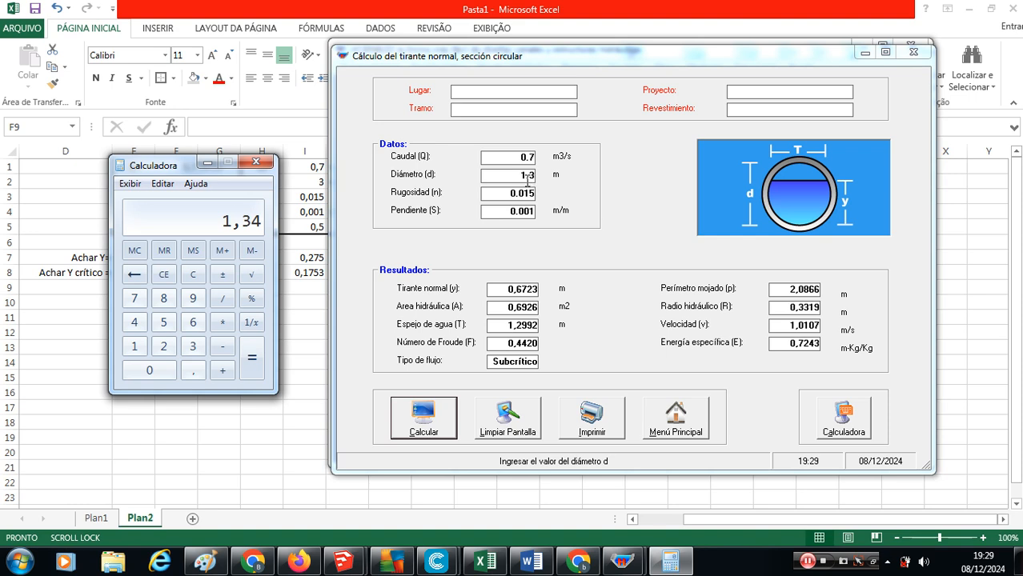
Step: Set the circular section's diameter to 1.25 m and recalculate the normal depth
{"action": "left_click_drag", "start_coordinate": [531, 176], "coordinate": [540, 178]}
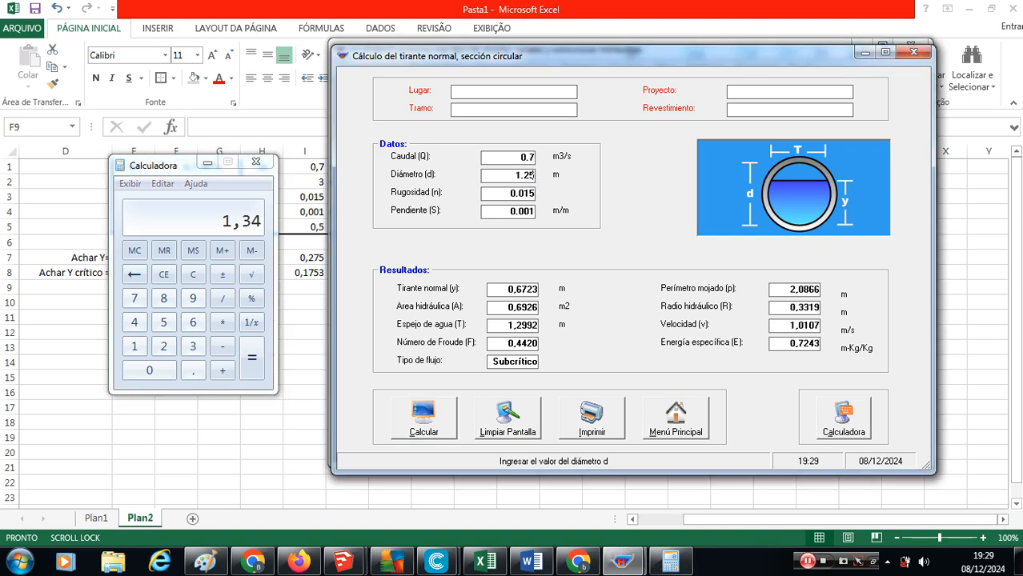
{"action": "type", "text": "5"}
{"action": "left_click", "coordinate": [423, 418]}
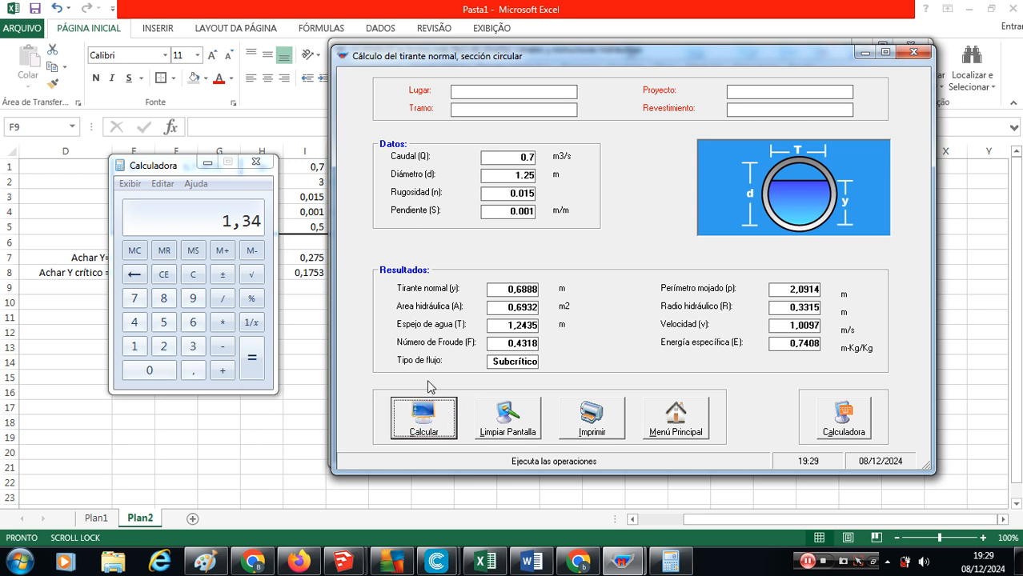
Step: Compute 2 * 0,6888 in the Windows Calculator to compare double the normal depth with the diameter
{"action": "left_click", "coordinate": [163, 346]}
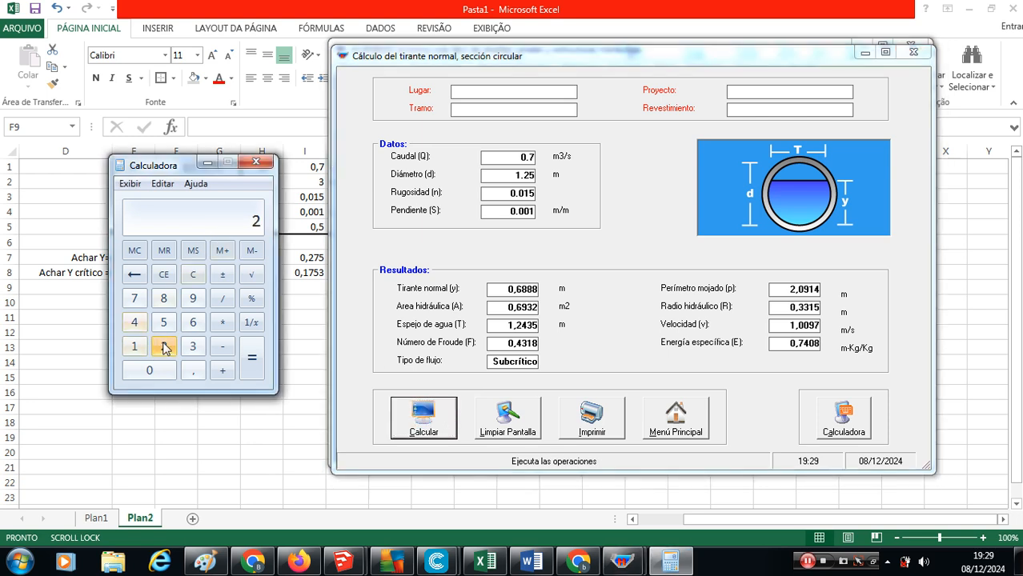
{"action": "left_click", "coordinate": [224, 322]}
{"action": "left_click", "coordinate": [193, 369]}
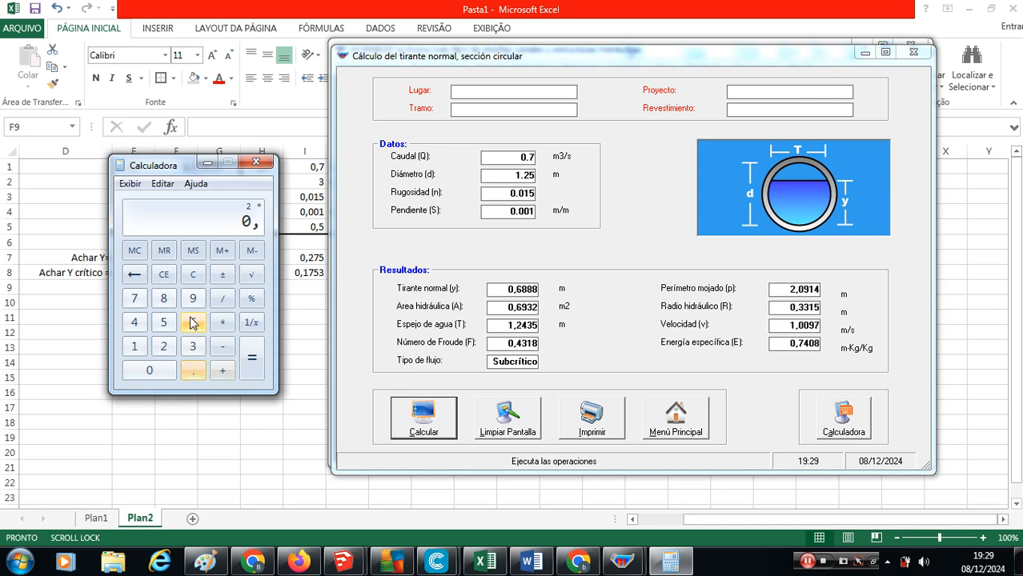
{"action": "left_click", "coordinate": [192, 322]}
{"action": "left_click", "coordinate": [163, 298]}
{"action": "left_click", "coordinate": [164, 298]}
{"action": "left_click", "coordinate": [163, 297]}
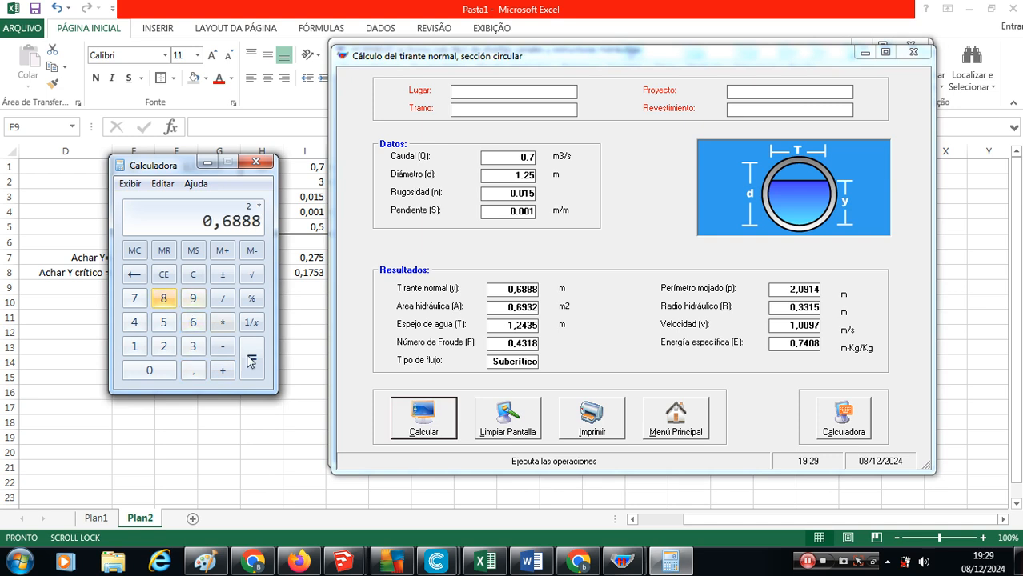
{"action": "left_click", "coordinate": [250, 361]}
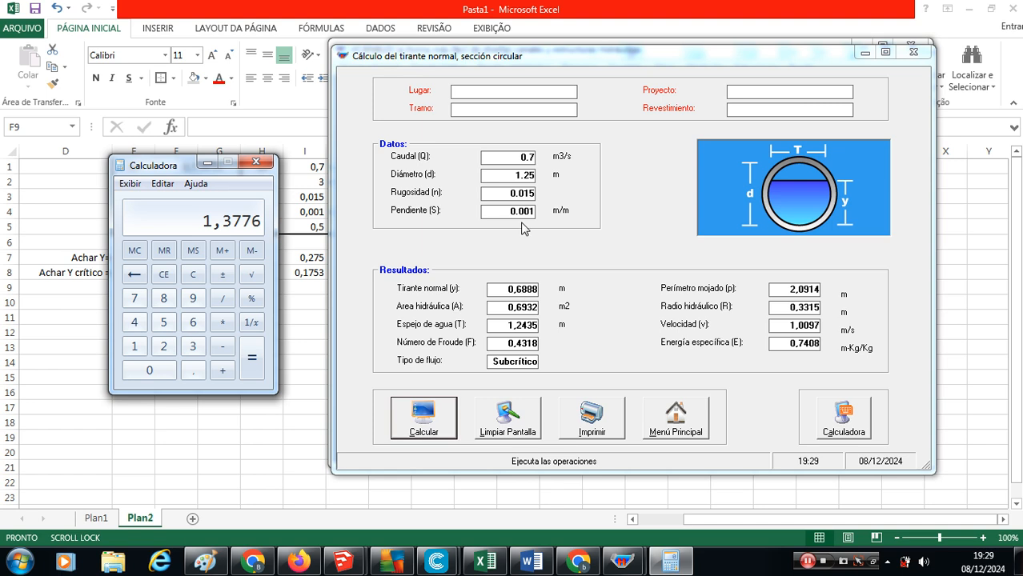
Step: Set the circular section's diameter to 1.35 m and recalculate the normal depth
{"action": "left_click", "coordinate": [525, 176]}
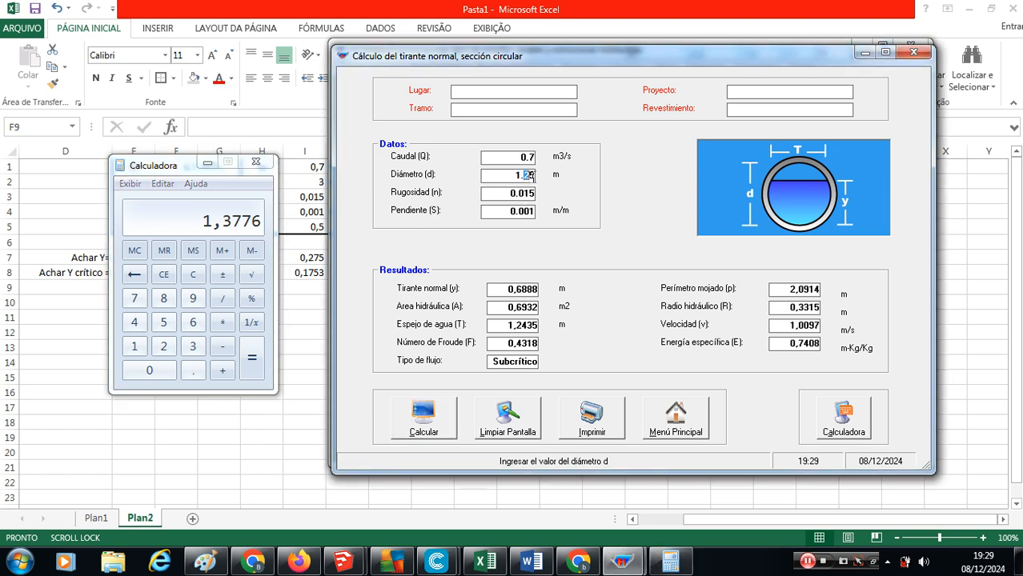
{"action": "type", "text": "35"}
{"action": "left_click", "coordinate": [424, 416]}
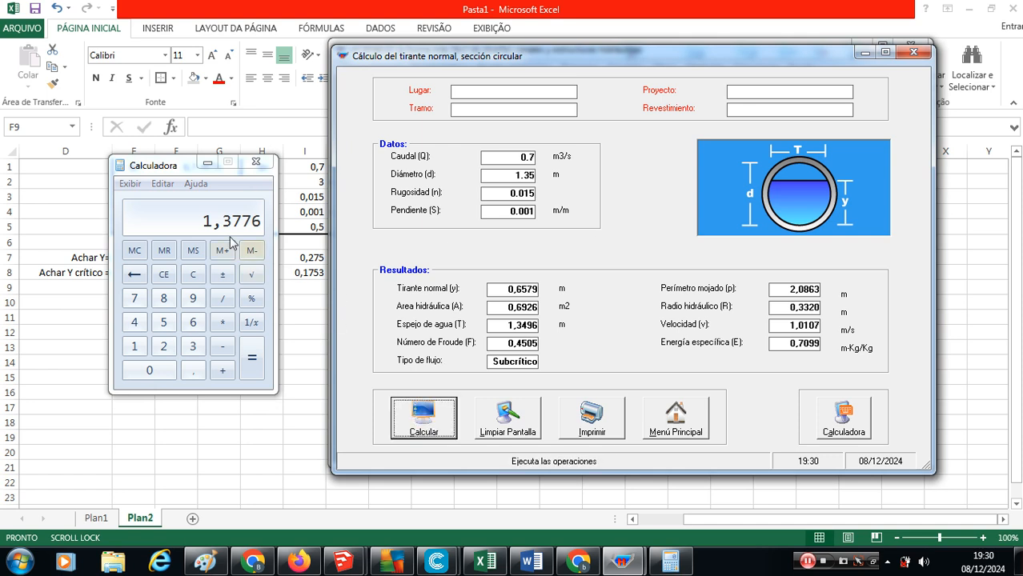
Step: Compute 0,6579 * 2 in the Windows Calculator to compare double the normal depth with the diameter
{"action": "left_click", "coordinate": [193, 370]}
{"action": "left_click", "coordinate": [192, 323]}
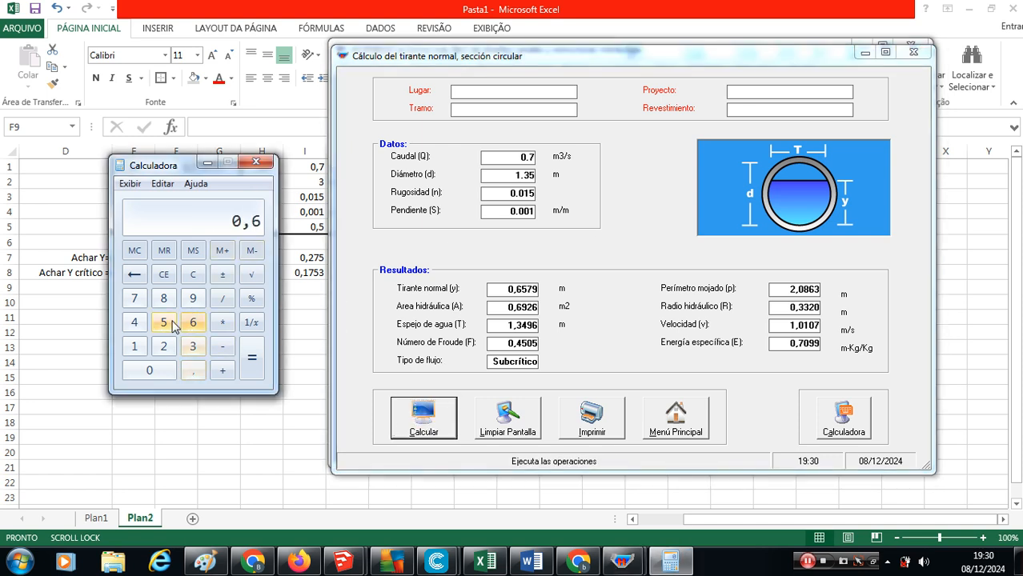
{"action": "left_click", "coordinate": [172, 323]}
{"action": "left_click", "coordinate": [134, 299]}
{"action": "left_click", "coordinate": [193, 299]}
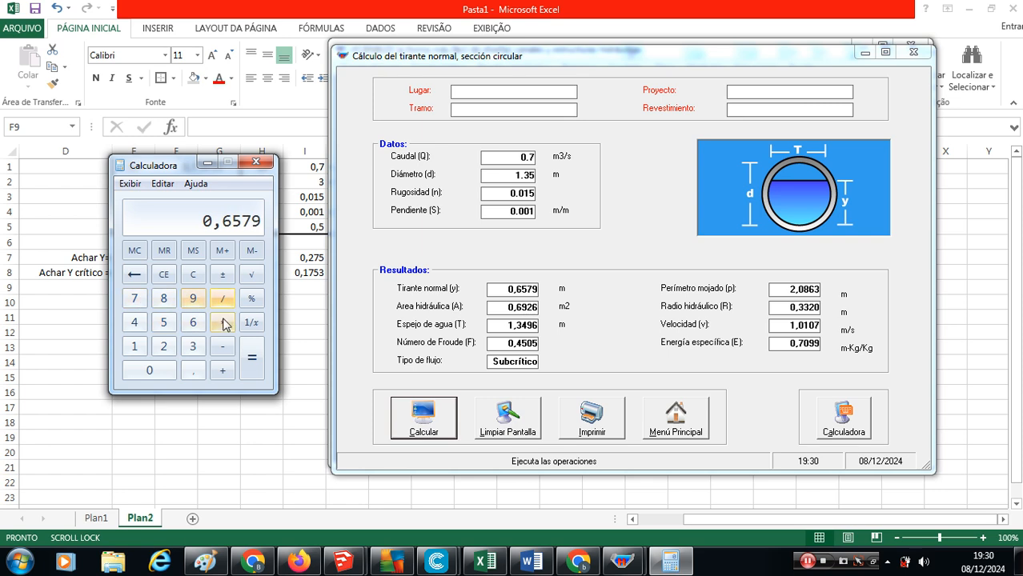
{"action": "left_click", "coordinate": [223, 323]}
{"action": "left_click", "coordinate": [164, 346]}
{"action": "left_click", "coordinate": [251, 358]}
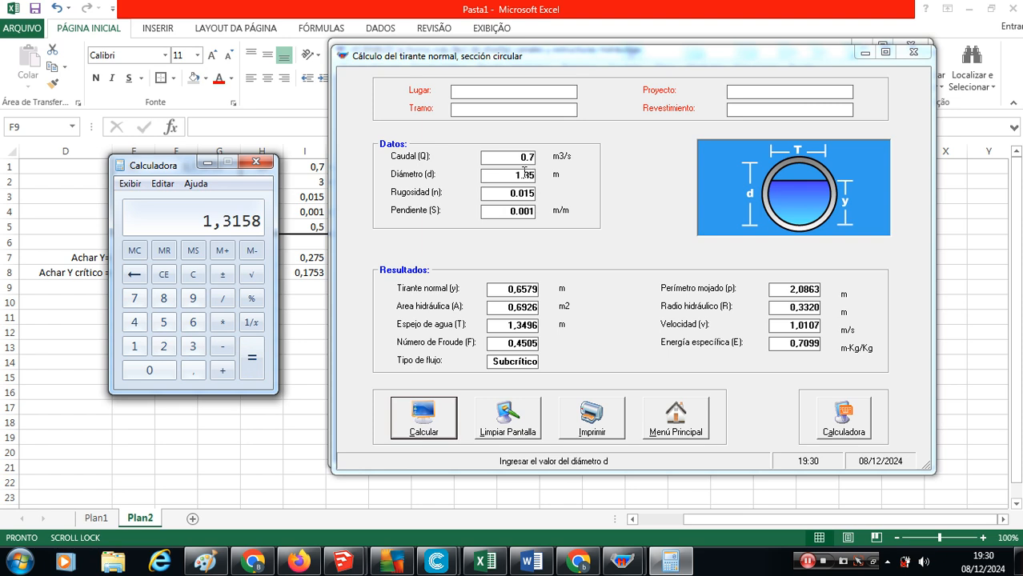
Step: Set the circular section's diameter to 1.4 m and recalculate the normal depth
{"action": "left_click_drag", "start_coordinate": [526, 178], "coordinate": [538, 178]}
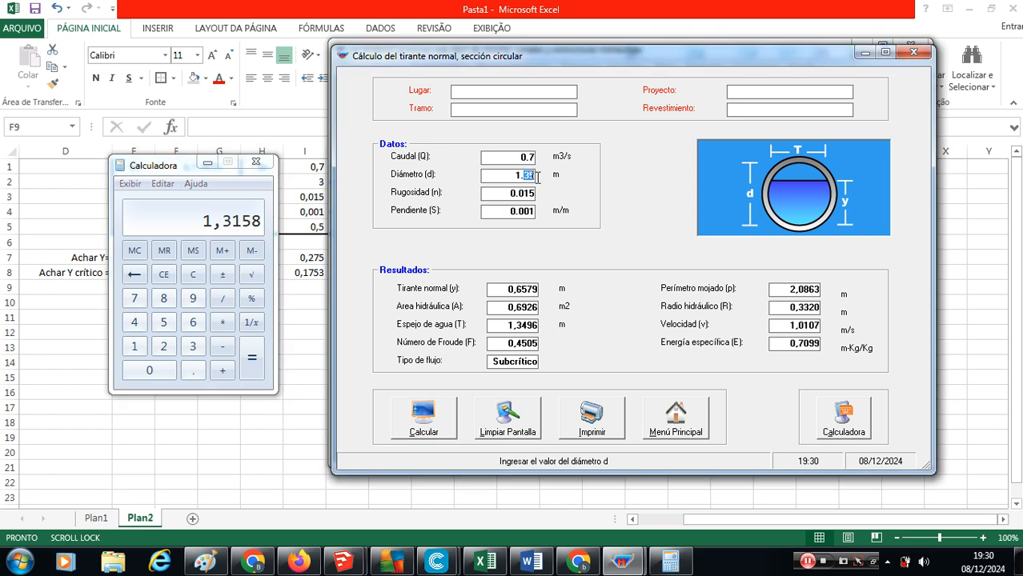
{"action": "type", "text": "4"}
{"action": "left_click", "coordinate": [424, 413]}
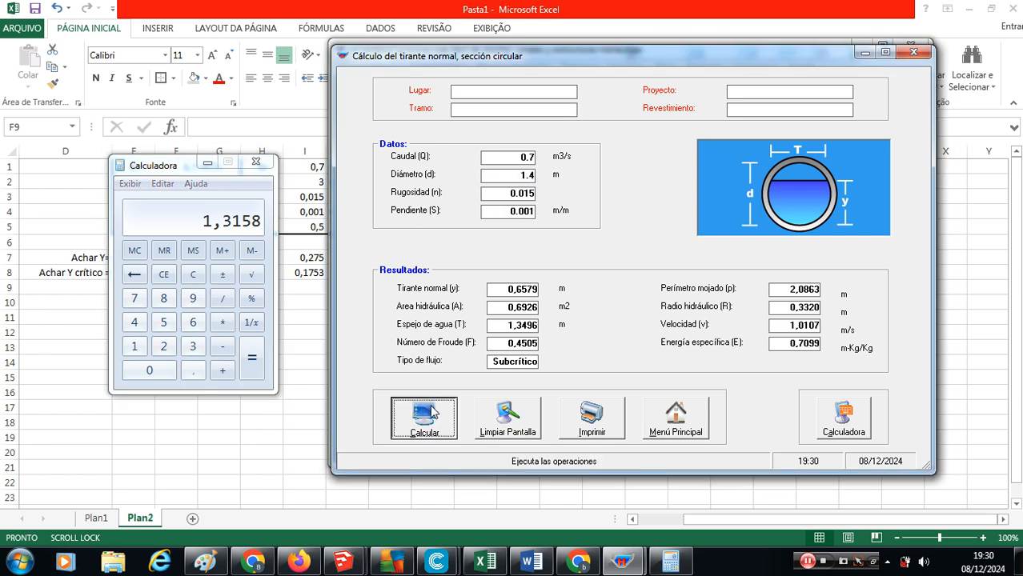
Step: Compute 0,6451 * 2 in the Windows Calculator to compare double the normal depth with the diameter
{"action": "left_click", "coordinate": [190, 372]}
{"action": "left_click", "coordinate": [191, 371]}
{"action": "left_click", "coordinate": [193, 323]}
{"action": "left_click", "coordinate": [135, 322]}
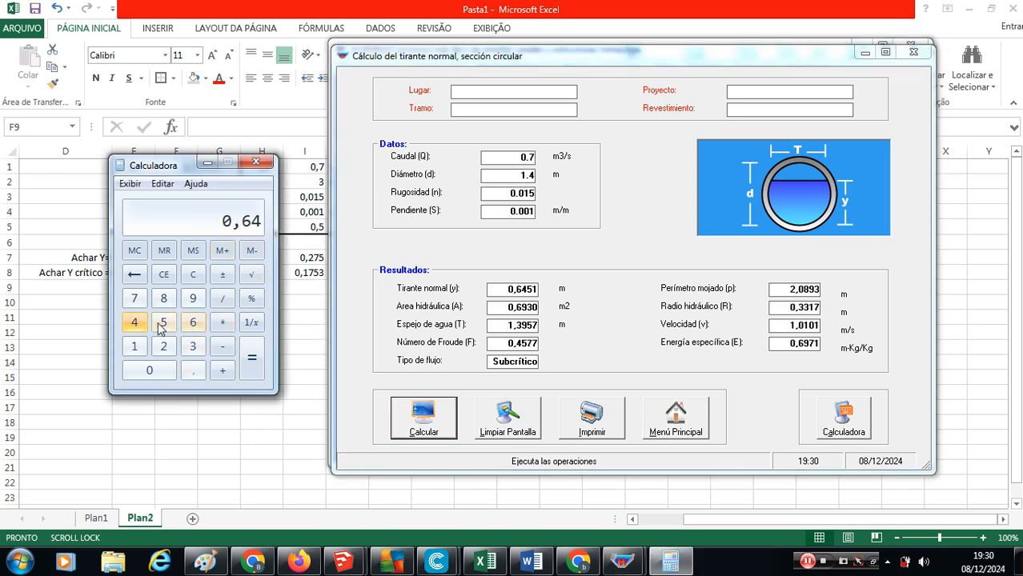
{"action": "left_click", "coordinate": [163, 323]}
{"action": "left_click", "coordinate": [134, 347]}
{"action": "left_click", "coordinate": [223, 322]}
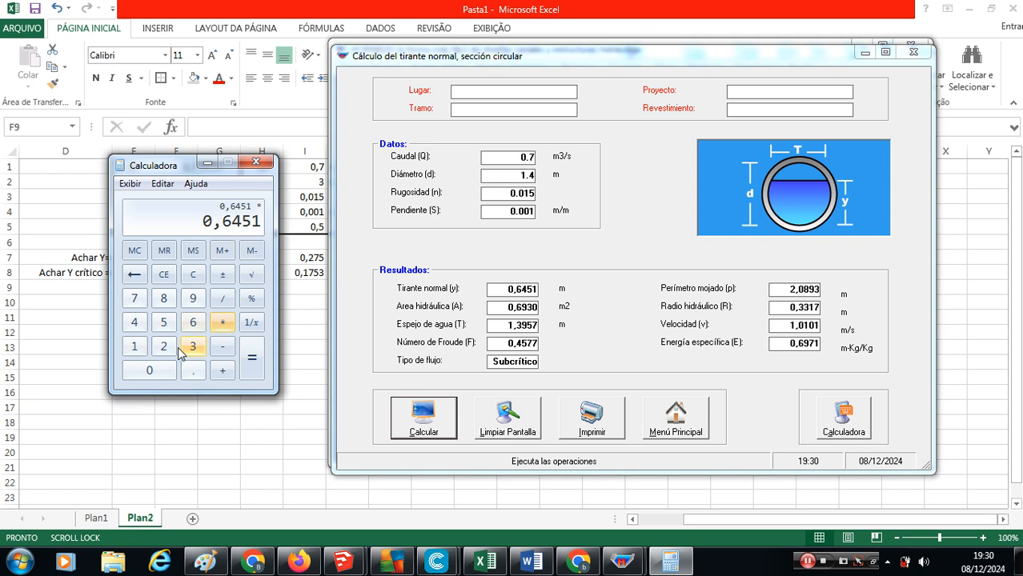
{"action": "left_click", "coordinate": [163, 346]}
{"action": "left_click", "coordinate": [251, 360]}
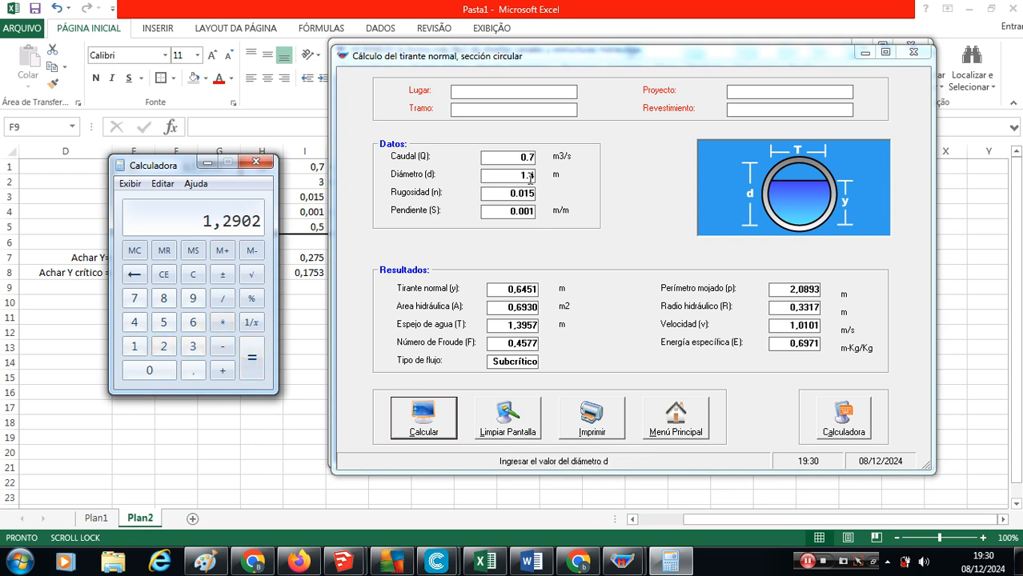
Step: Set the circular section's diameter to 1.33 m and recalculate the normal depth
{"action": "left_click_drag", "start_coordinate": [525, 176], "coordinate": [536, 178]}
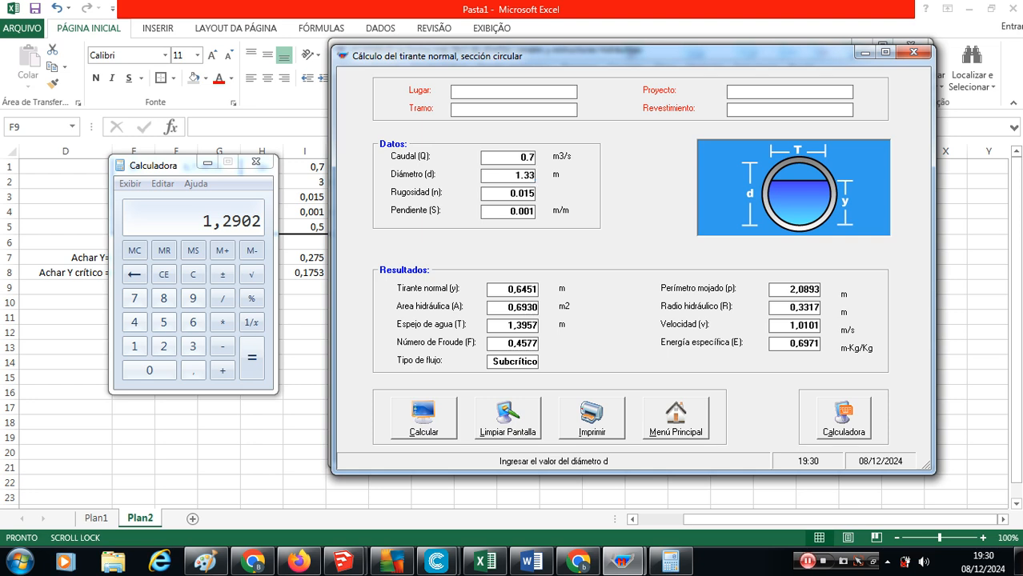
{"action": "type", "text": "33"}
{"action": "left_click", "coordinate": [422, 420]}
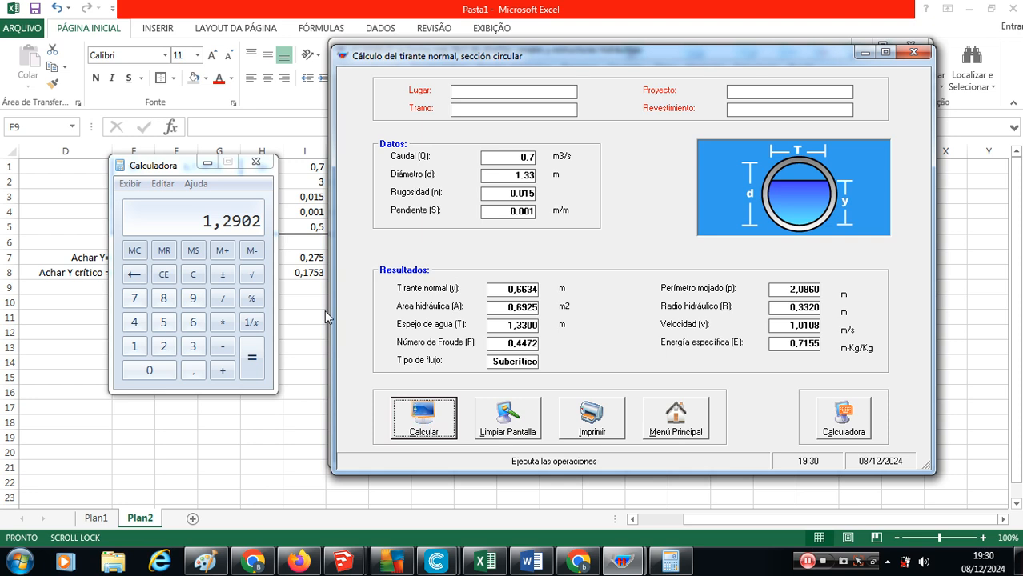
Step: Compute 0,6925 * 2 in the Windows Calculator to compare the doubled value with the diameter, and close the calculator
{"action": "left_click", "coordinate": [193, 369]}
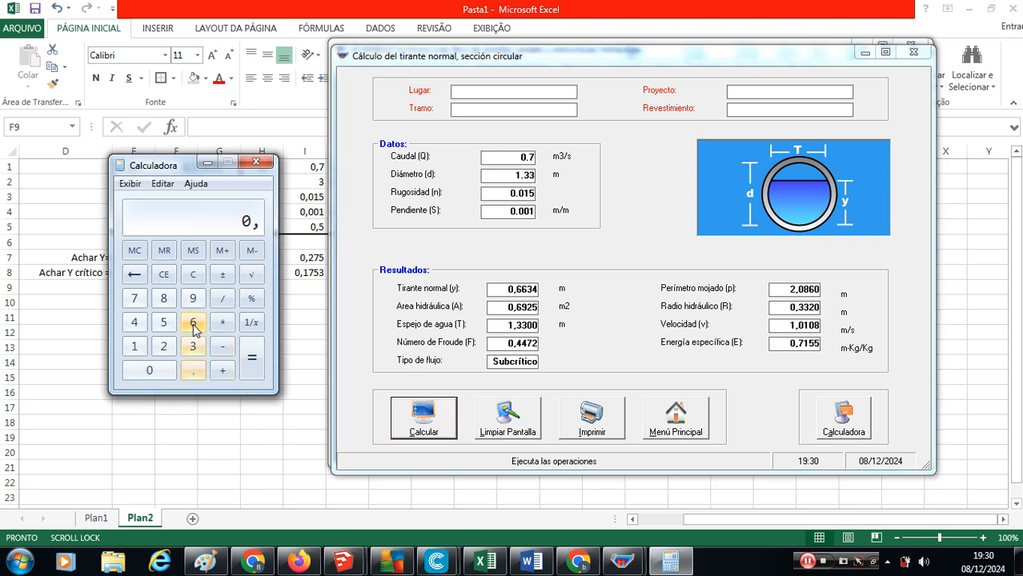
{"action": "left_click", "coordinate": [193, 321]}
{"action": "left_click", "coordinate": [193, 298]}
{"action": "left_click", "coordinate": [163, 346]}
{"action": "left_click", "coordinate": [164, 322]}
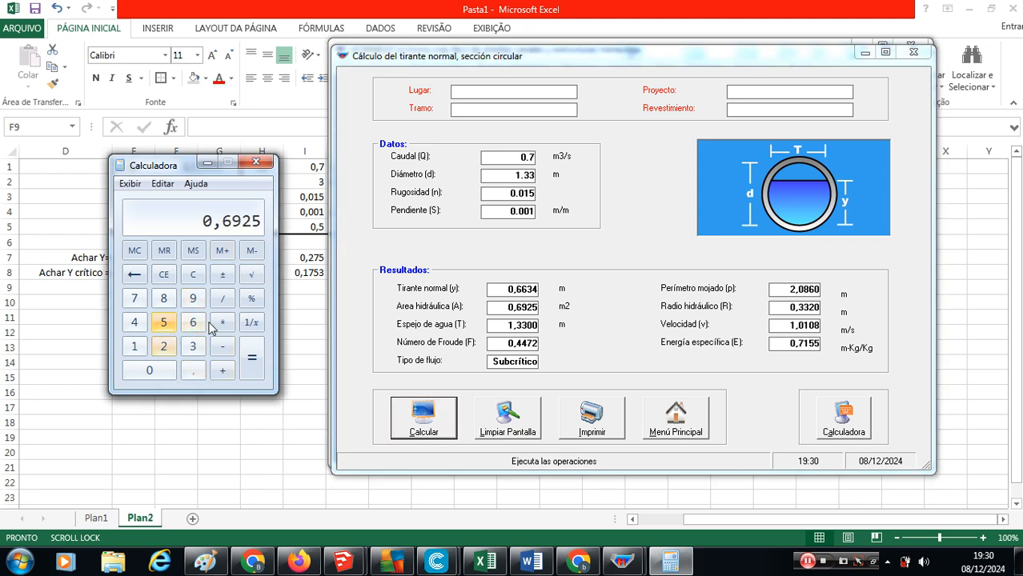
{"action": "left_click", "coordinate": [222, 322]}
{"action": "left_click", "coordinate": [163, 346]}
{"action": "left_click", "coordinate": [251, 357]}
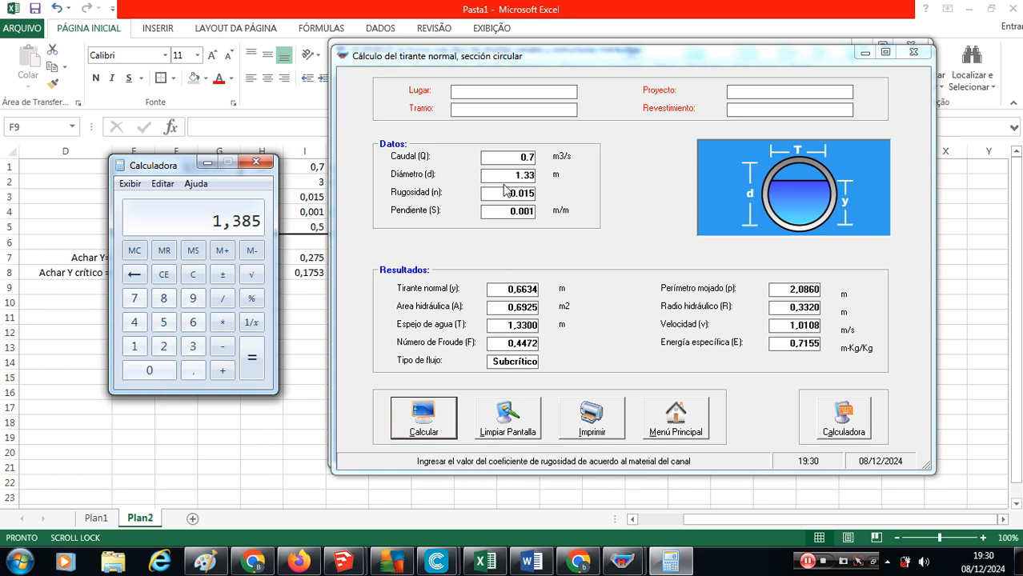
{"action": "left_click", "coordinate": [256, 162]}
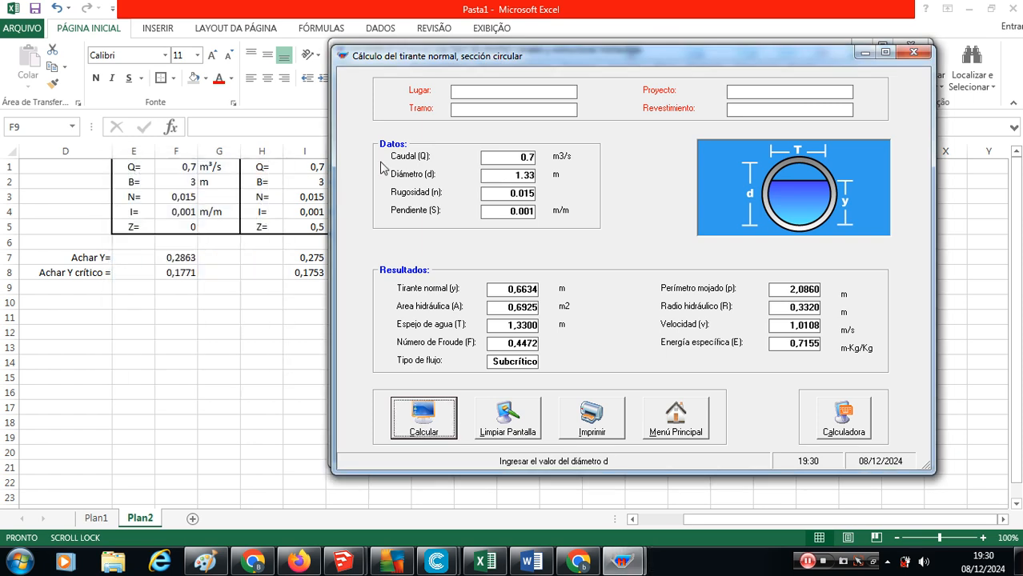
Step: Set the circular section's diameter to 1.3 m and recalculate the normal depth
{"action": "left_click", "coordinate": [503, 173]}
{"action": "left_click_drag", "start_coordinate": [503, 174], "coordinate": [538, 176]}
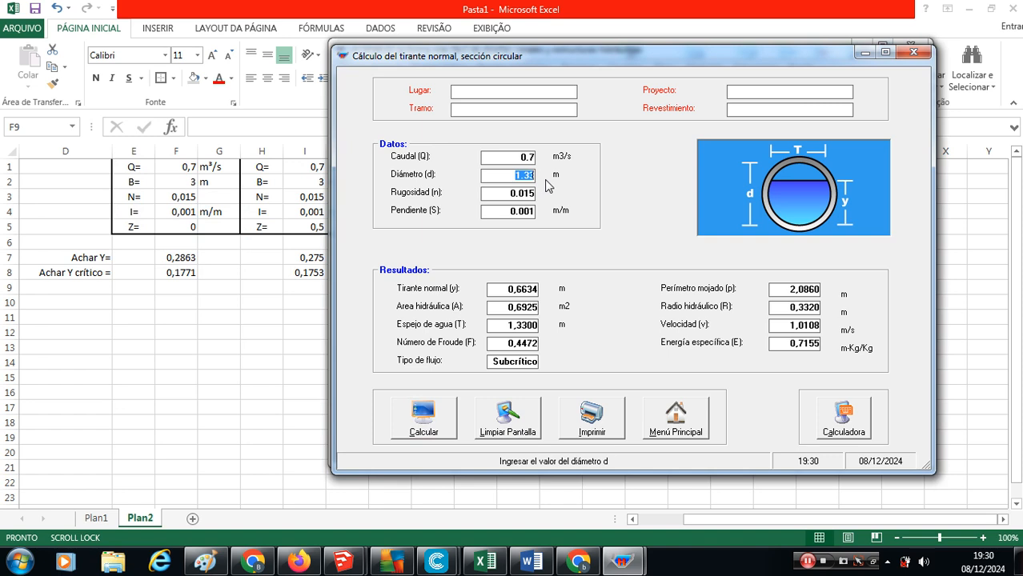
{"action": "type", "text": "1"}
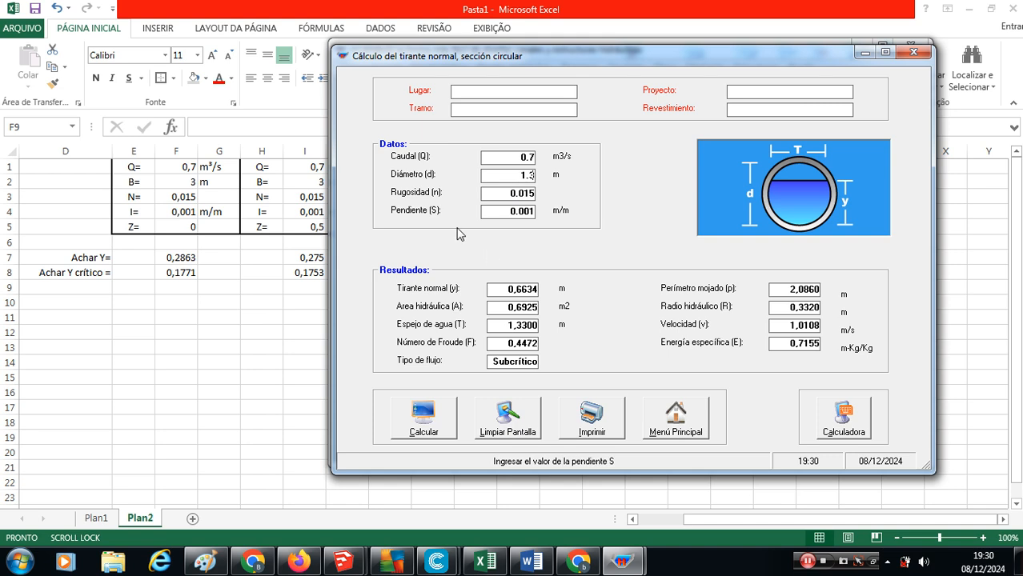
{"action": "type", "text": ".3"}
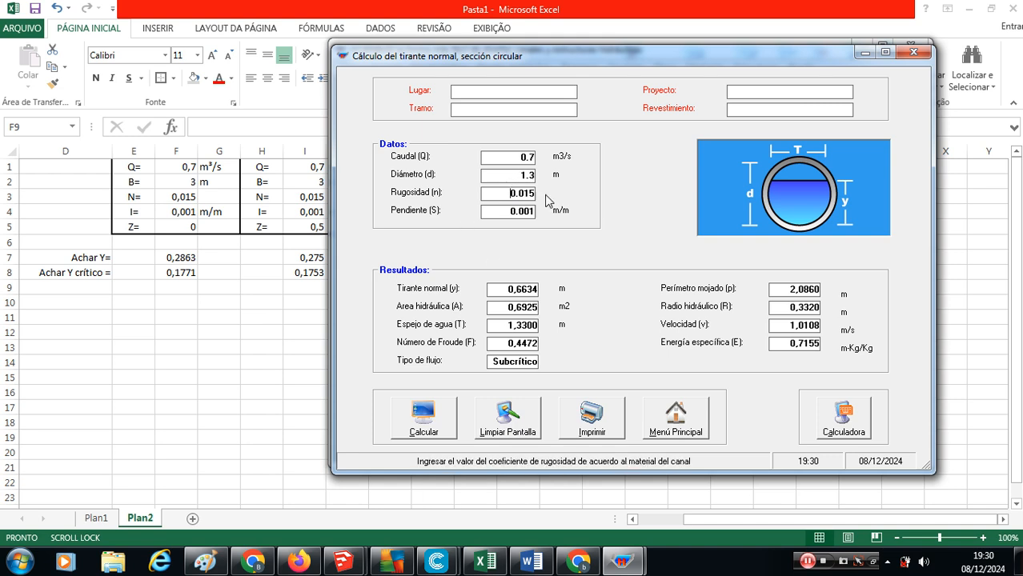
{"action": "left_click", "coordinate": [422, 424]}
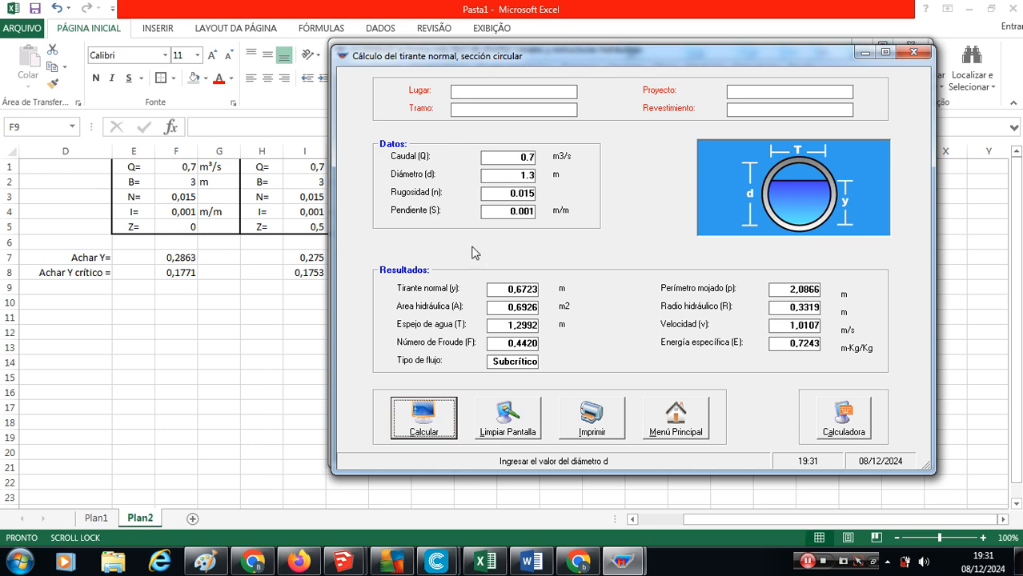
{"action": "left_click", "coordinate": [824, 562]}
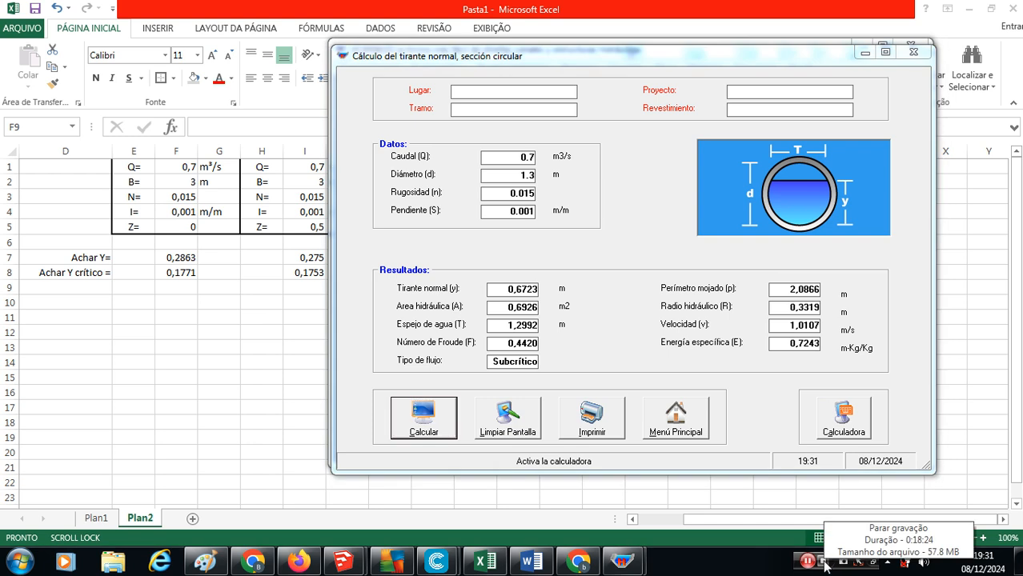